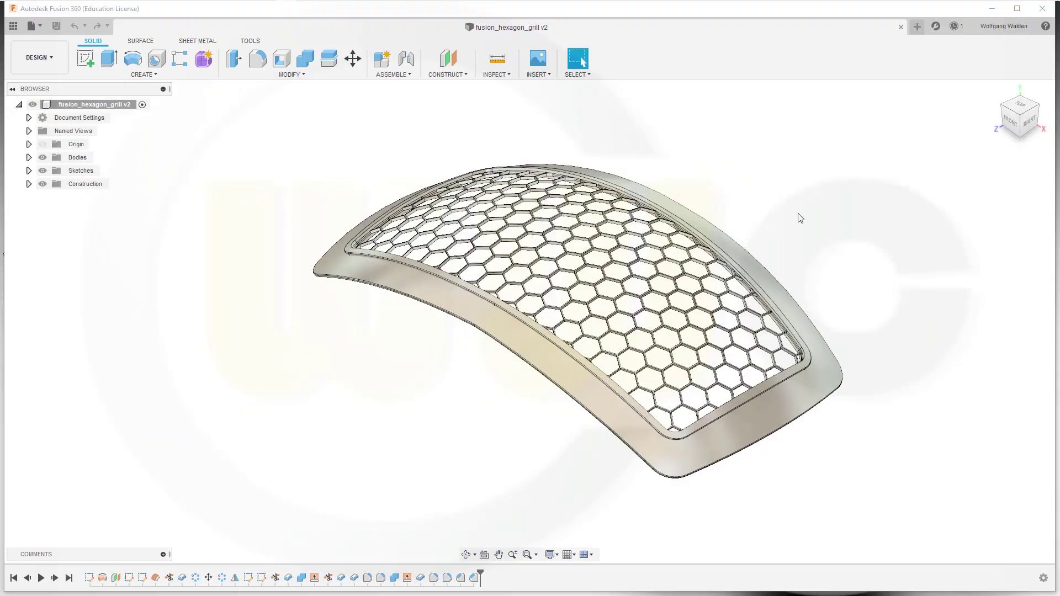
# Start a new design and open a sketch on the front origin plane
pyautogui.keyDown('shift'); pyautogui.moveTo(789, 220); pyautogui.dragTo(841, 213, button='middle'); pyautogui.keyUp('shift')
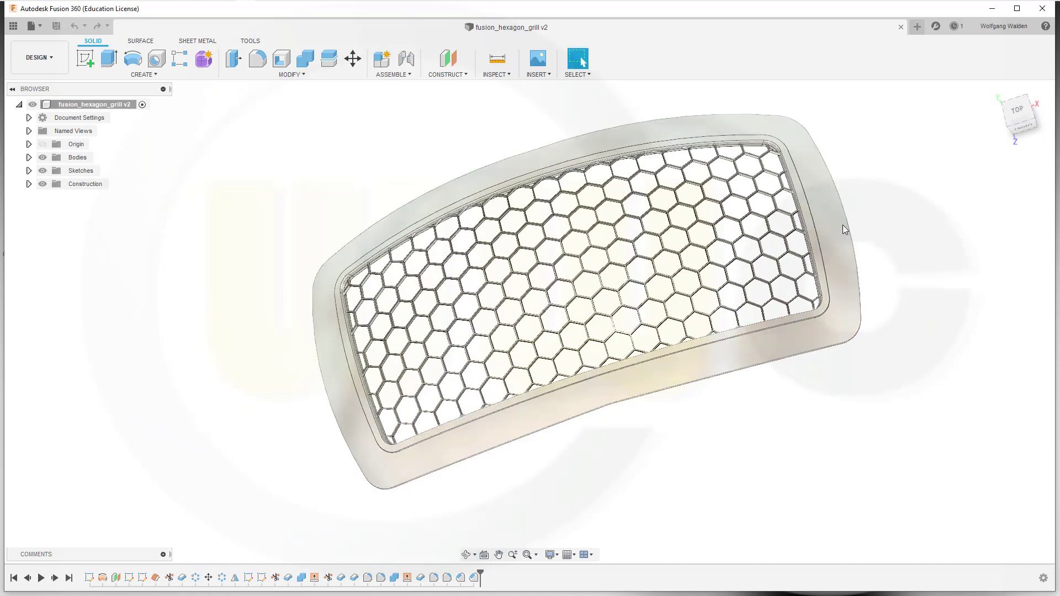
pyautogui.hotkey('ctrl', 'n')
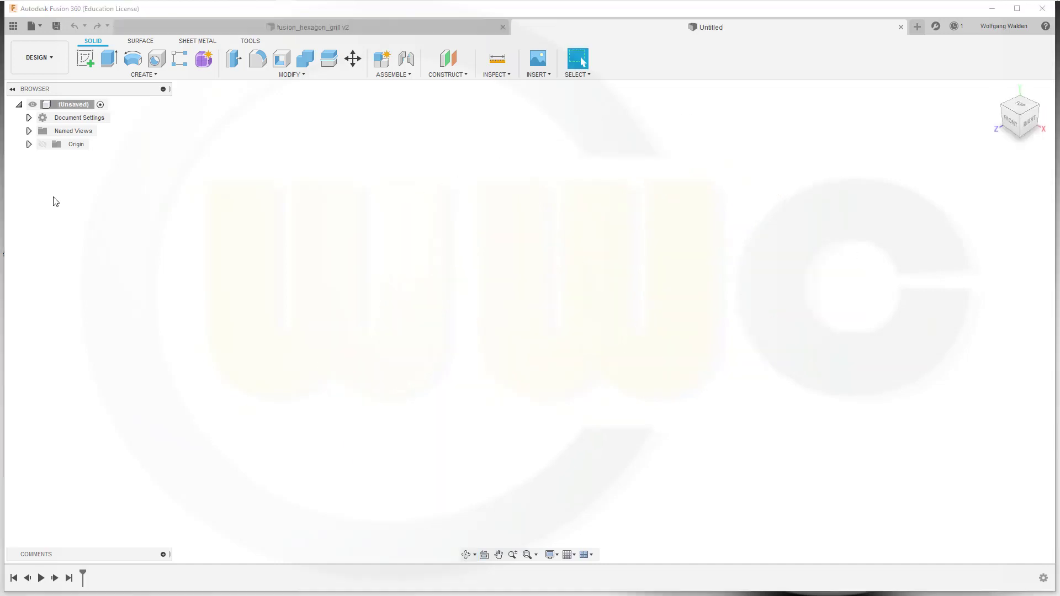
pyautogui.click(43, 144)
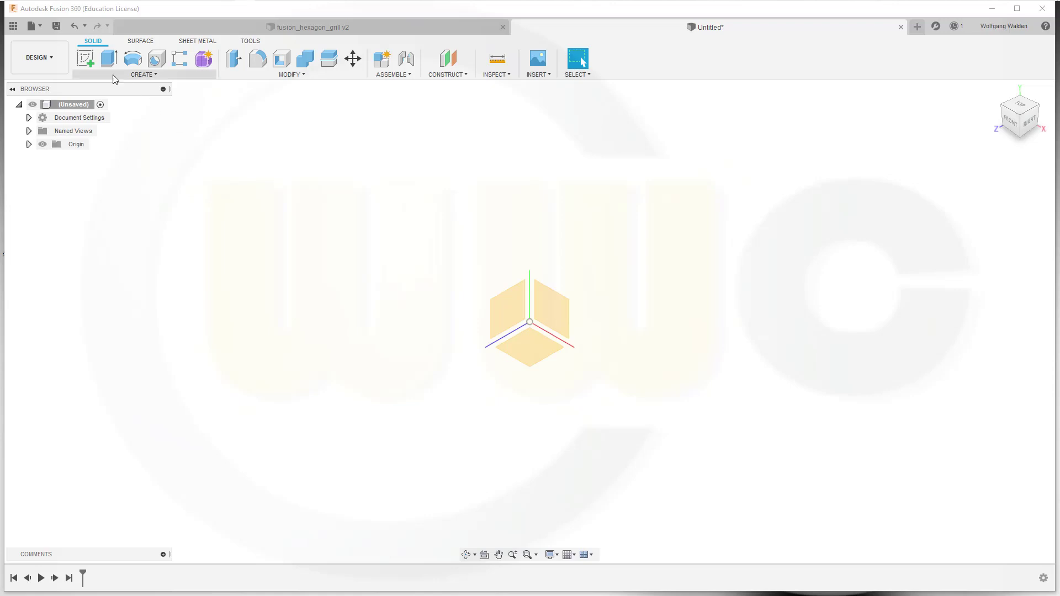
pyautogui.click(86, 59)
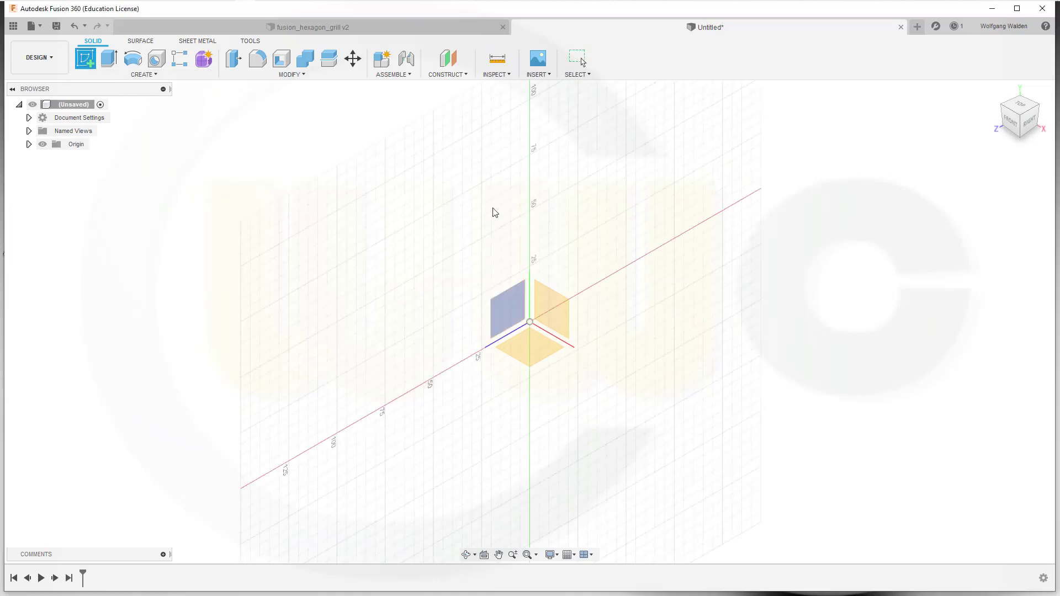
pyautogui.click(547, 306)
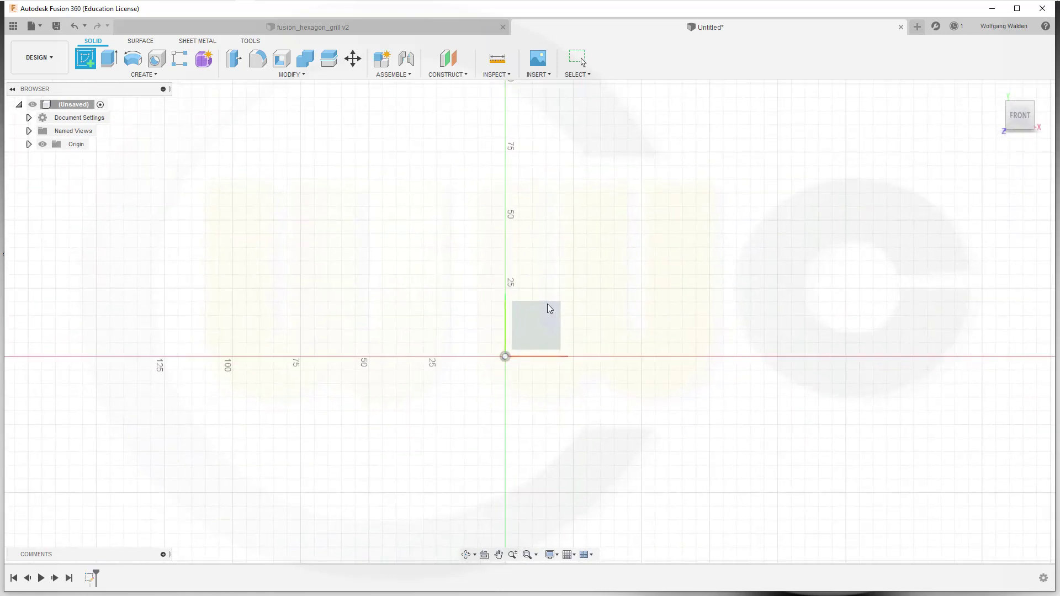
# Draw a 600 mm diameter circle centred on the origin
pyautogui.click(132, 59)
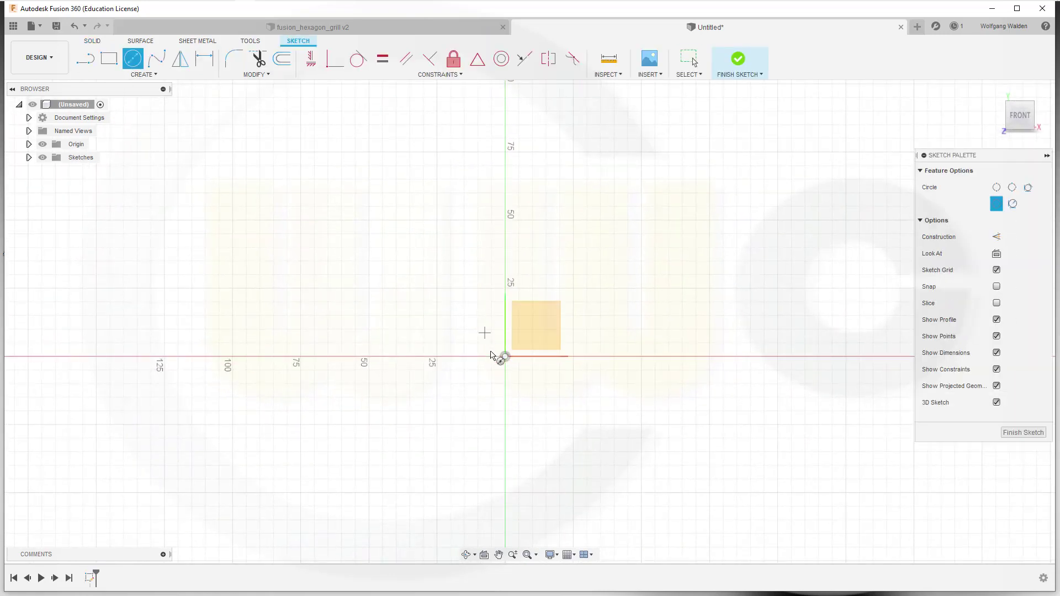
pyautogui.click(509, 357)
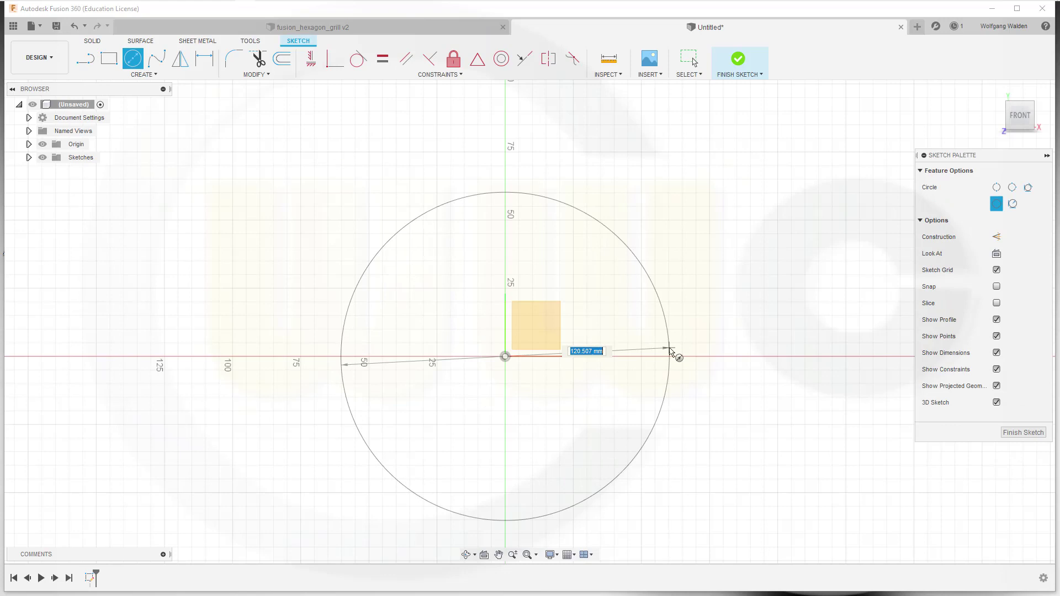
pyautogui.write('600')
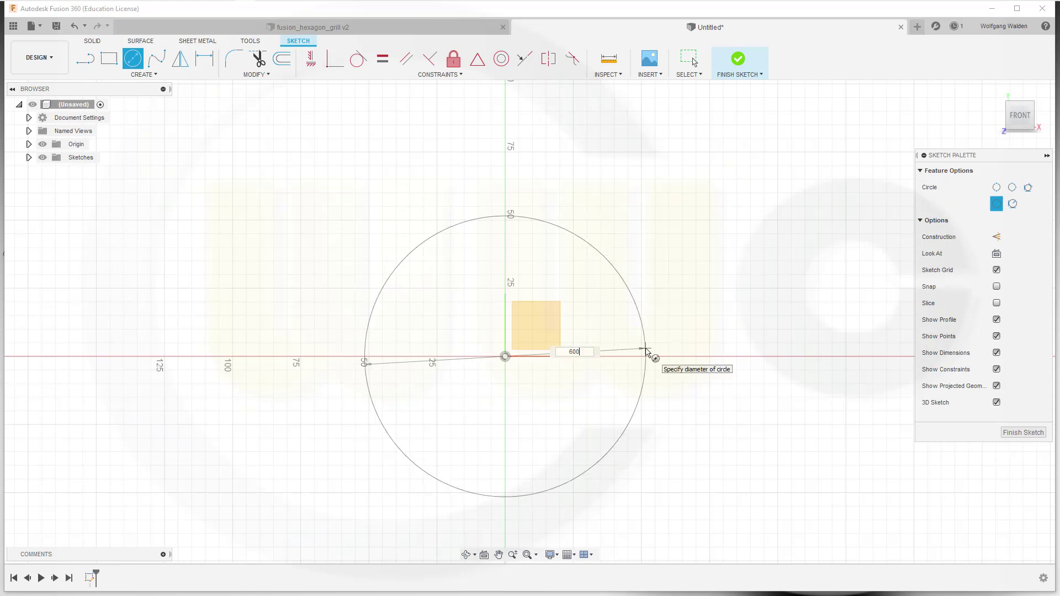
pyautogui.press('Return')
pyautogui.press('Escape')
pyautogui.scroll(-6, 644, 353)
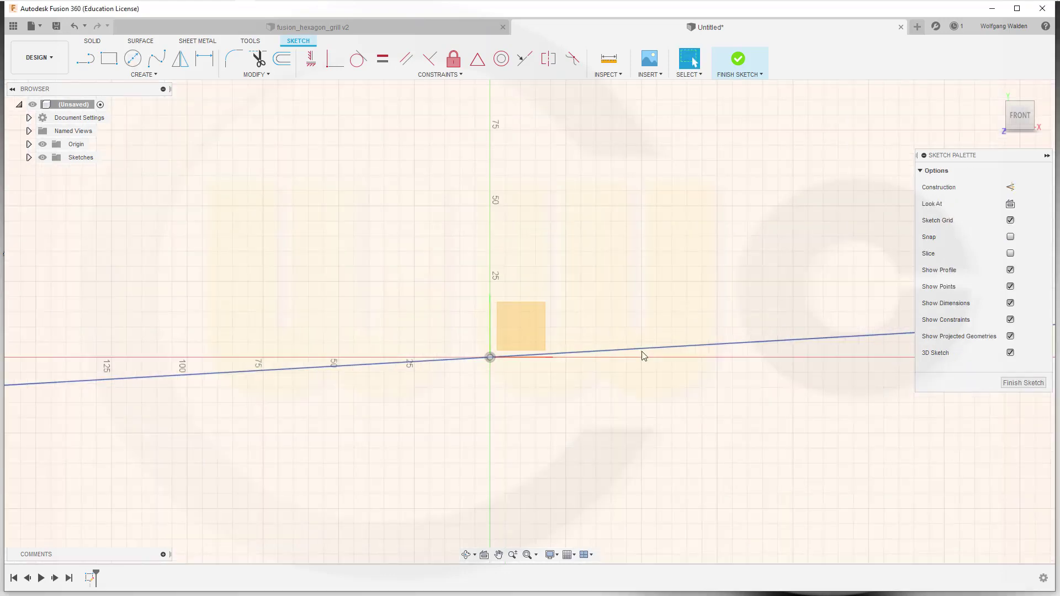
pyautogui.scroll(-2, 595, 279)
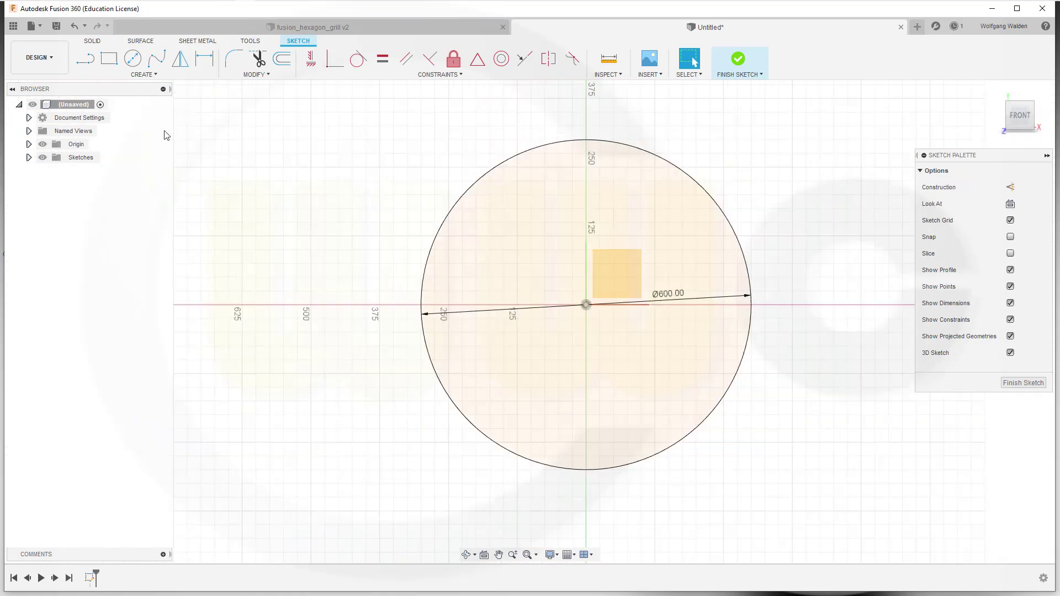
# Draw two construction lines from the circle's centre, one up-left and one up-right
pyautogui.click(86, 60)
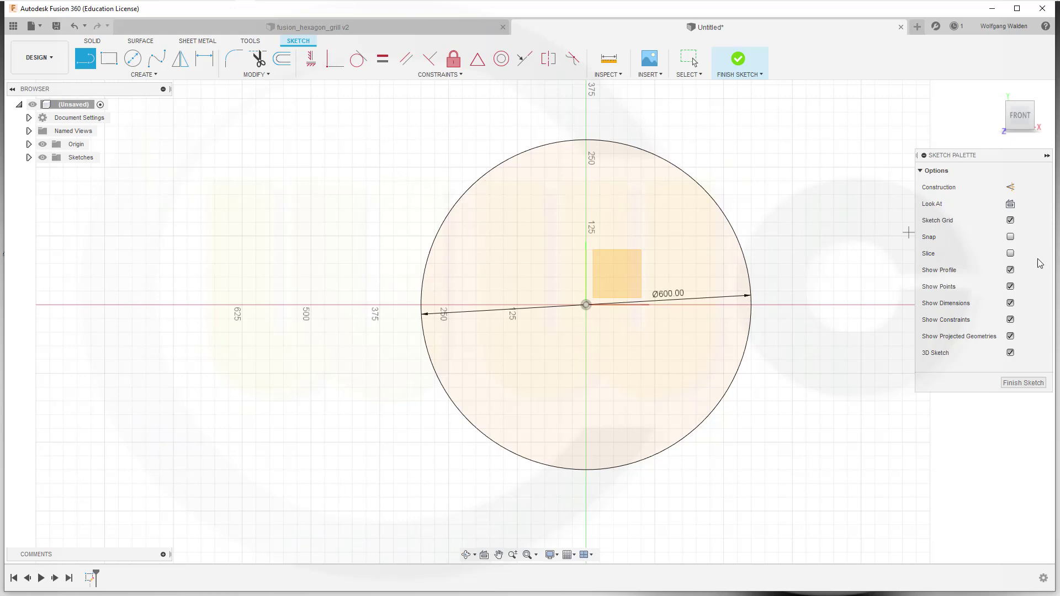
pyautogui.click(1011, 187)
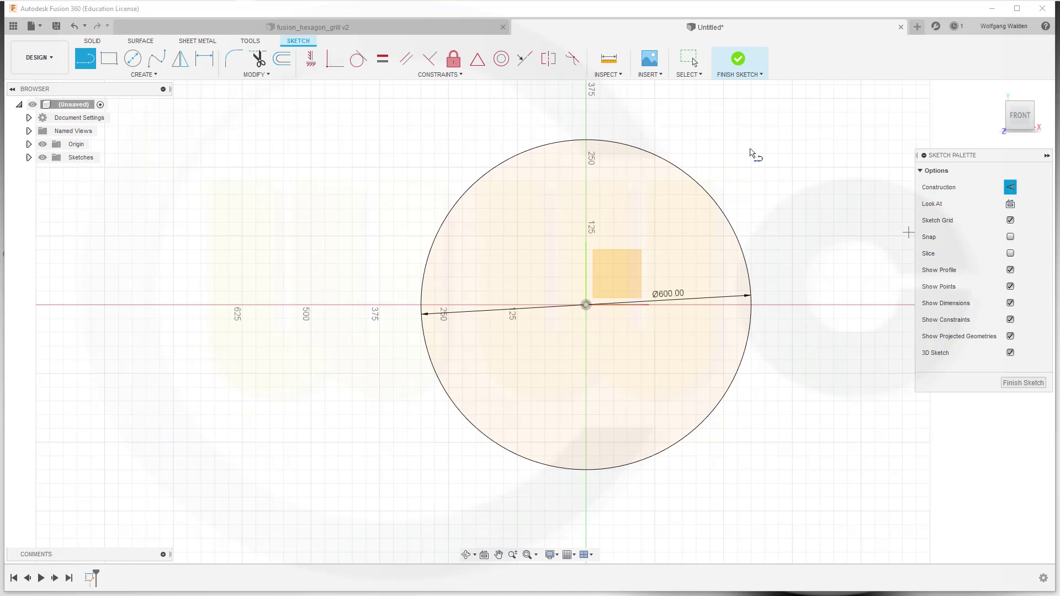
pyautogui.click(383, 197)
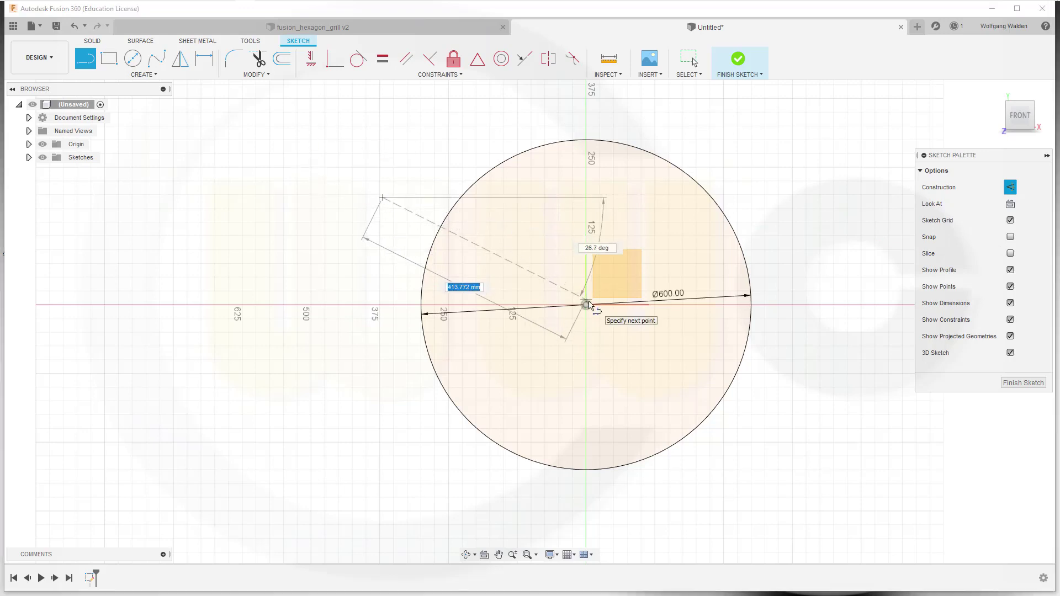
pyautogui.click(586, 304)
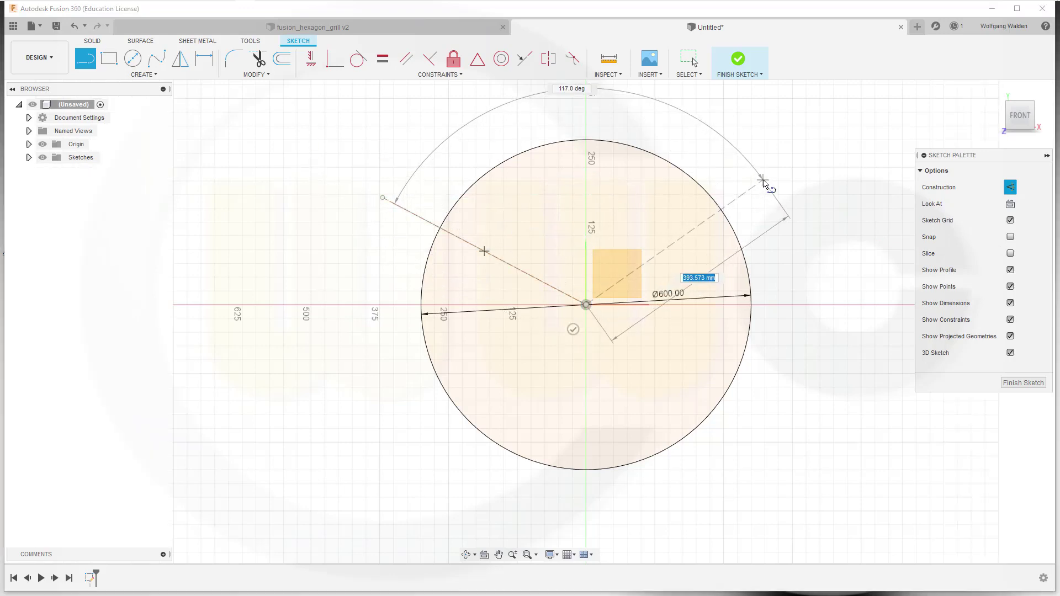
pyautogui.click(763, 180)
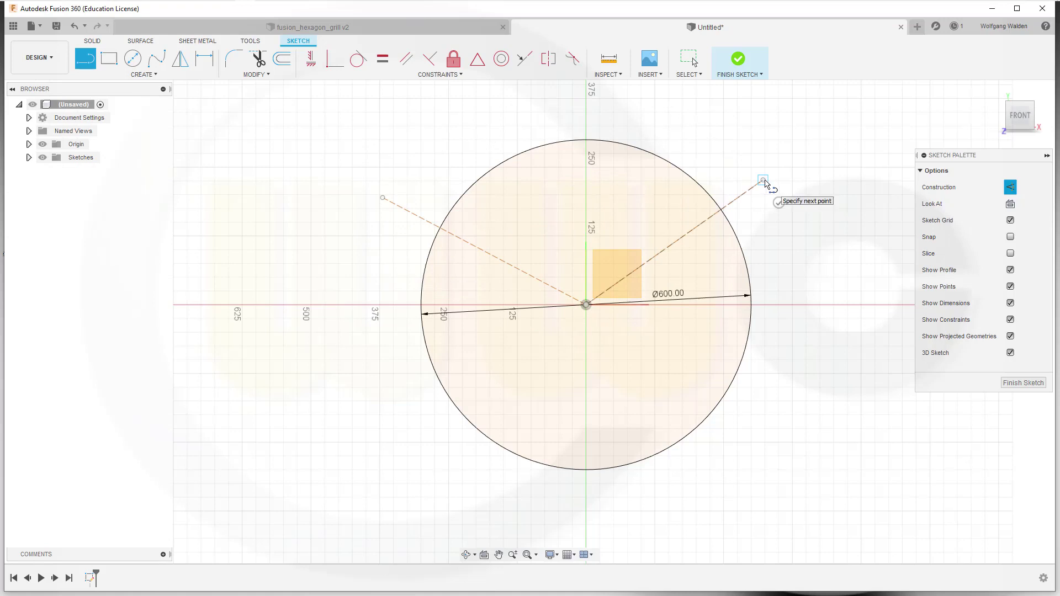
pyautogui.press('Escape')
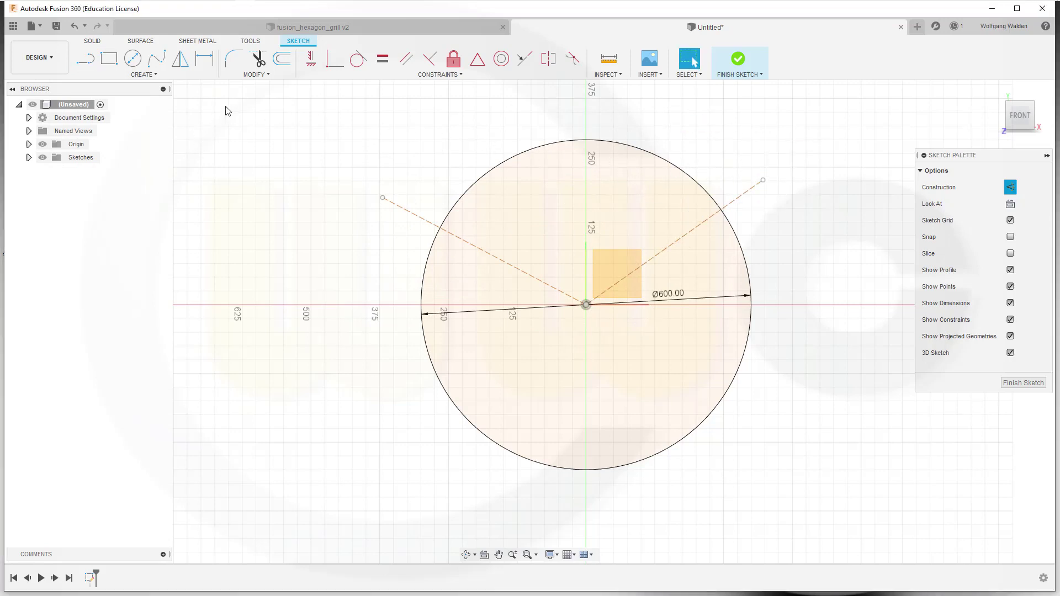
pyautogui.click(1010, 187)
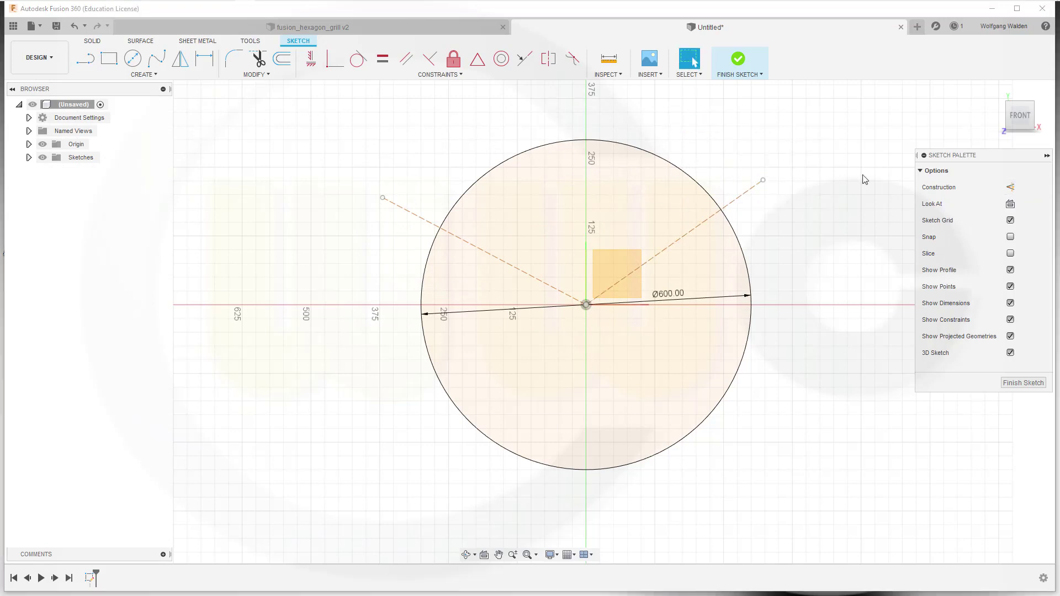
# Trim the line overhangs and the circle's lower arc, leaving only the top arc
pyautogui.click(258, 58)
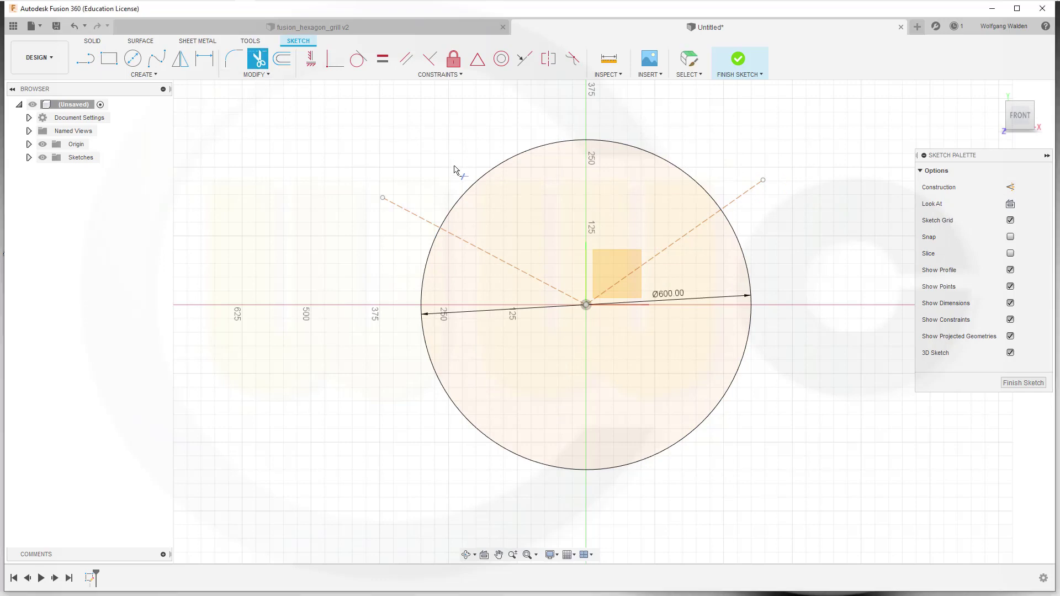
pyautogui.click(414, 213)
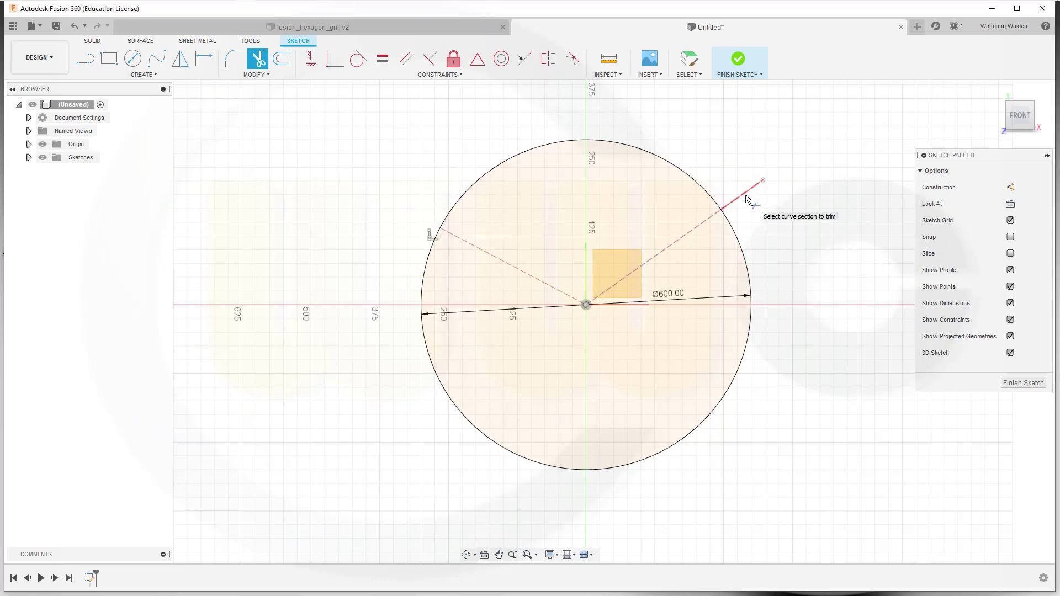
pyautogui.click(749, 191)
pyautogui.click(737, 353)
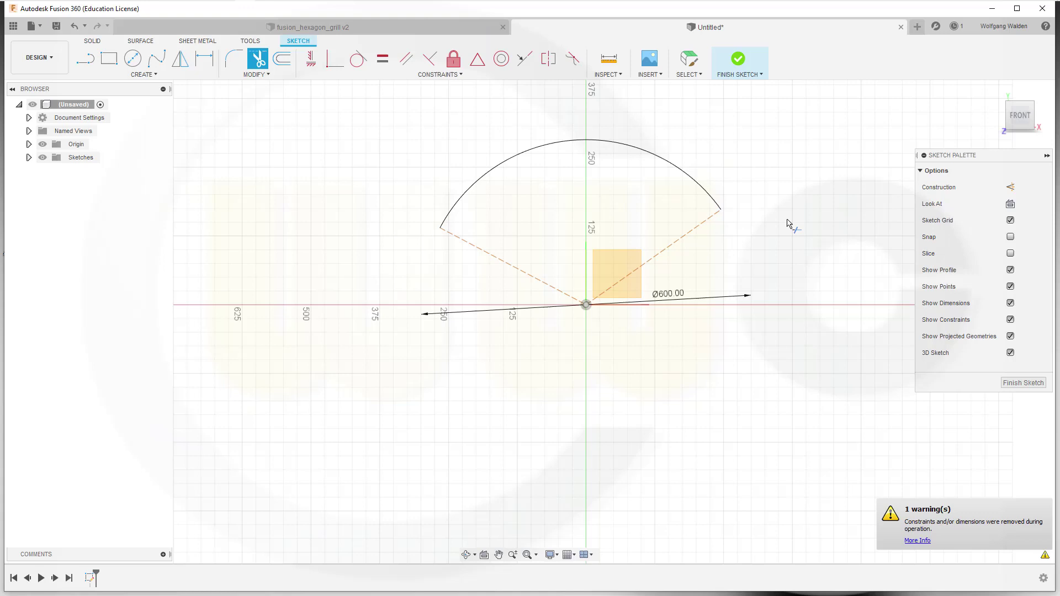
pyautogui.press('Escape')
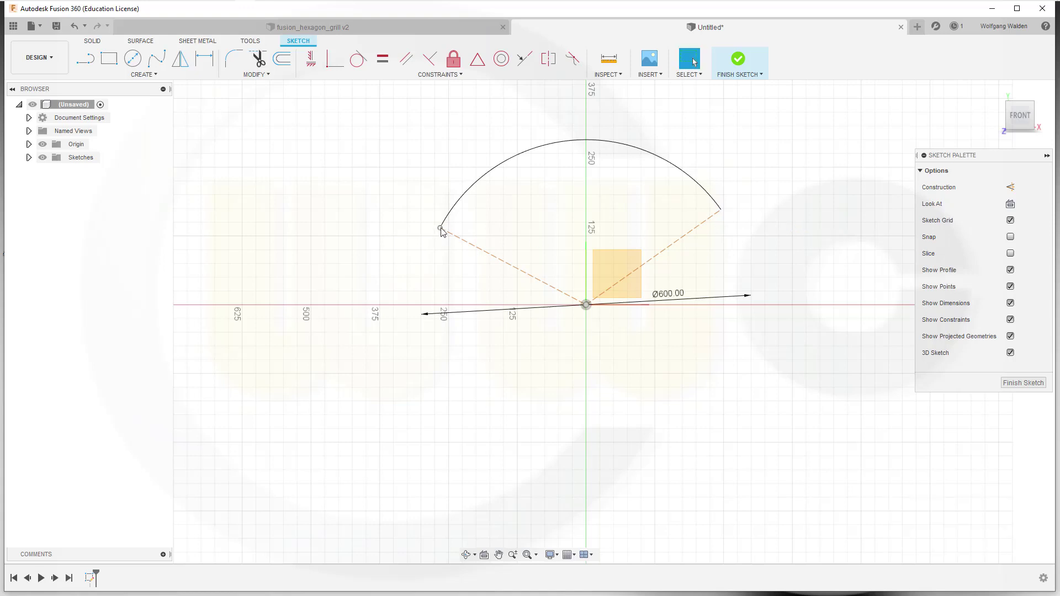
pyautogui.click(441, 229)
# Constrain the arc's two endpoints to be level with Horizontal/Vertical
pyautogui.click(721, 211)
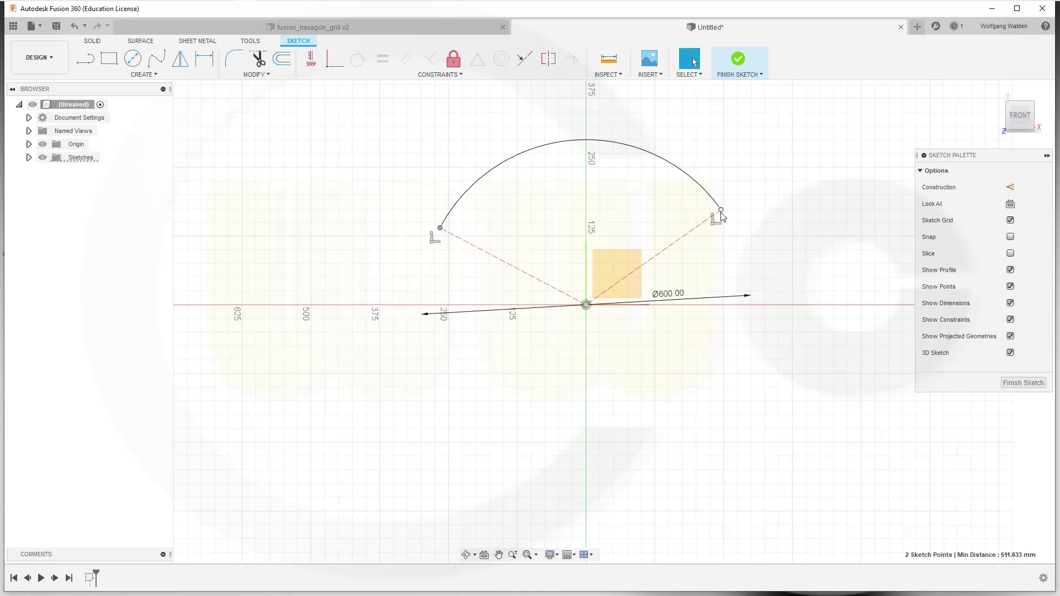
pyautogui.rightClick(721, 211)
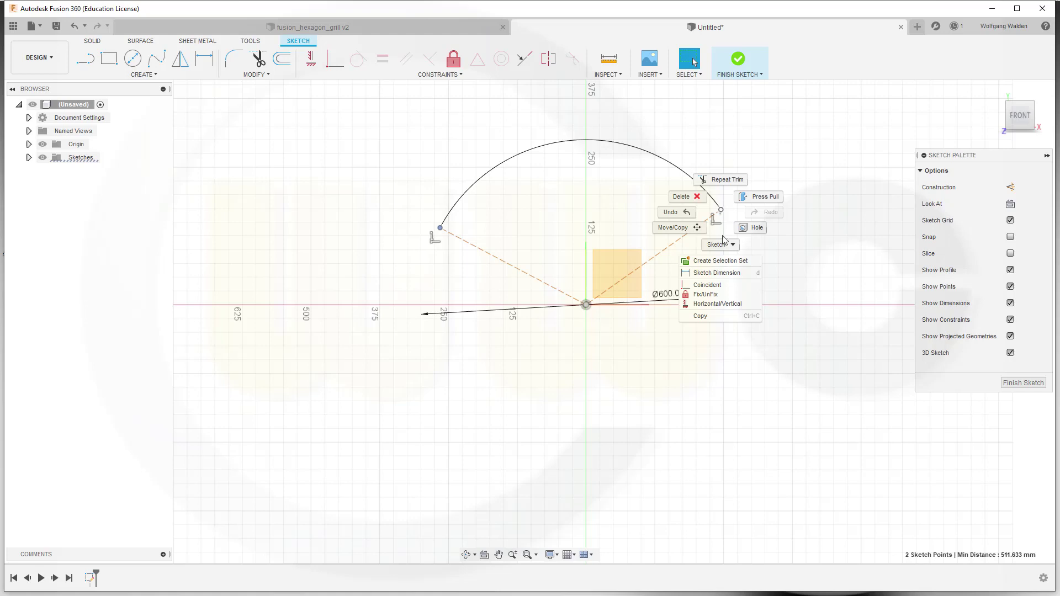
pyautogui.click(718, 304)
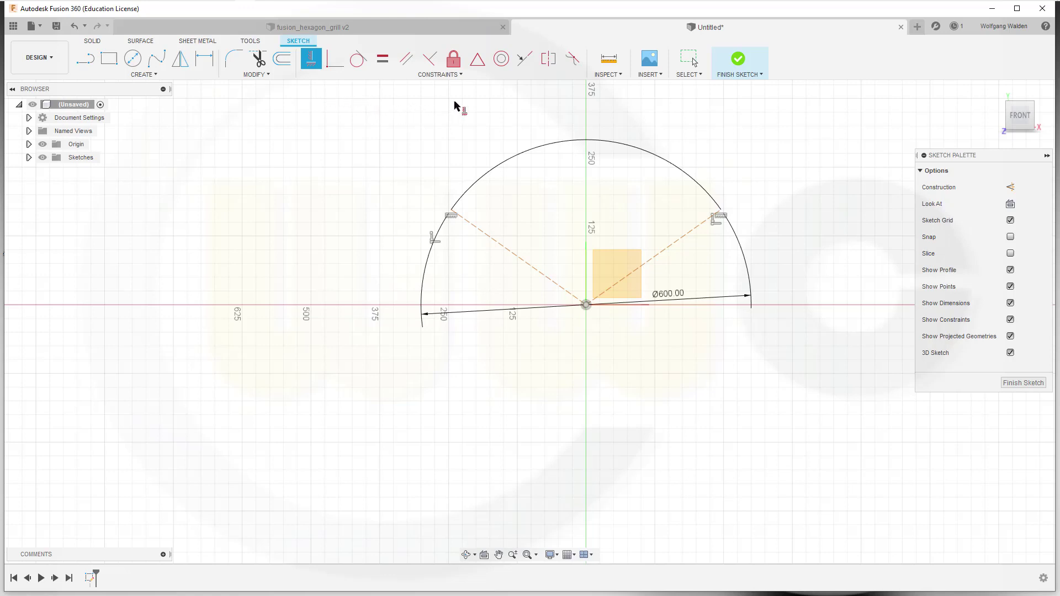
pyautogui.press('Escape')
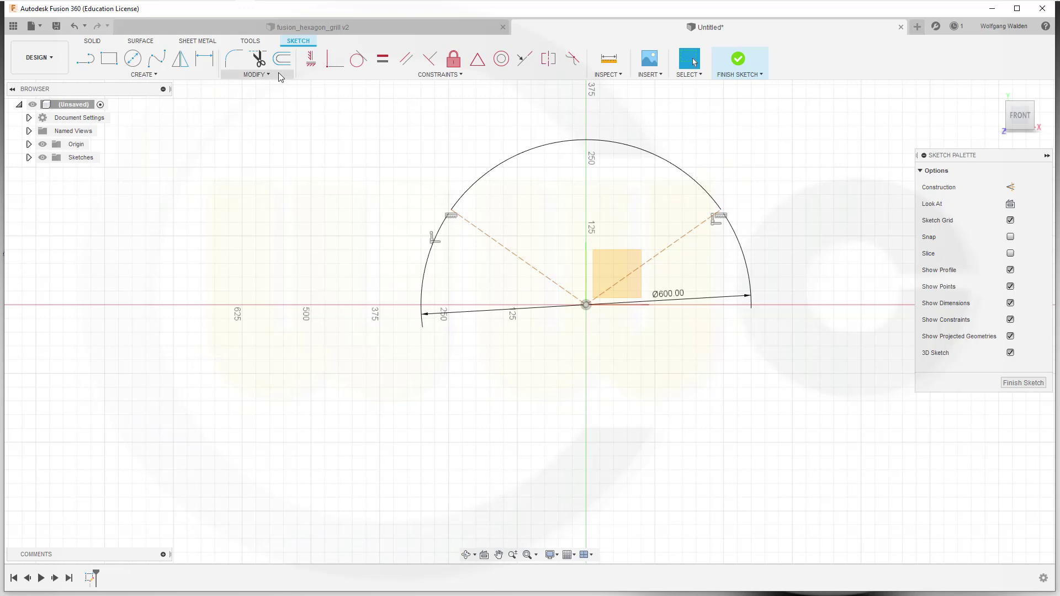
# Dimension the angle between the two lines as 80°
pyautogui.click(205, 58)
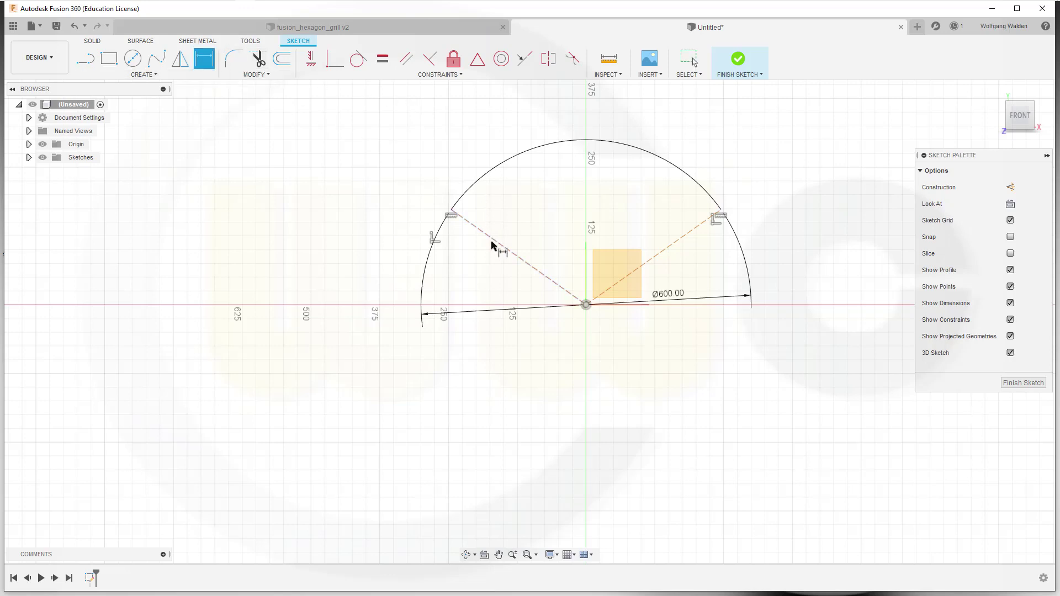
pyautogui.click(495, 241)
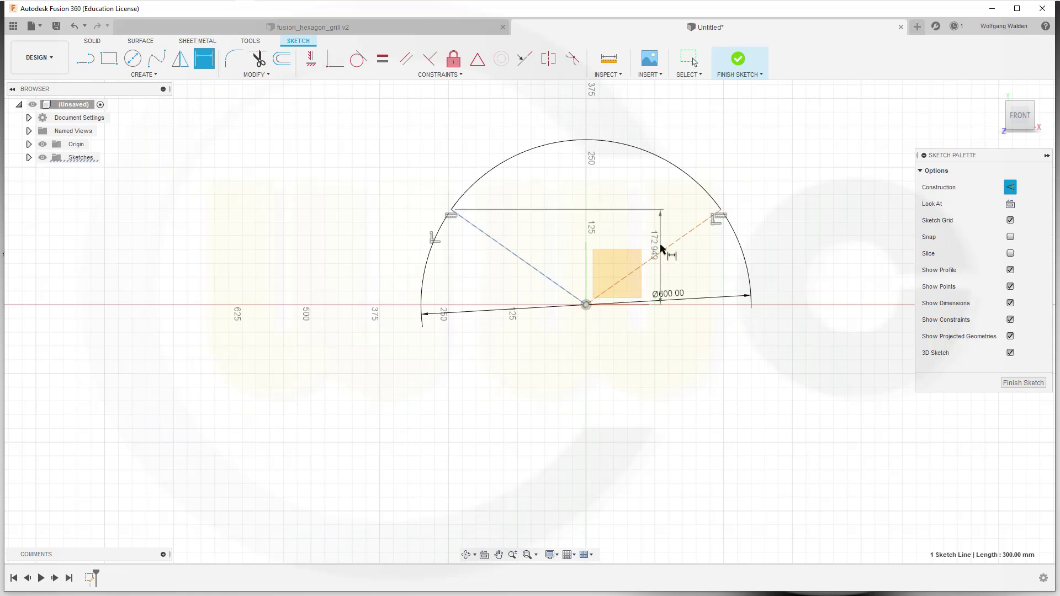
pyautogui.click(682, 243)
pyautogui.click(601, 212)
pyautogui.write('80')
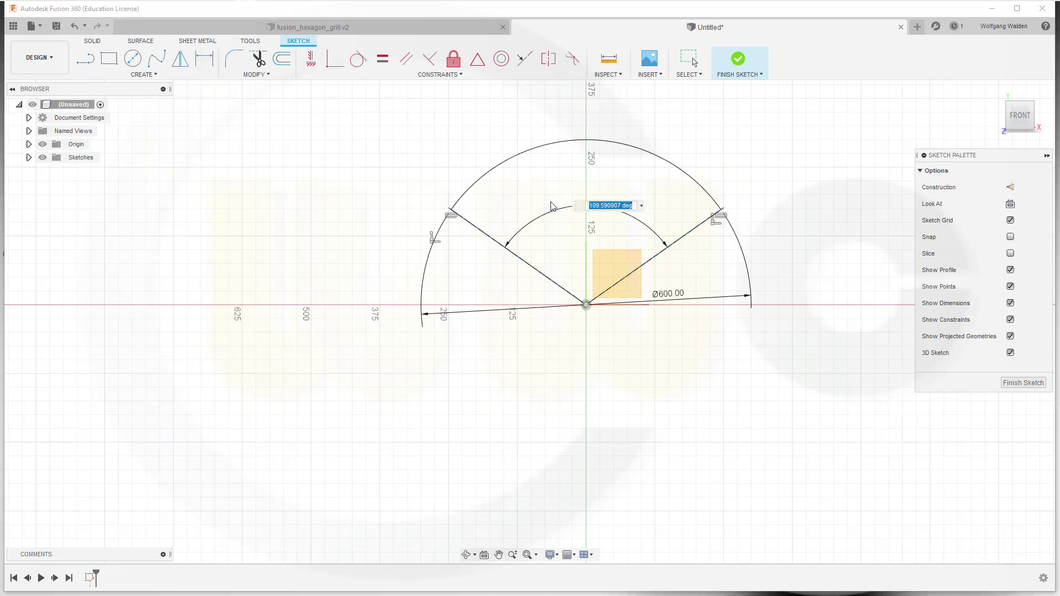
pyautogui.press('Return')
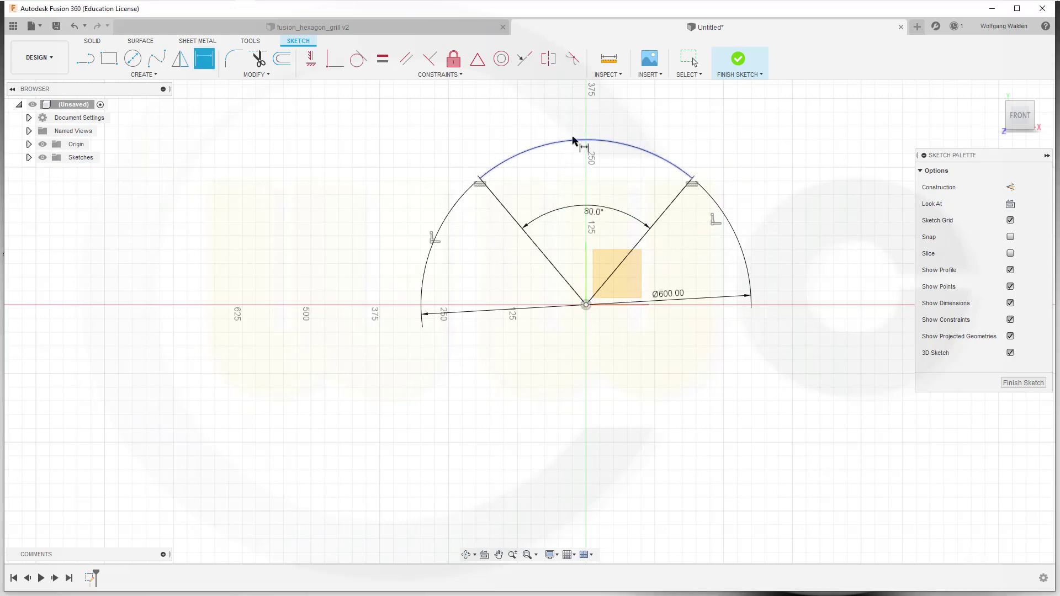
pyautogui.click(29, 144)
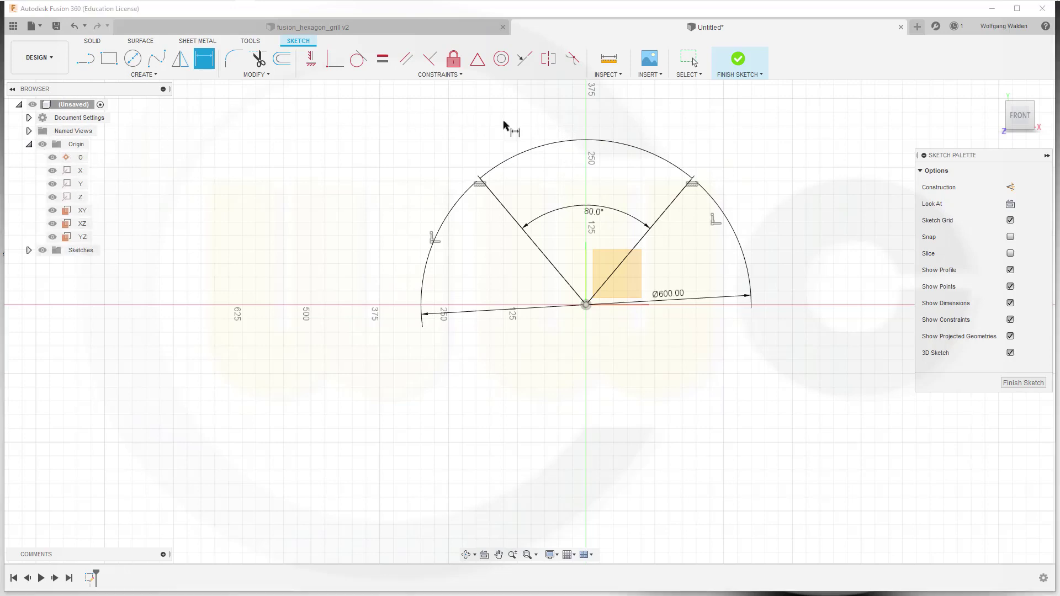
# Revolve the arc about the X axis as a surface, symmetric with a 35° angle
pyautogui.click(1024, 383)
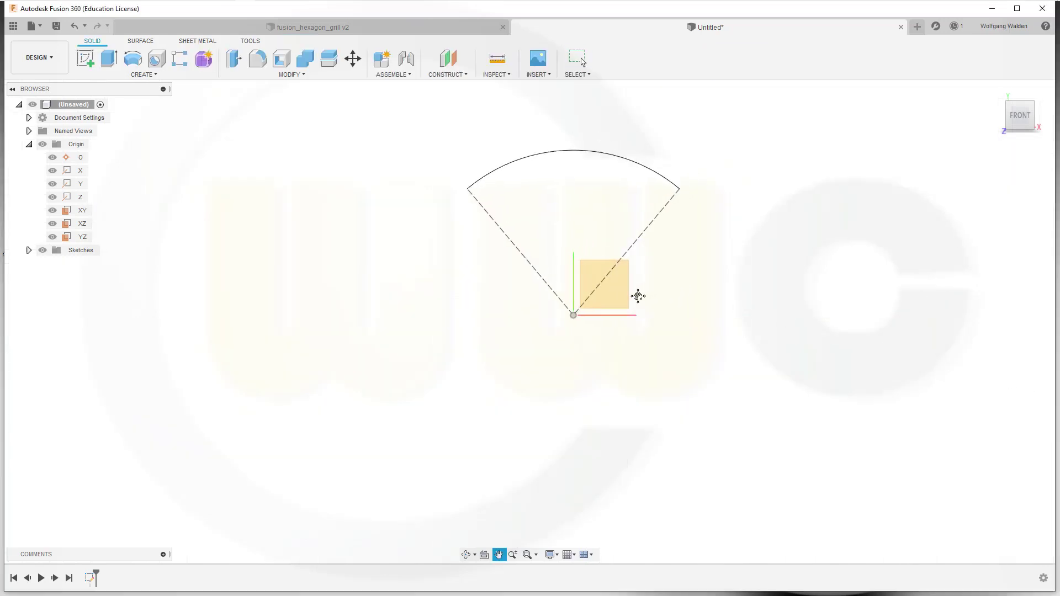
pyautogui.moveTo(483, 284)
pyautogui.keyDown('shift'); pyautogui.mouseDown(button='middle')
pyautogui.moveTo(422, 288)
pyautogui.moveTo(415, 306)
pyautogui.mouseUp(button='middle'); pyautogui.keyUp('shift')
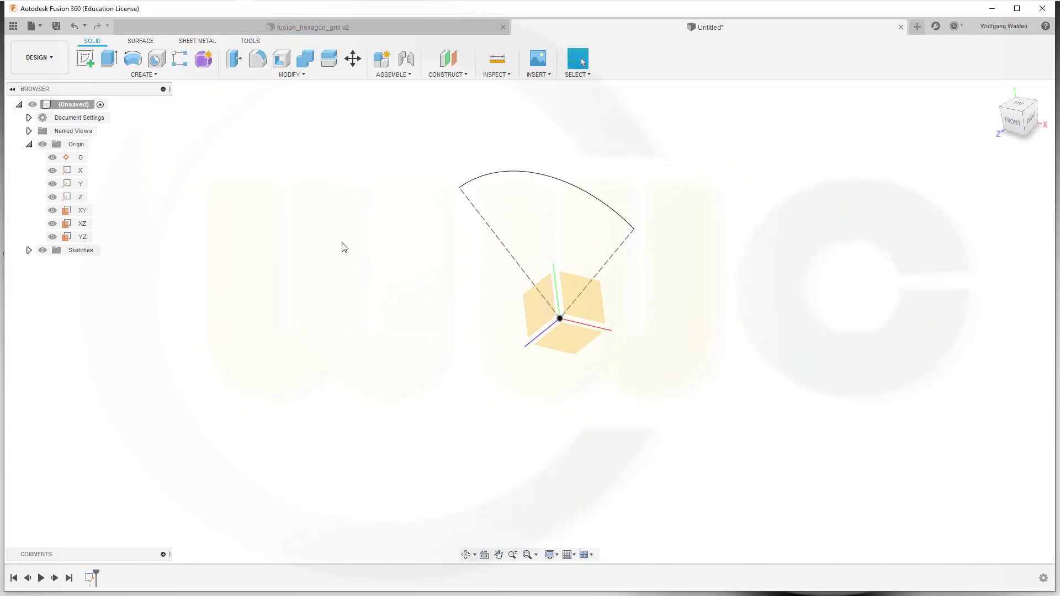
pyautogui.click(139, 41)
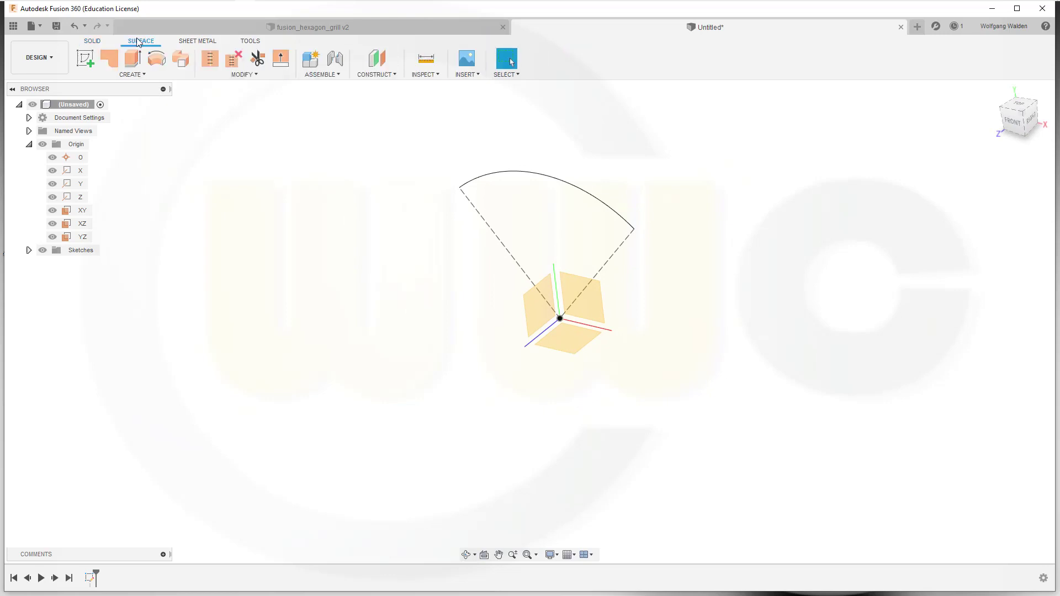
pyautogui.click(165, 59)
pyautogui.click(500, 174)
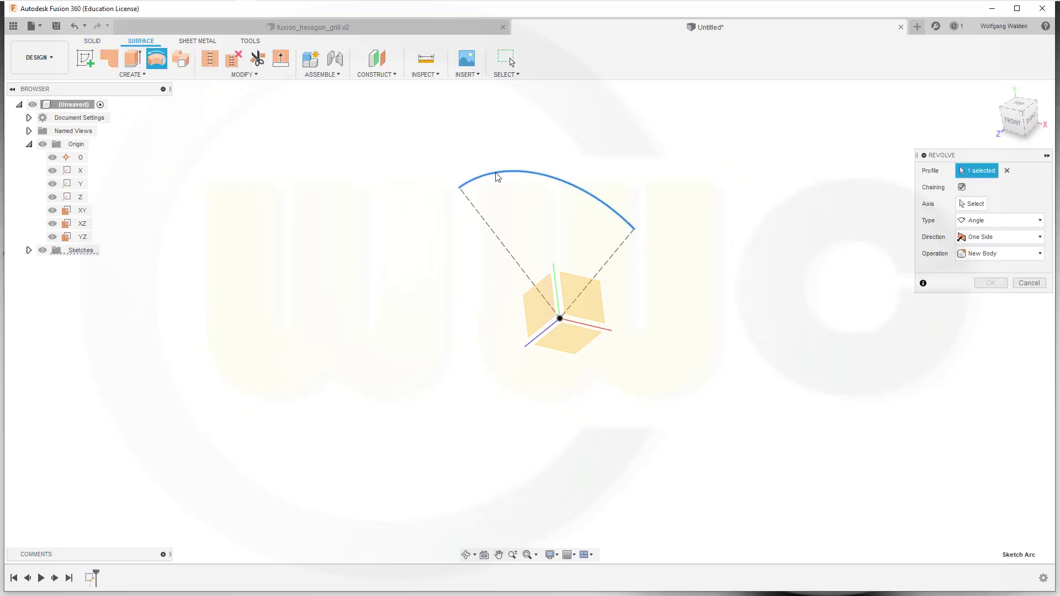
pyautogui.click(968, 203)
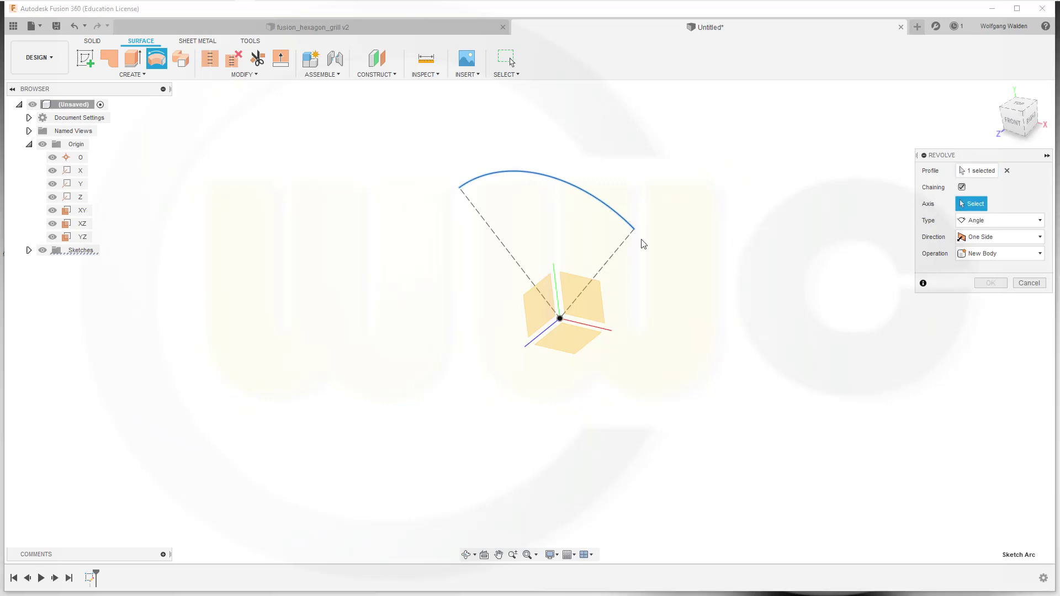
pyautogui.click(583, 331)
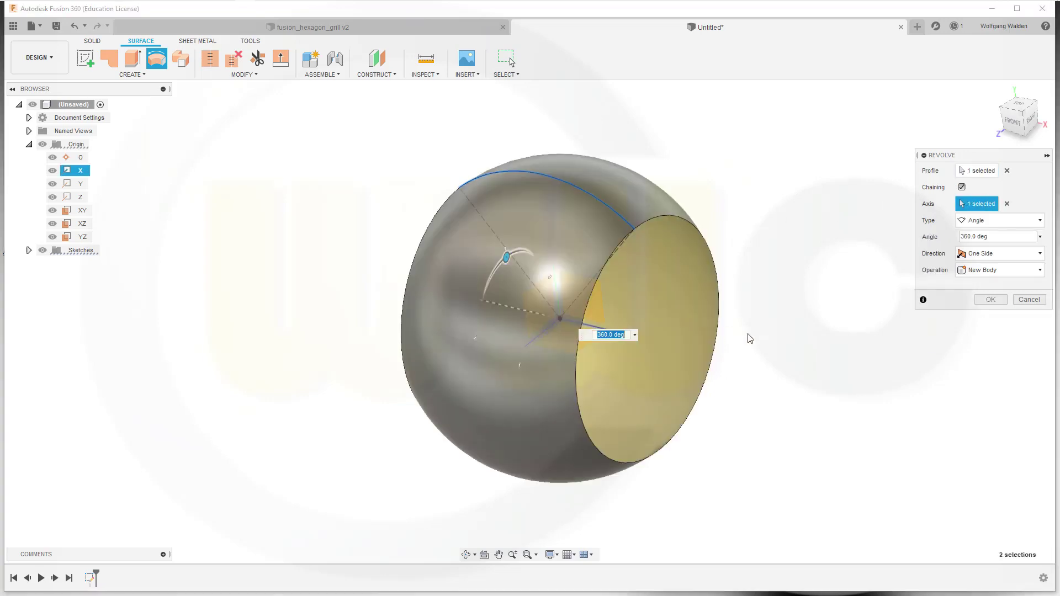
pyautogui.click(1046, 254)
pyautogui.click(1008, 293)
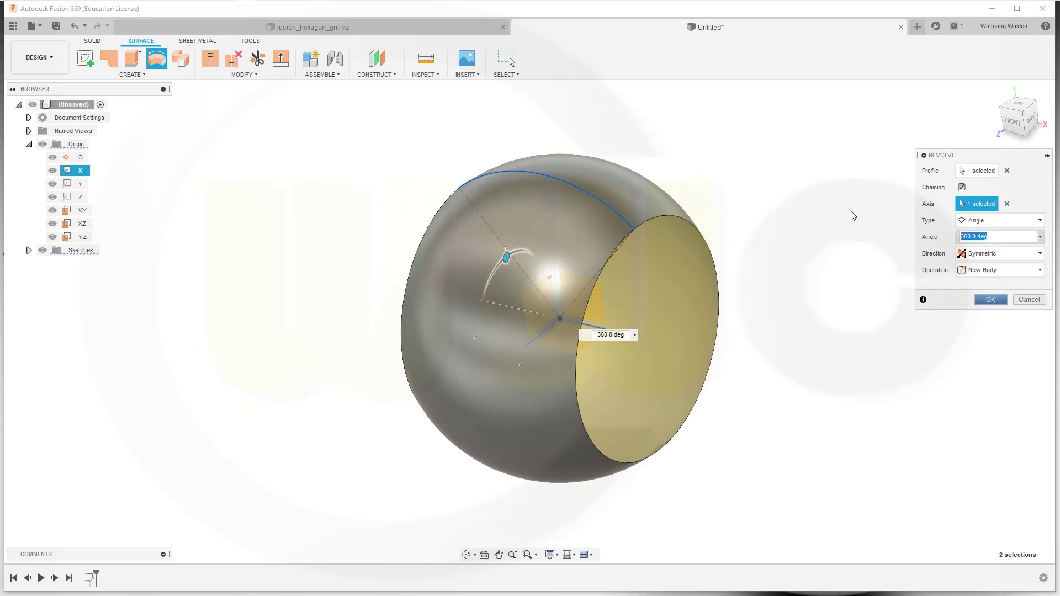
pyautogui.write('7')
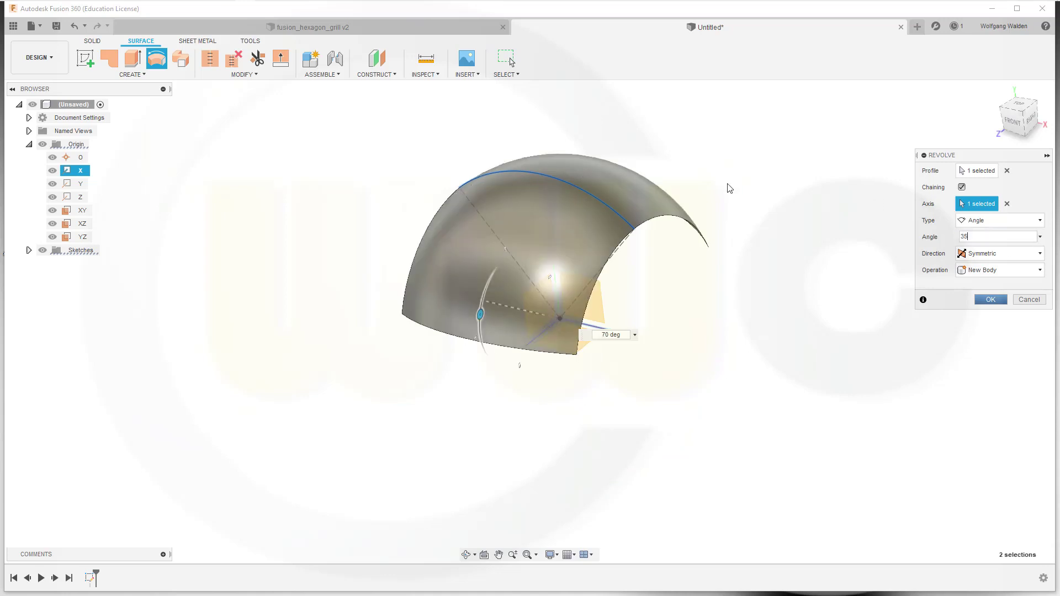
pyautogui.press('Return')
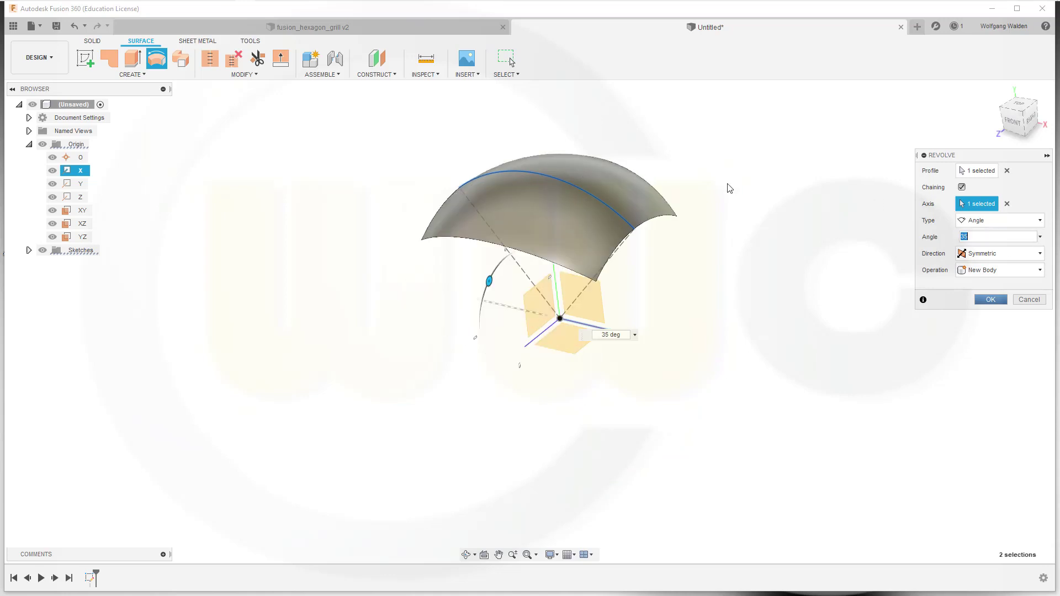
pyautogui.click(997, 305)
pyautogui.keyDown('shift'); pyautogui.moveTo(395, 267); pyautogui.dragTo(326, 235, button='middle'); pyautogui.keyUp('shift')
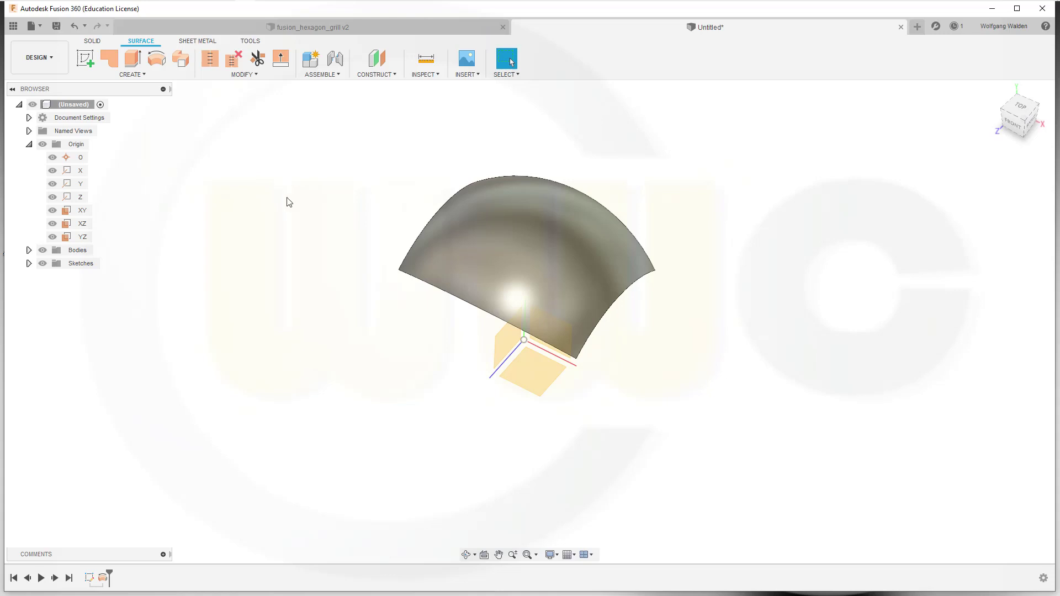
# Offset the curved surface into a new body, then hide Body2
pyautogui.click(148, 76)
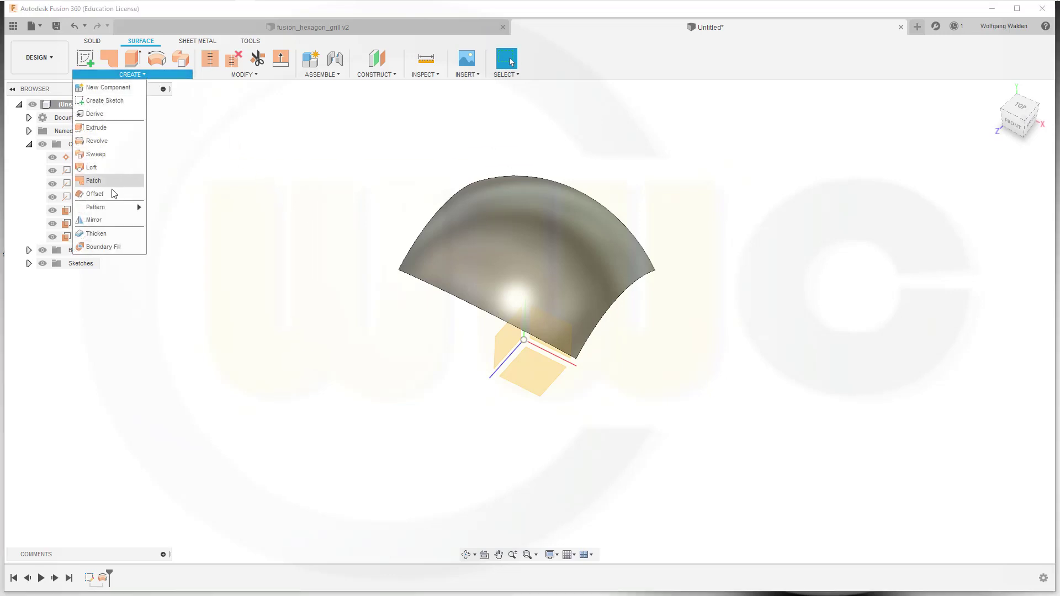
pyautogui.click(112, 194)
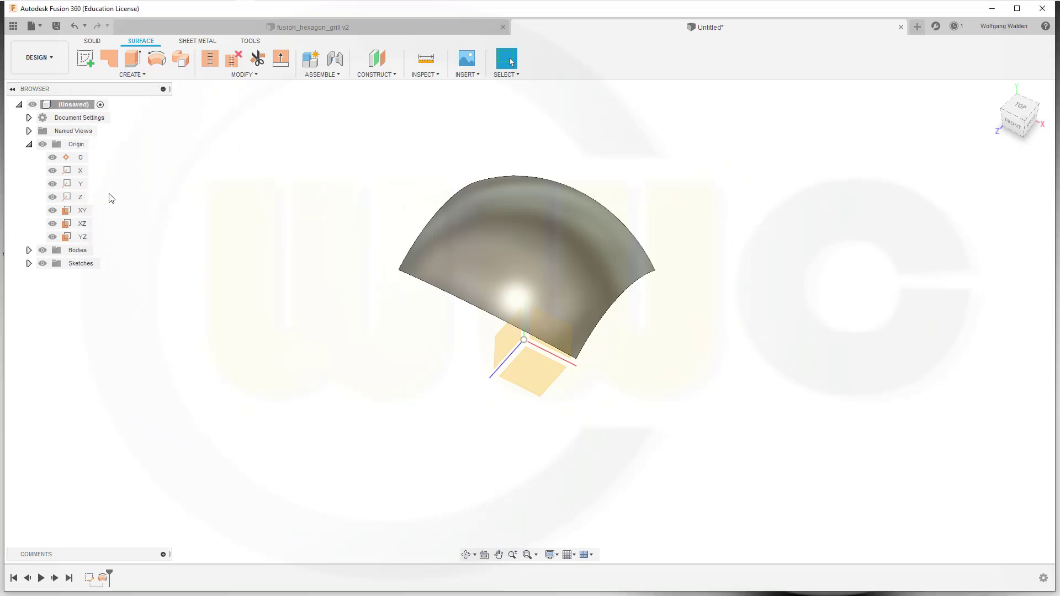
pyautogui.click(496, 219)
pyautogui.press('Return')
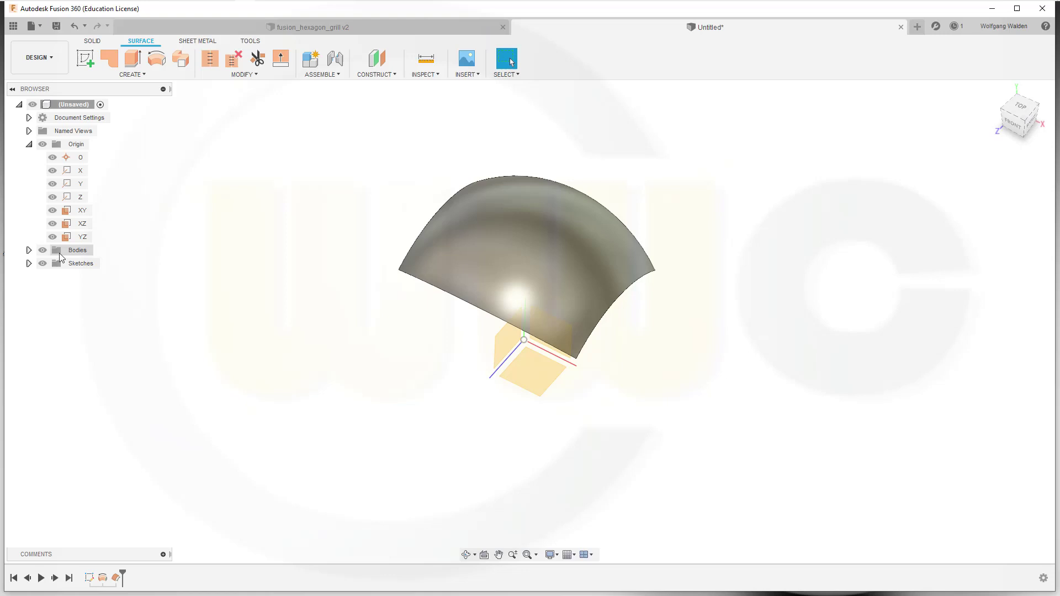
pyautogui.click(30, 251)
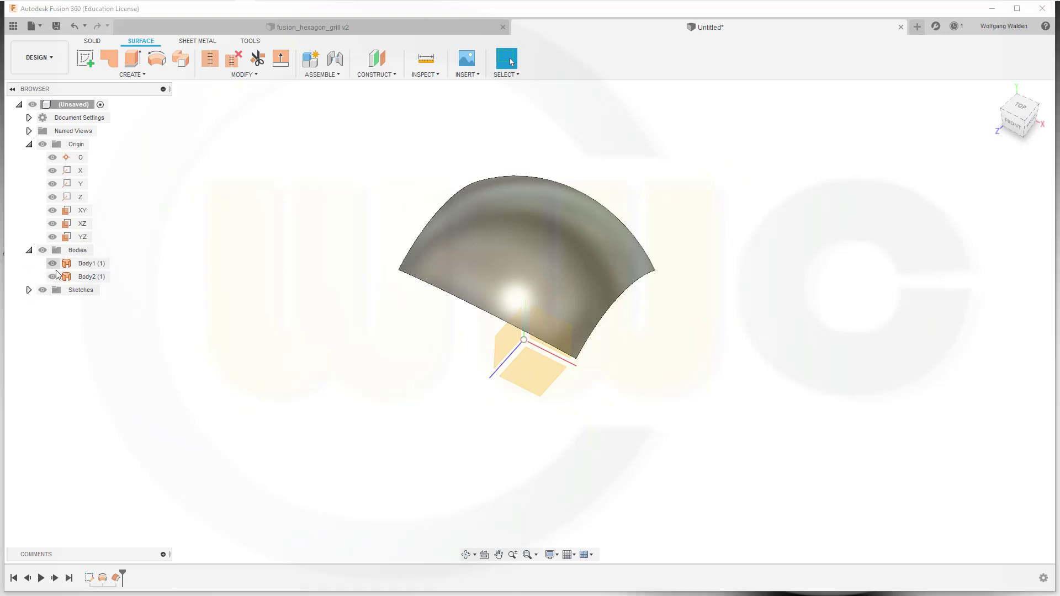
pyautogui.click(58, 277)
pyautogui.click(53, 277)
# Offset the visible surface again to create Body3, leaving only Body2 shown
pyautogui.click(148, 79)
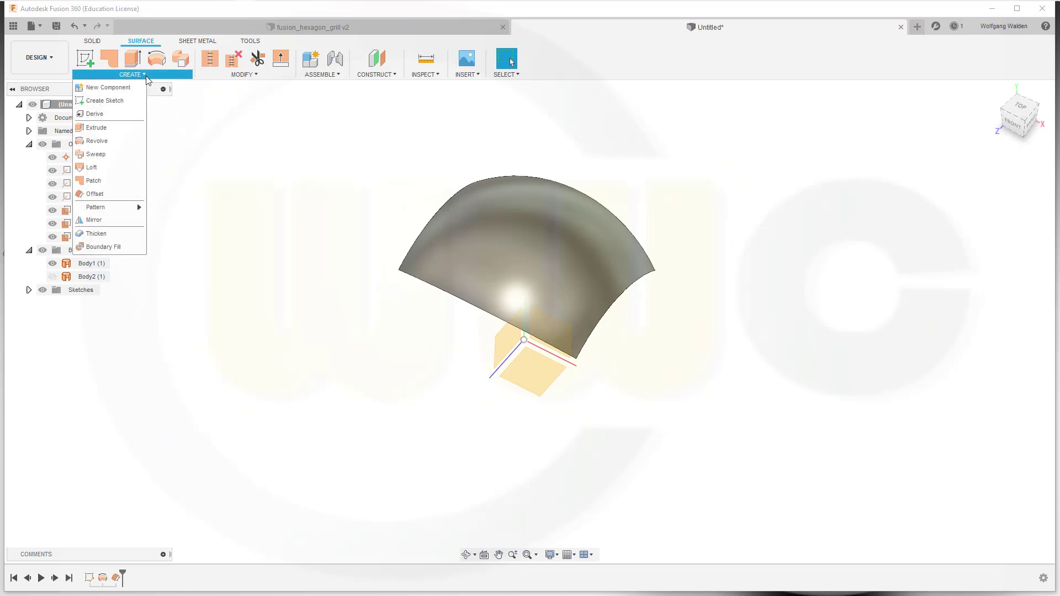
pyautogui.click(105, 180)
pyautogui.click(487, 254)
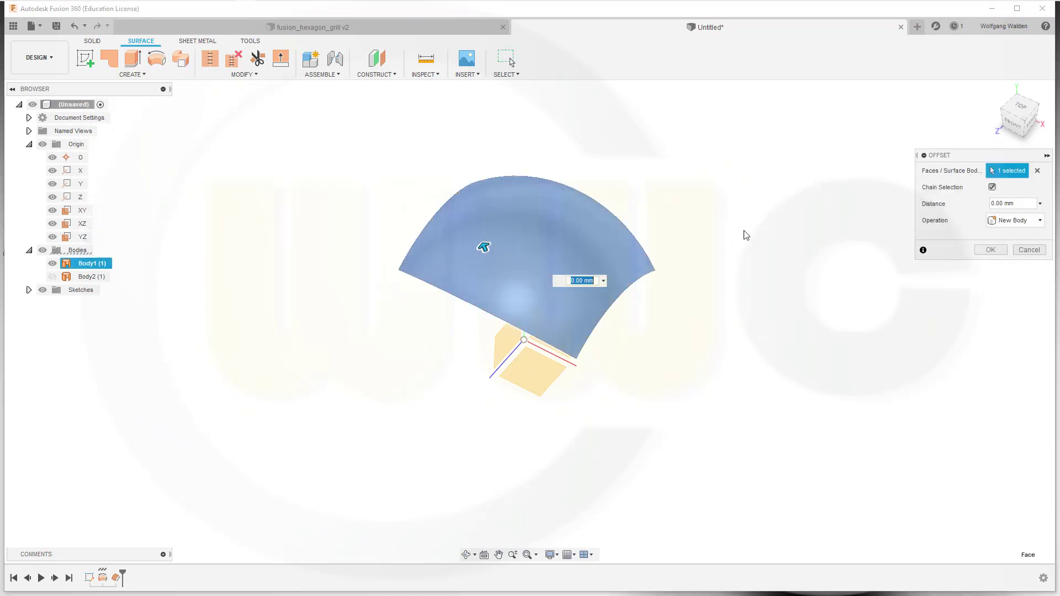
pyautogui.click(990, 250)
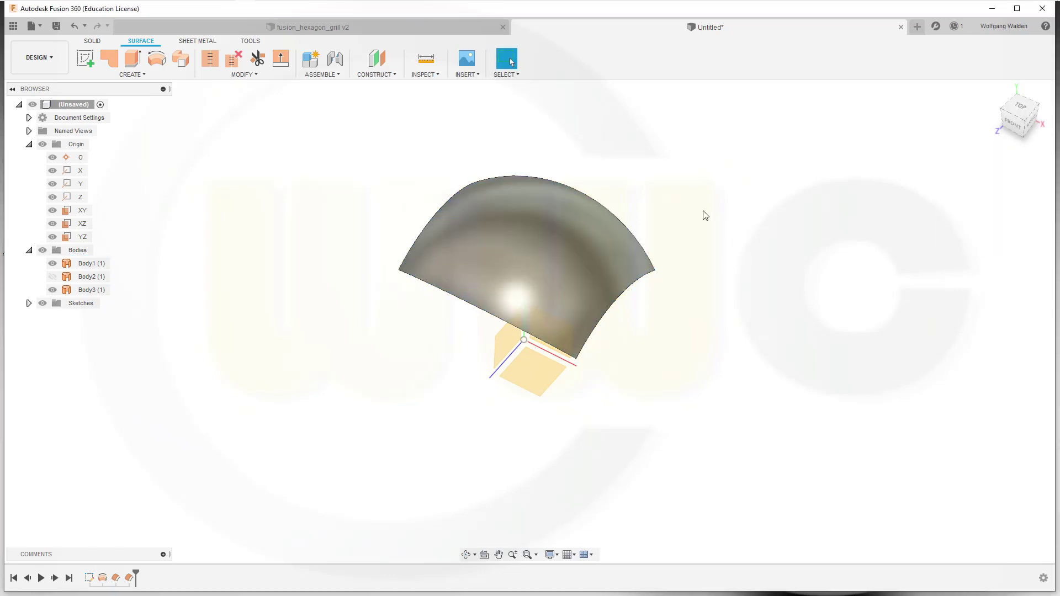
pyautogui.click(53, 264)
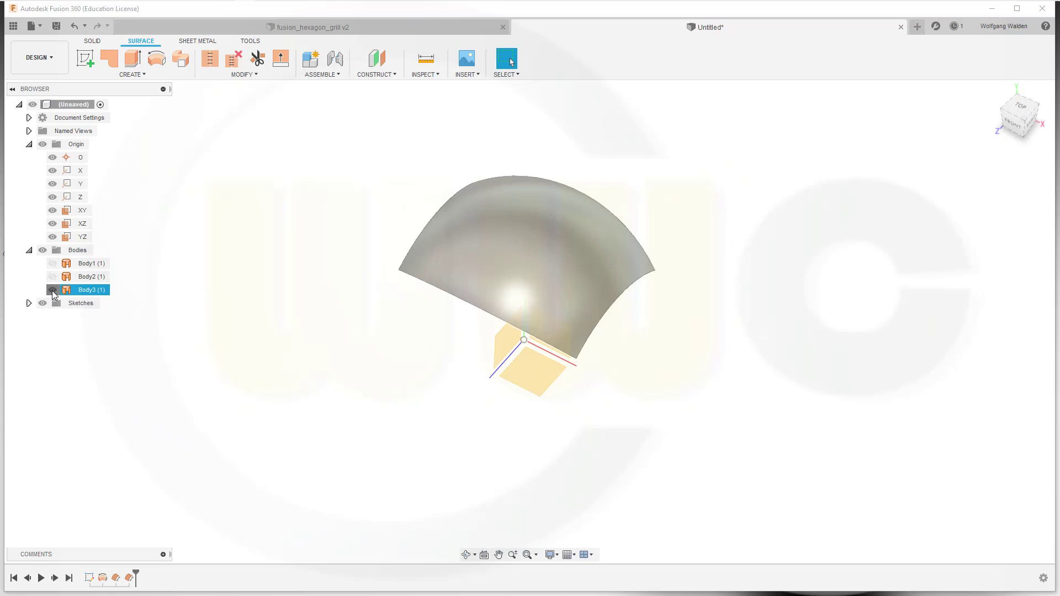
pyautogui.click(52, 290)
pyautogui.click(53, 277)
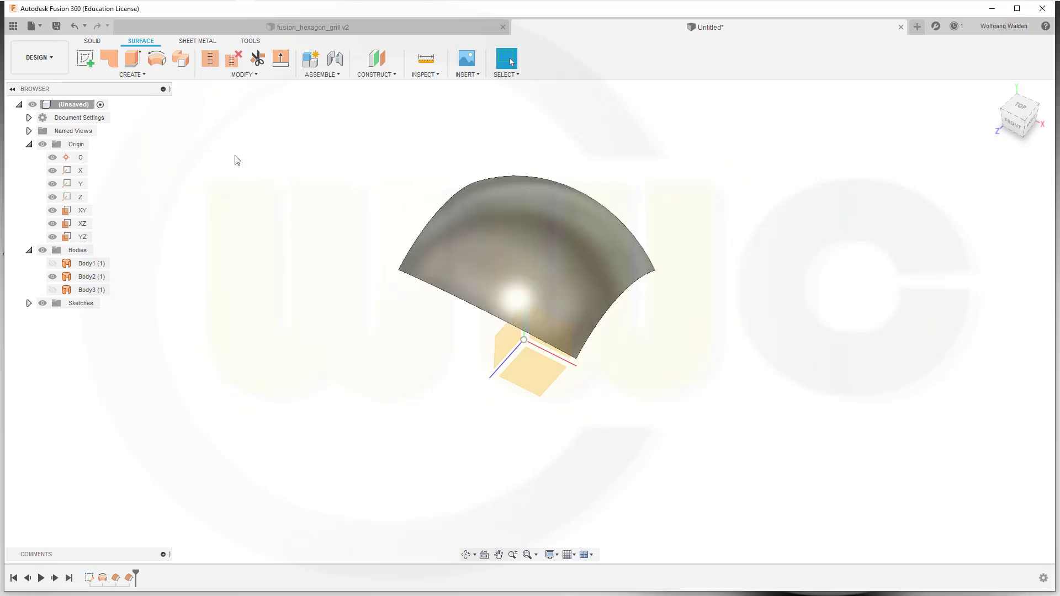
pyautogui.click(94, 42)
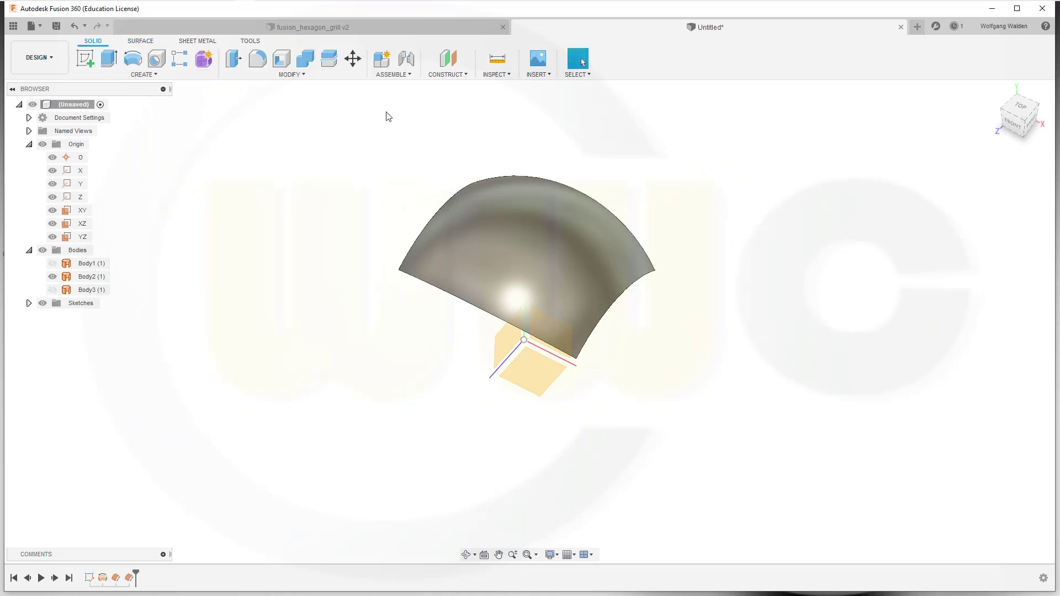
# Try a plane tangent to the curved surface, then cancel it
pyautogui.click(465, 74)
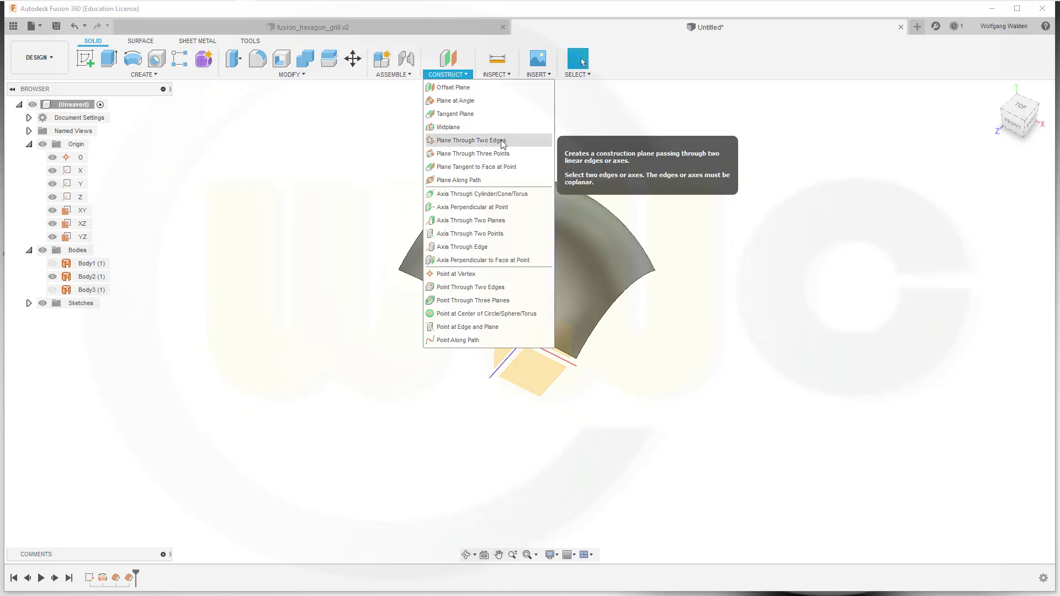
pyautogui.click(489, 167)
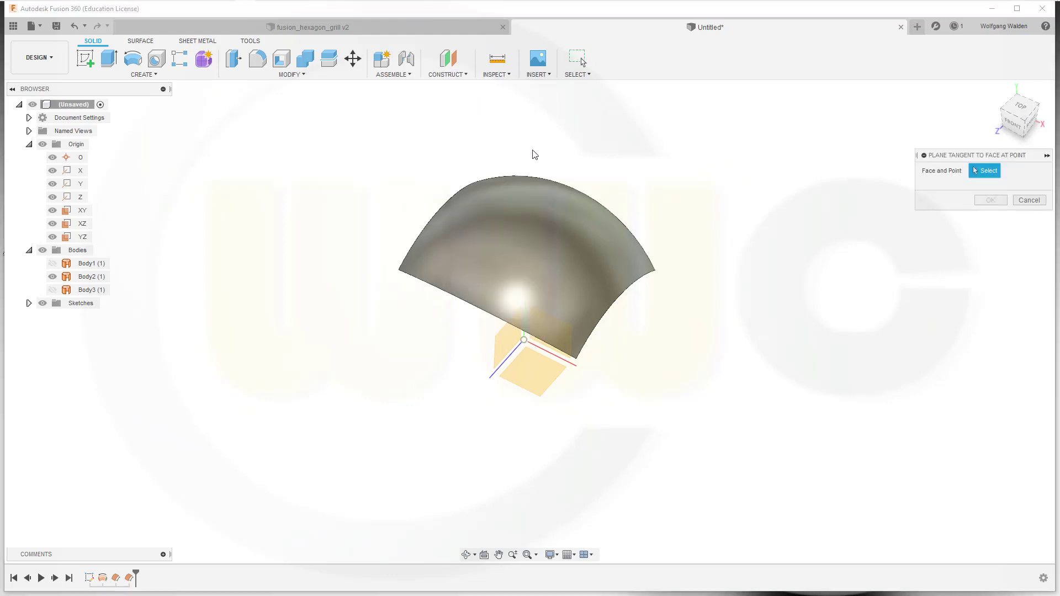
pyautogui.click(517, 226)
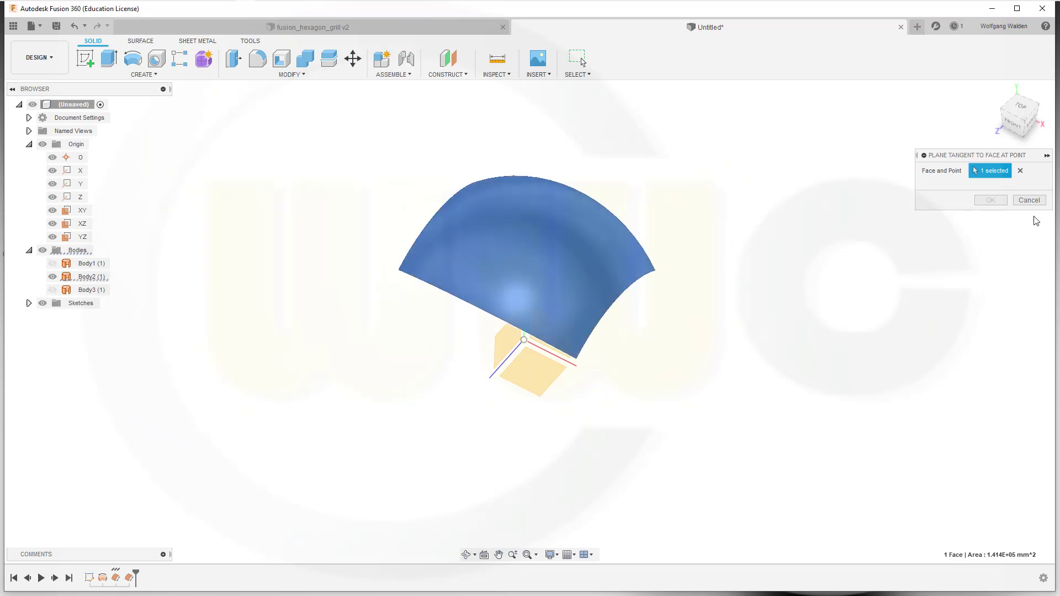
pyautogui.click(1029, 200)
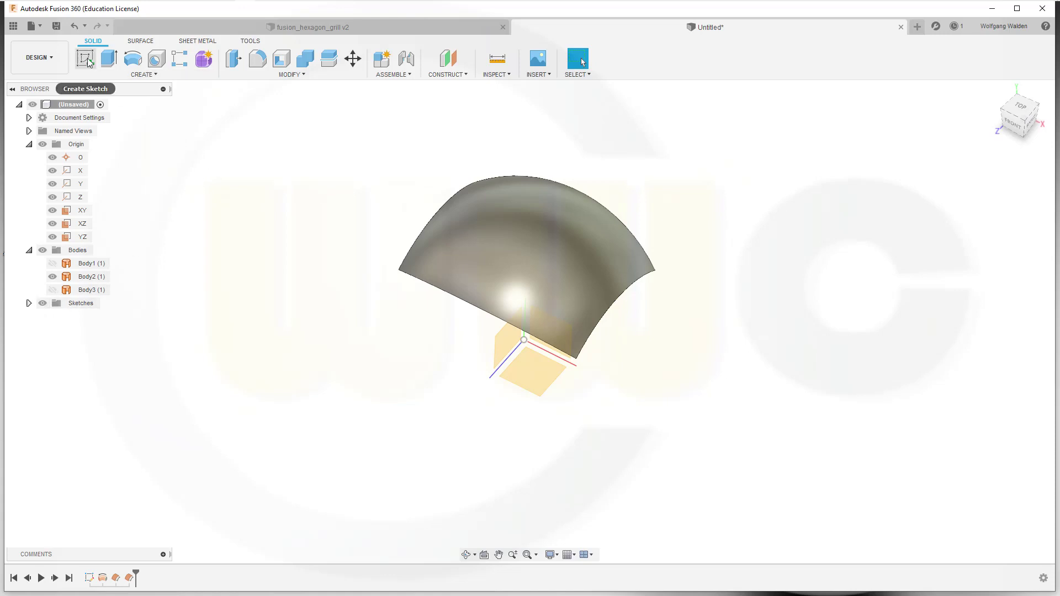
# Create an offset construction plane from the XZ plane up to the curved surface
pyautogui.click(448, 58)
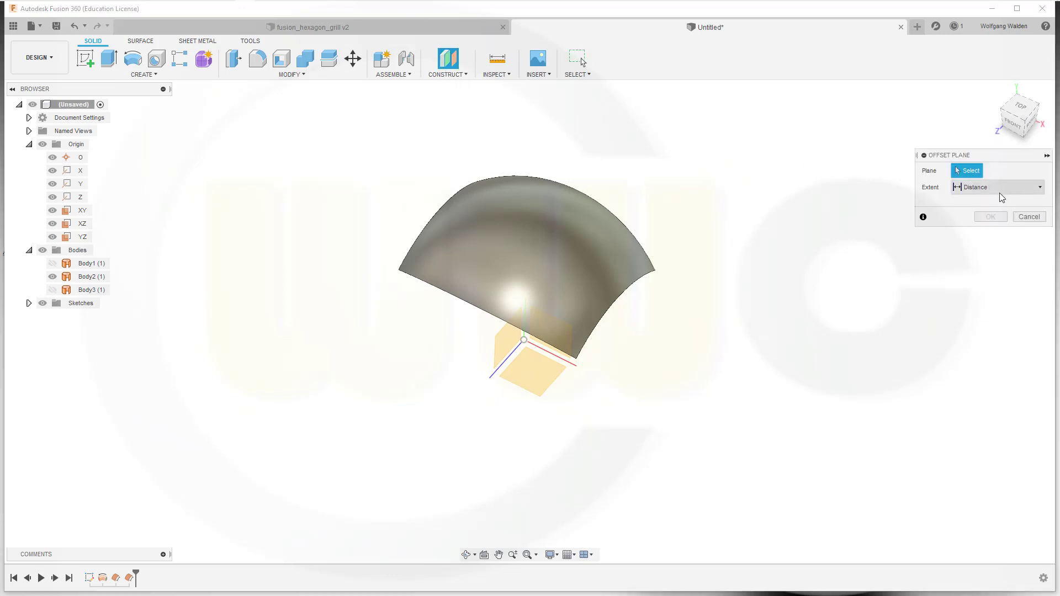
pyautogui.click(535, 375)
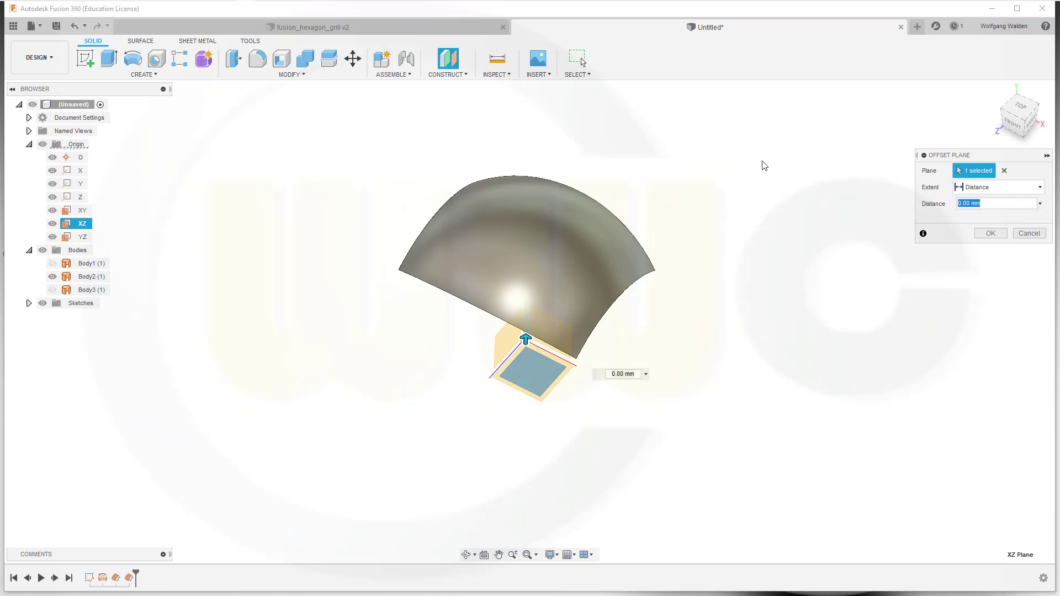
pyautogui.press('Return')
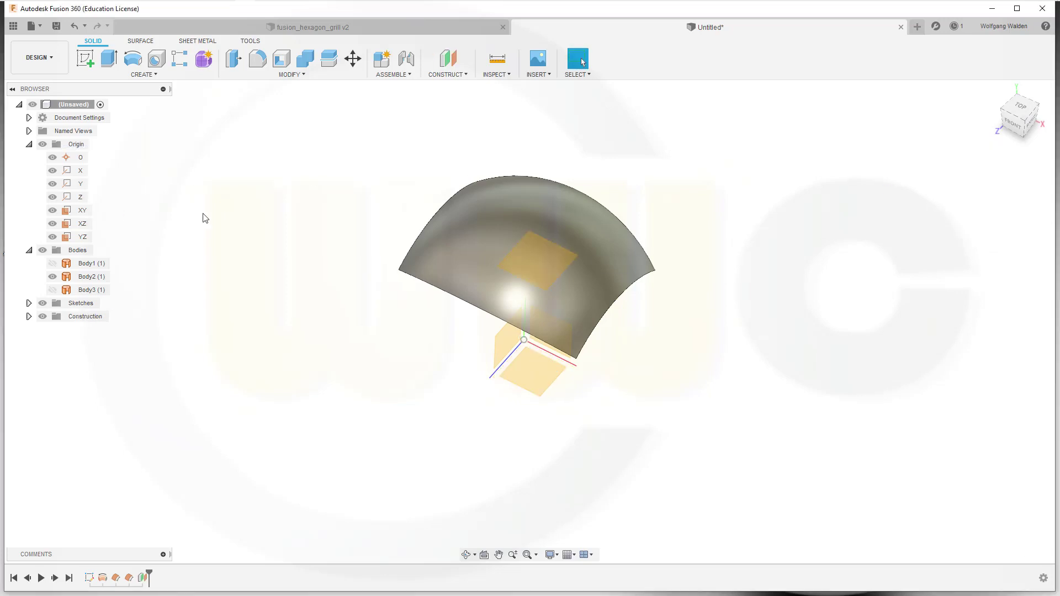
# On the offset plane, sketch a circumscribed hexagon centred on the origin
pyautogui.click(85, 58)
pyautogui.click(528, 250)
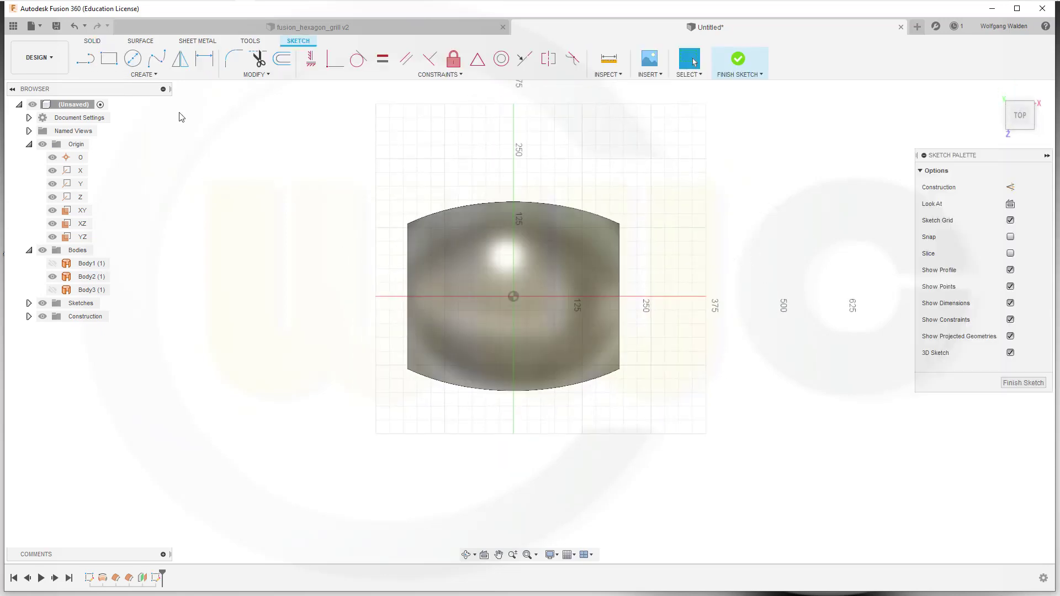
pyautogui.click(157, 75)
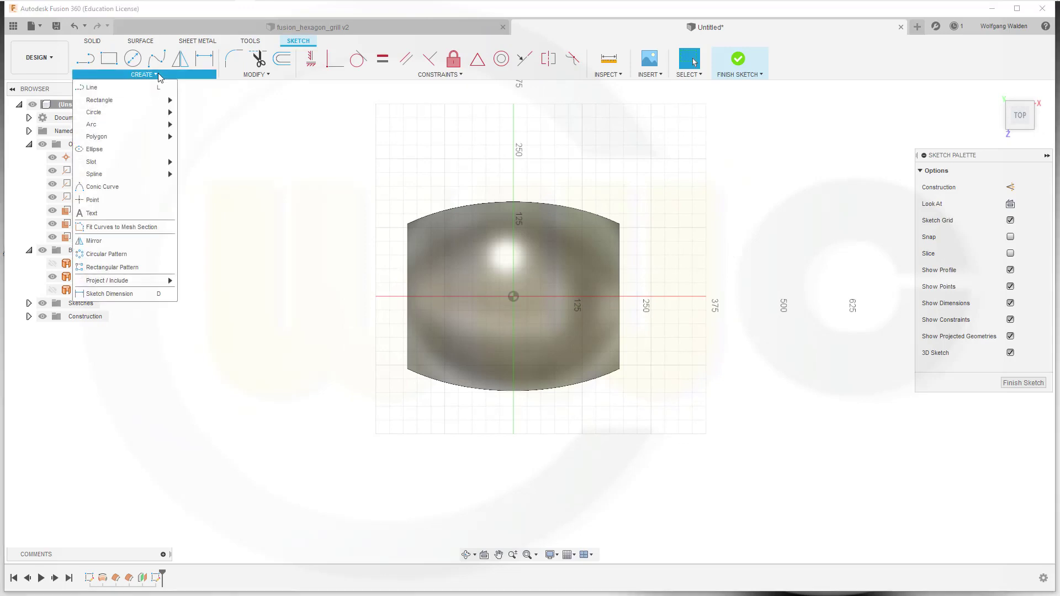
pyautogui.moveTo(104, 139)
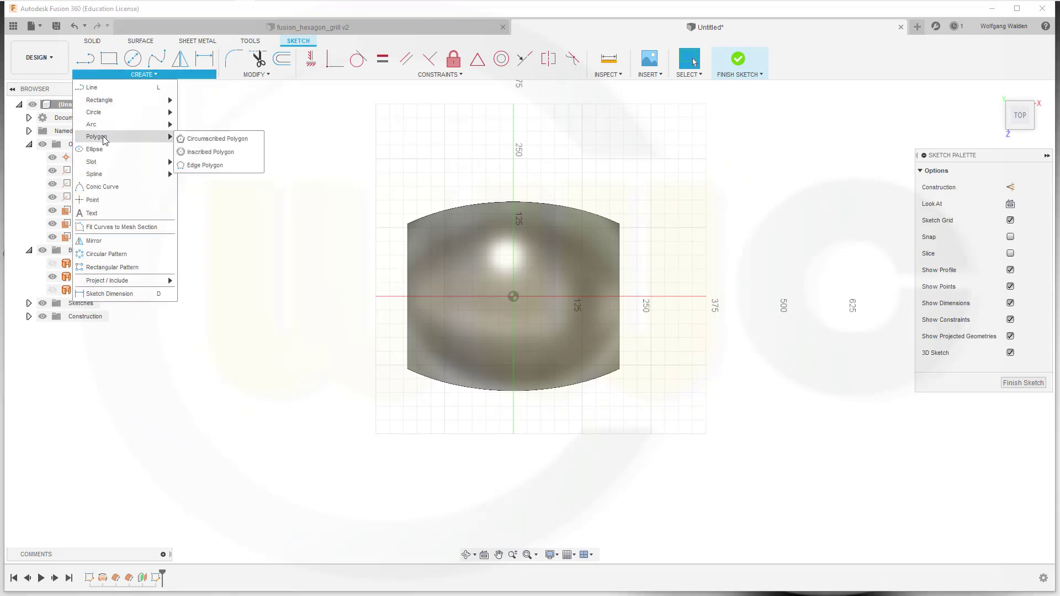
pyautogui.click(213, 138)
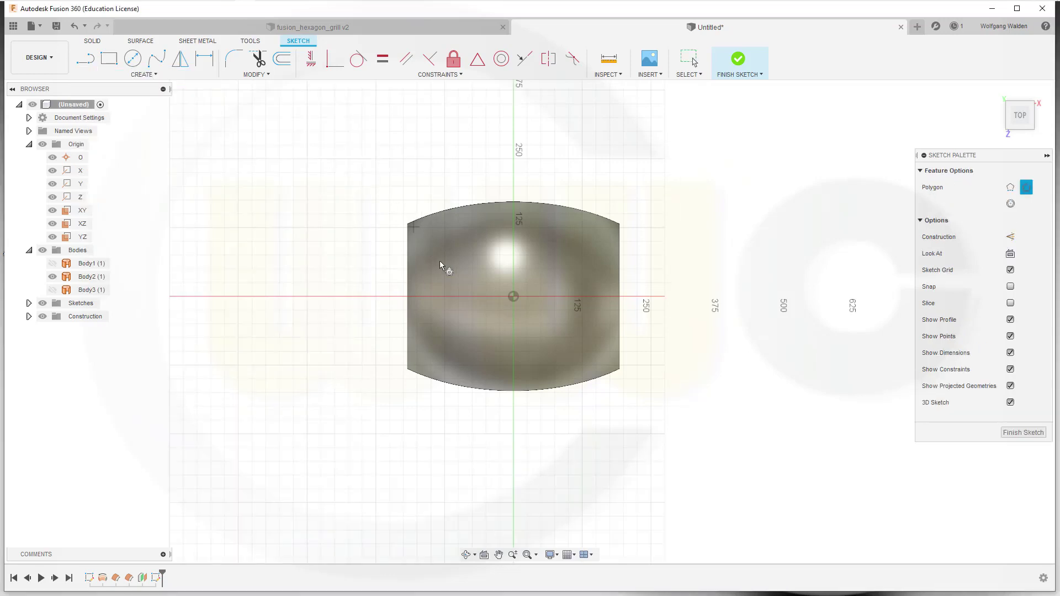
pyautogui.click(513, 299)
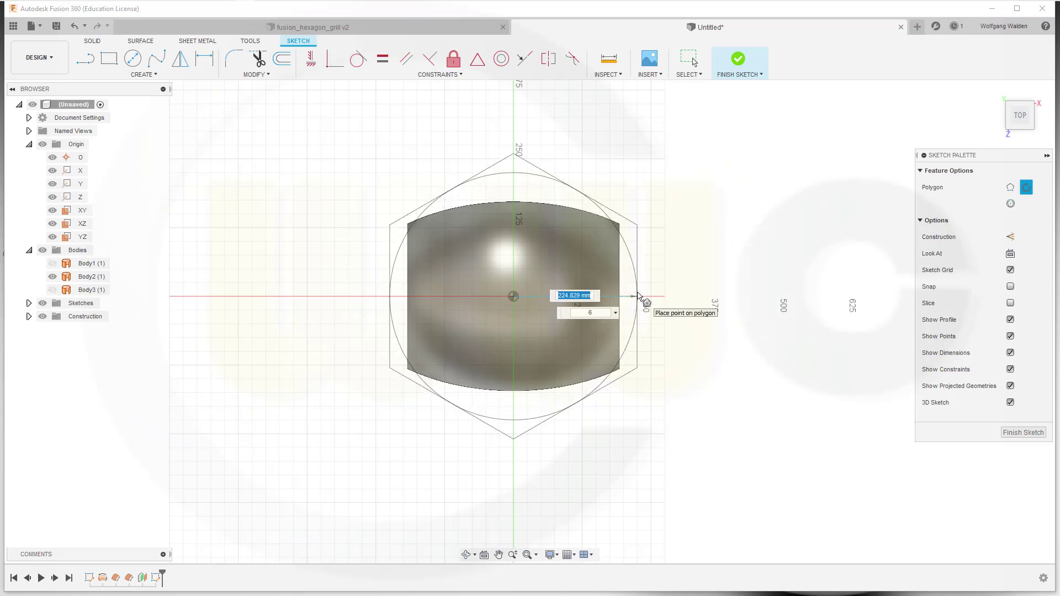
pyautogui.click(638, 297)
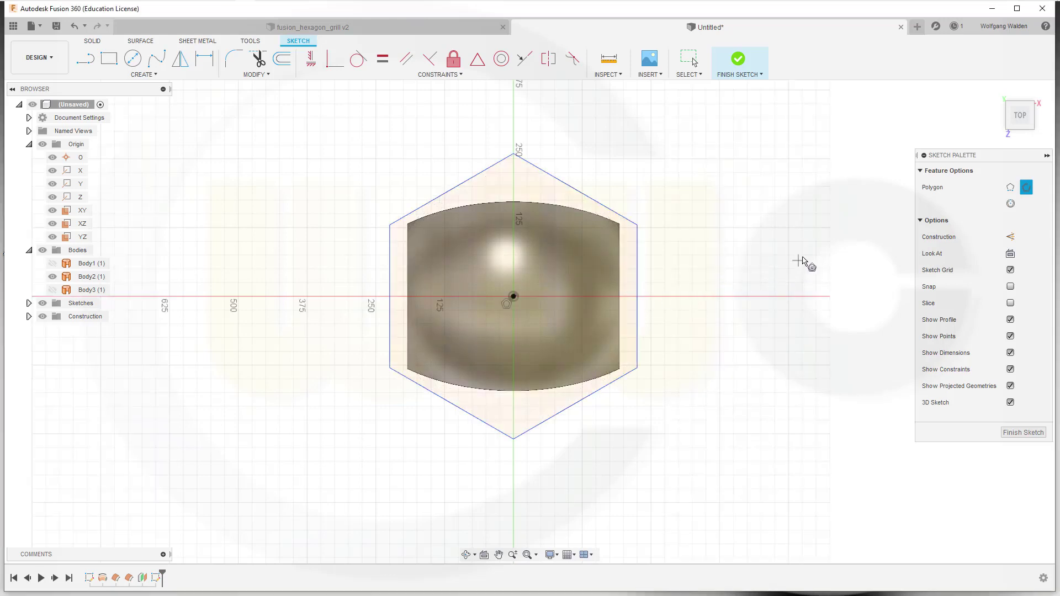
# Dimension the hexagon's right edge to 10 mm
pyautogui.click(204, 58)
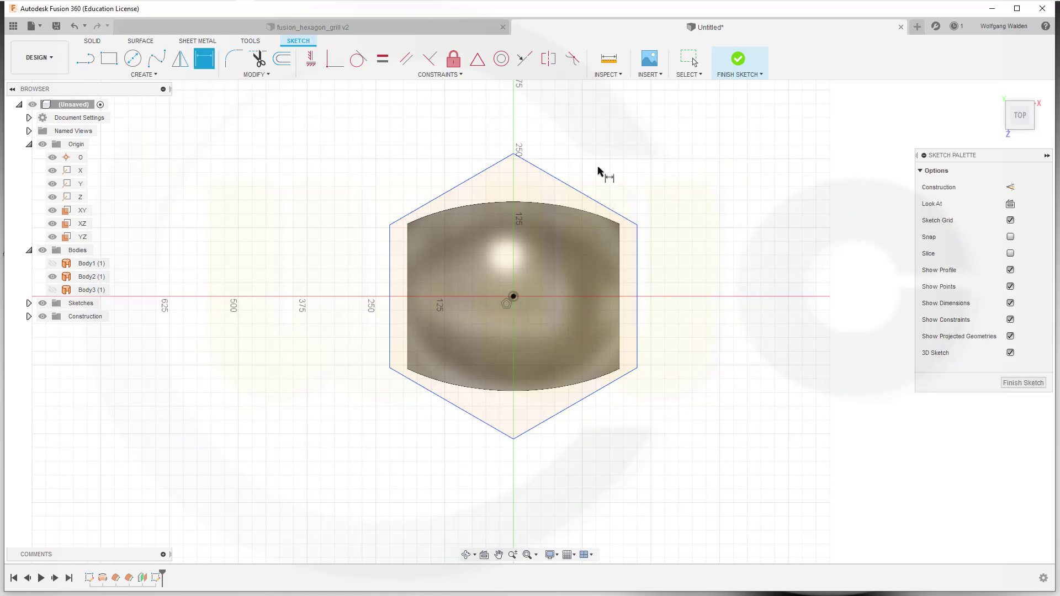
pyautogui.click(639, 257)
pyautogui.click(671, 290)
pyautogui.write('1')
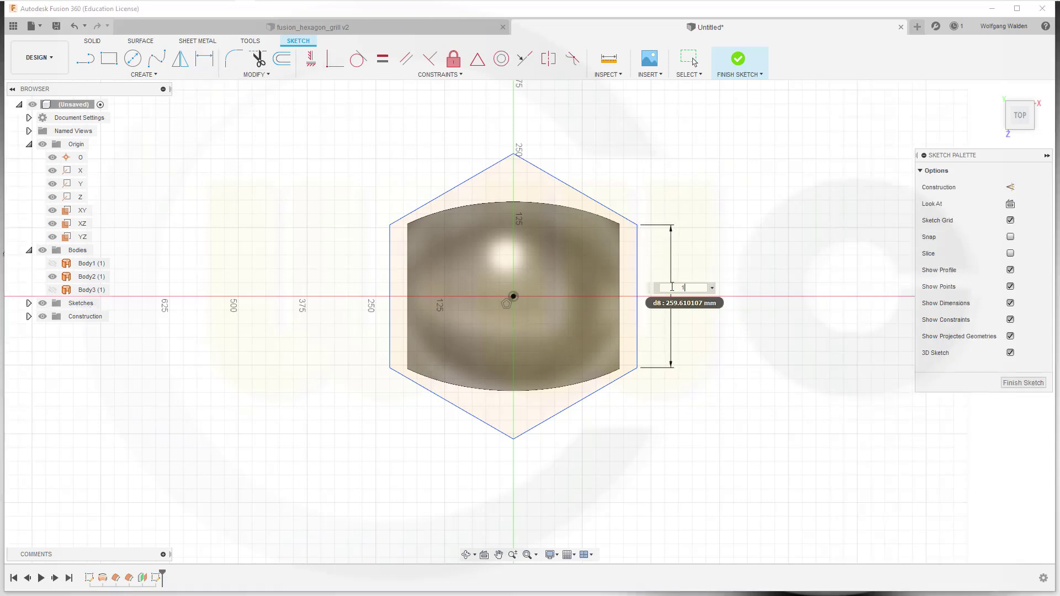
pyautogui.write('0')
pyautogui.press('Return')
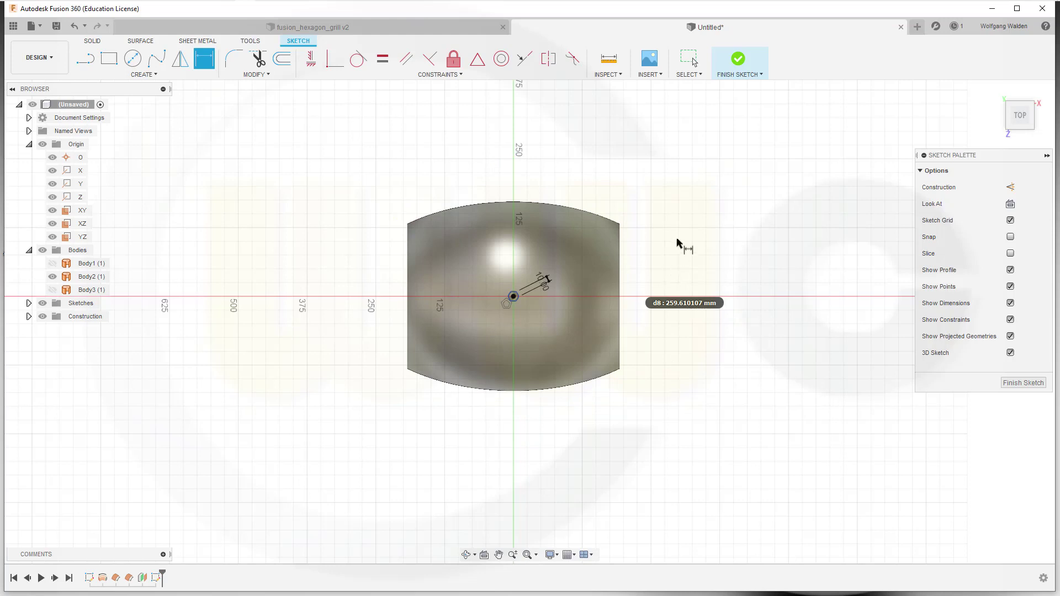
pyautogui.scroll(10, 533, 297)
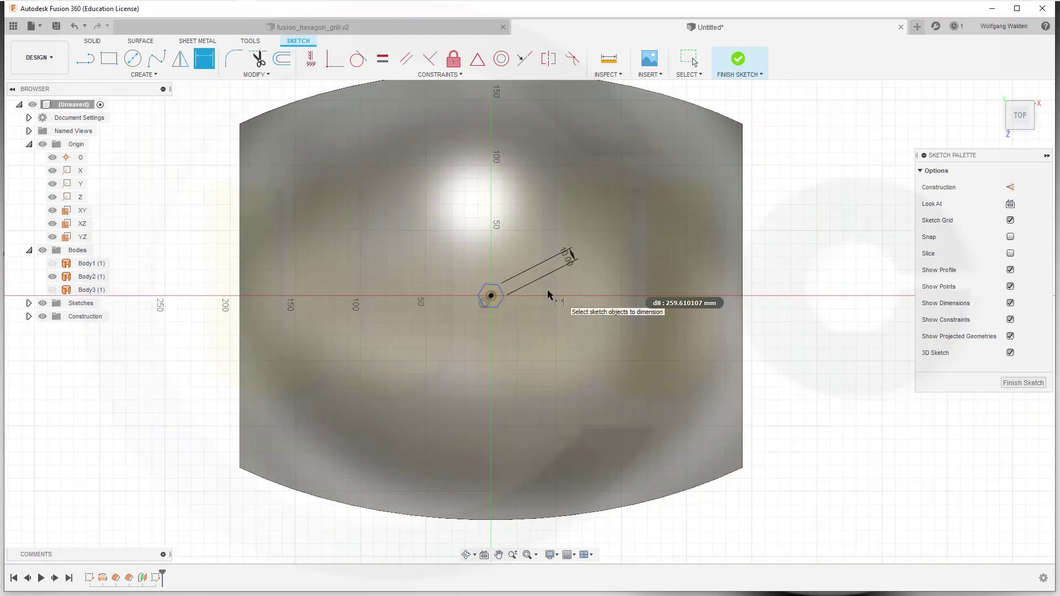
pyautogui.press('Escape')
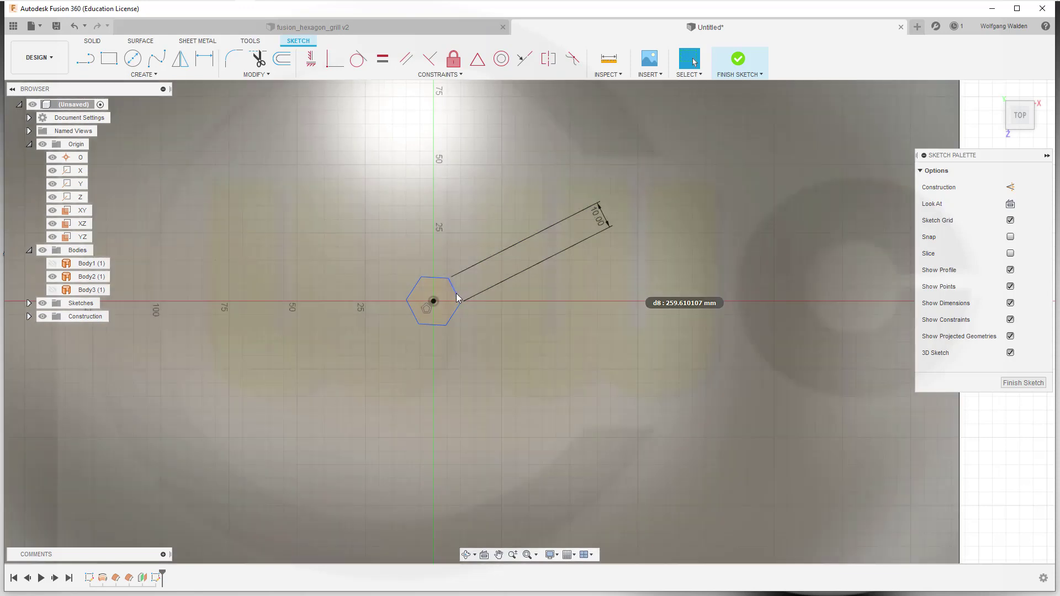
# Make a slanted hexagon edge horizontal and finish the sketch
pyautogui.click(456, 295)
pyautogui.rightClick(456, 295)
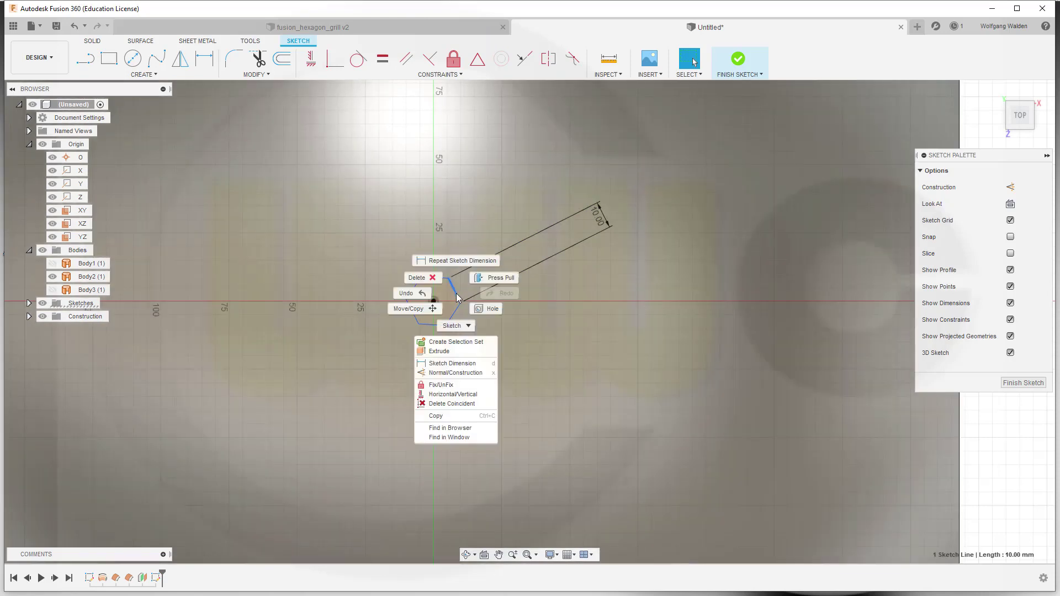
pyautogui.click(443, 396)
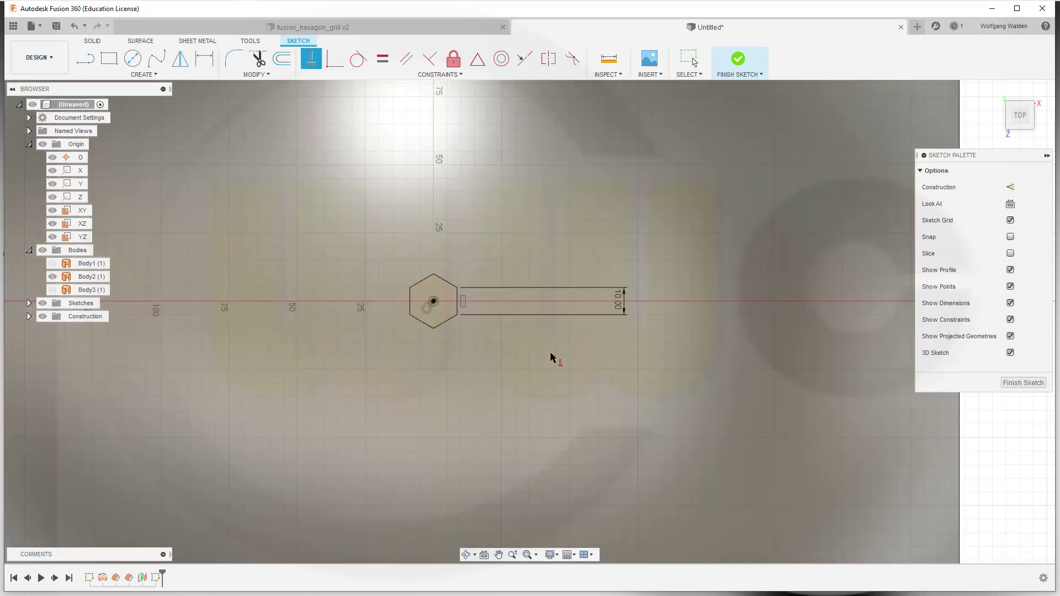
pyautogui.click(1011, 386)
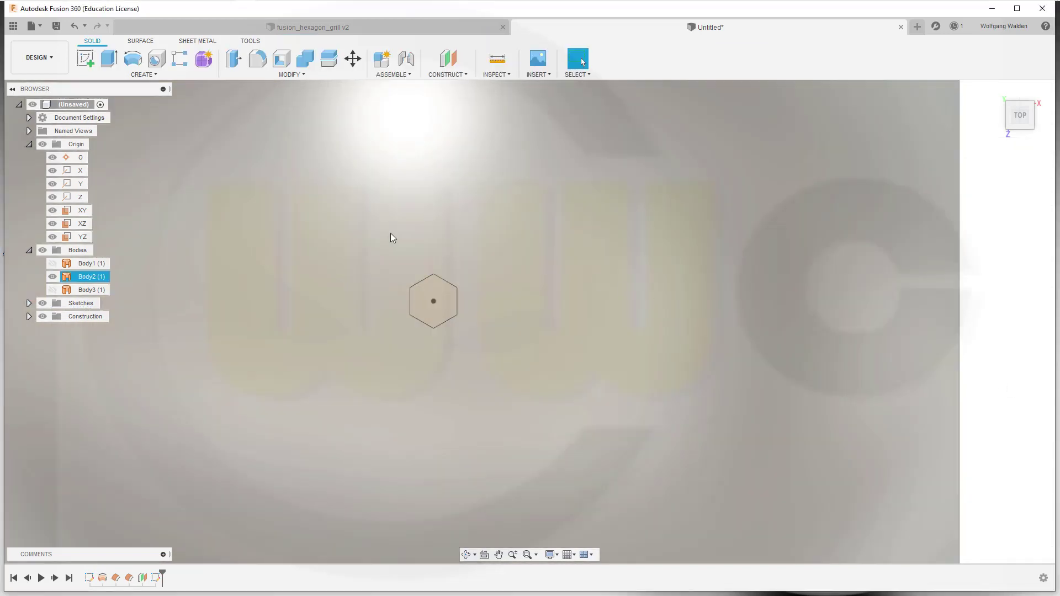
# Clear the Body2 selection and create a sketch on the XZ origin plane
pyautogui.scroll(3, 309, 293)
pyautogui.scroll(-6, 354, 320)
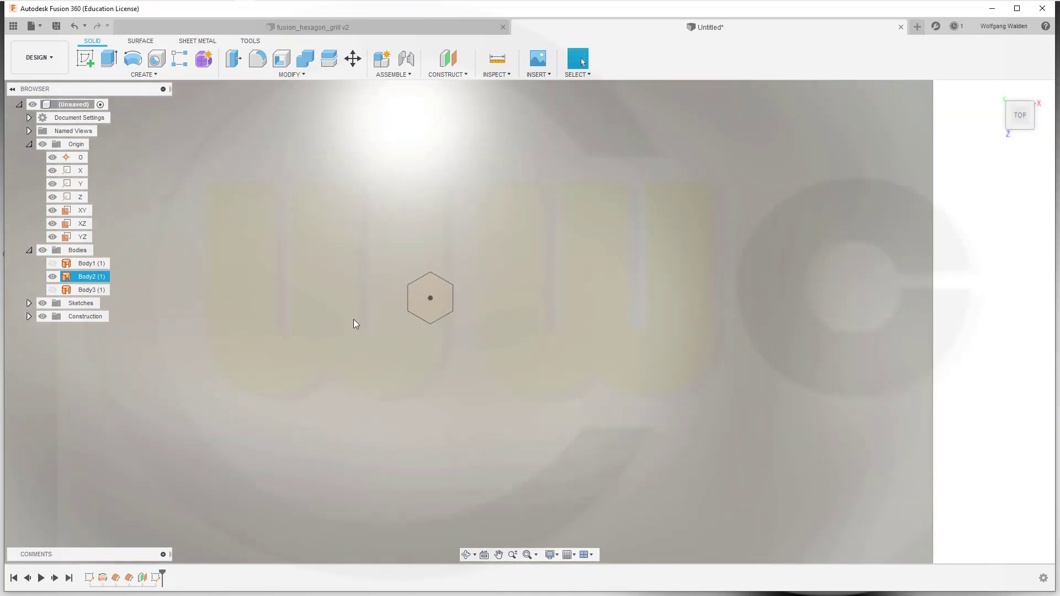
pyautogui.keyDown('shift'); pyautogui.moveTo(335, 346); pyautogui.dragTo(358, 269, button='middle'); pyautogui.keyUp('shift')
pyautogui.scroll(2, 358, 269)
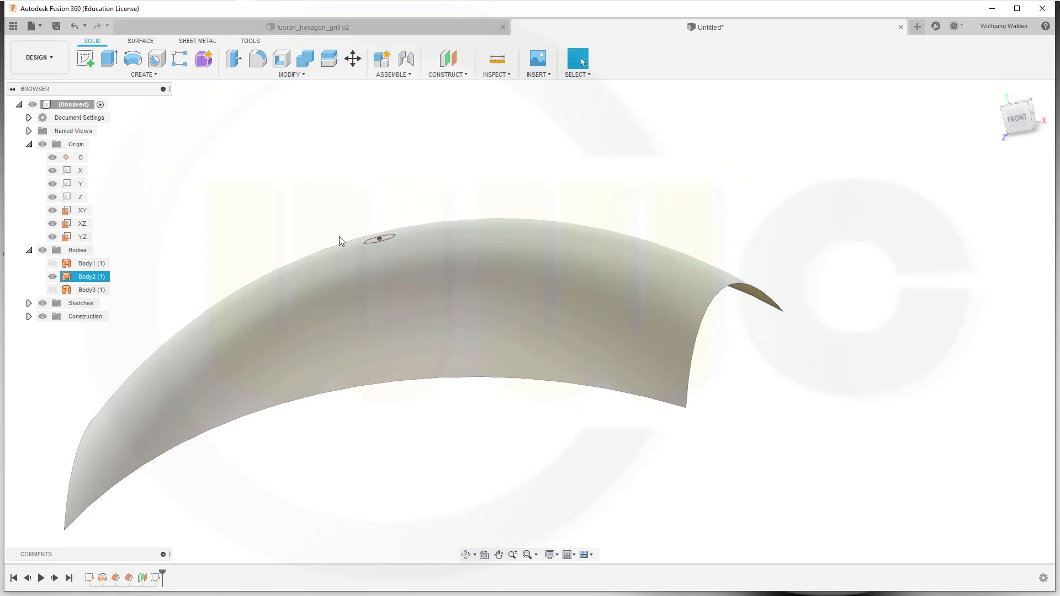
pyautogui.click(214, 175)
pyautogui.click(87, 59)
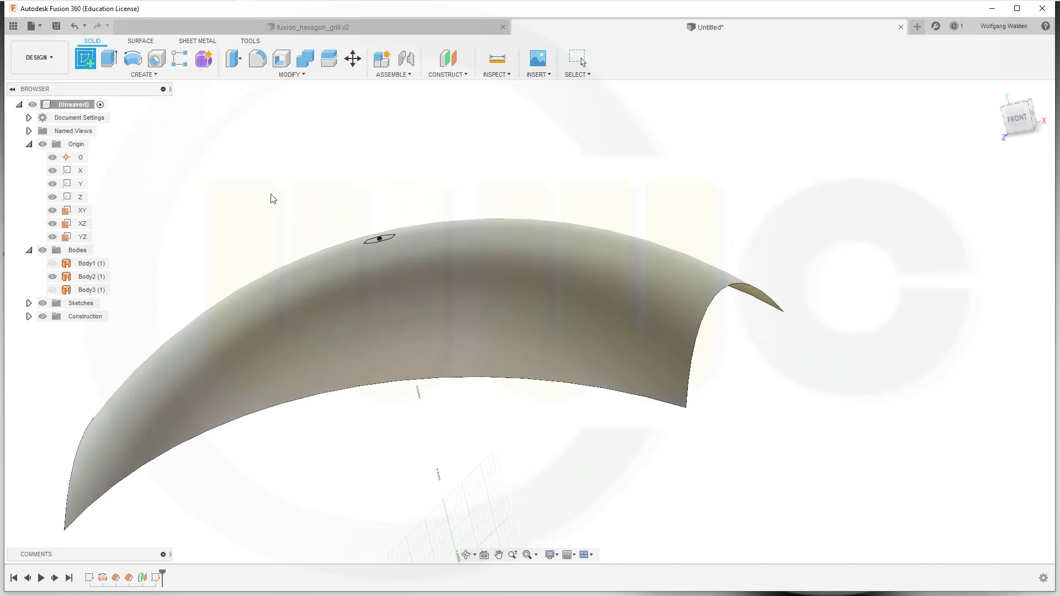
pyautogui.keyDown('shift'); pyautogui.moveTo(359, 417); pyautogui.dragTo(510, 474, button='middle'); pyautogui.keyUp('shift')
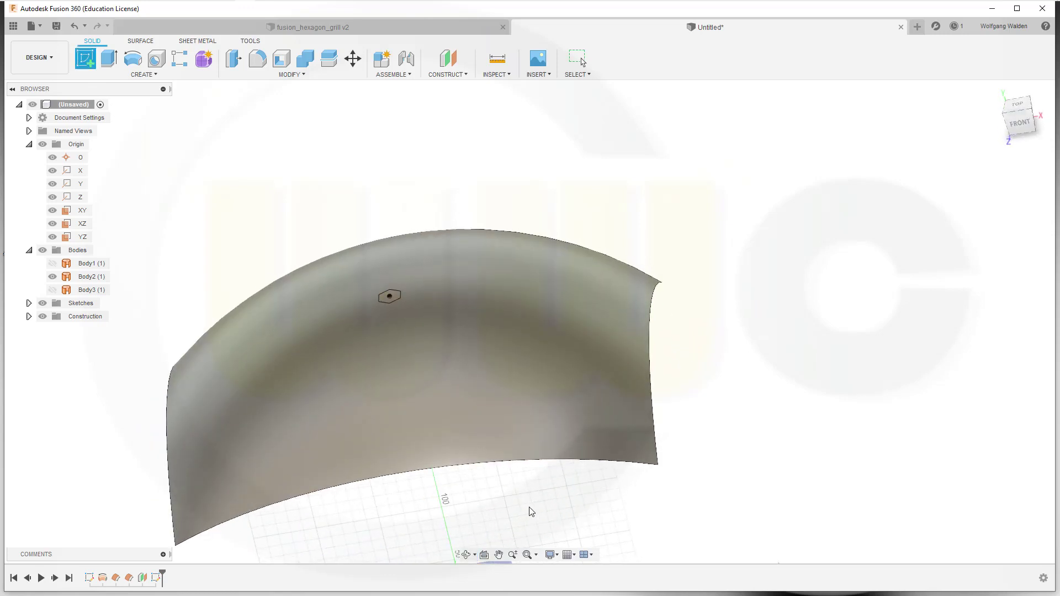
pyautogui.moveTo(531, 509); pyautogui.dragTo(541, 338, button='middle')
pyautogui.click(486, 439)
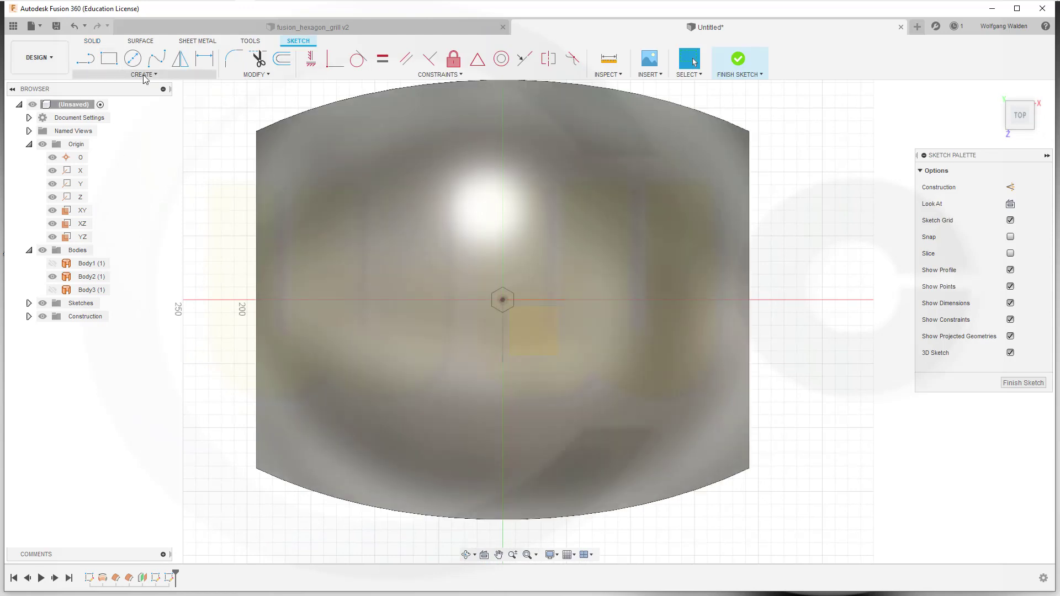
# Start Project To Surface with the curved surface as the target face
pyautogui.click(156, 76)
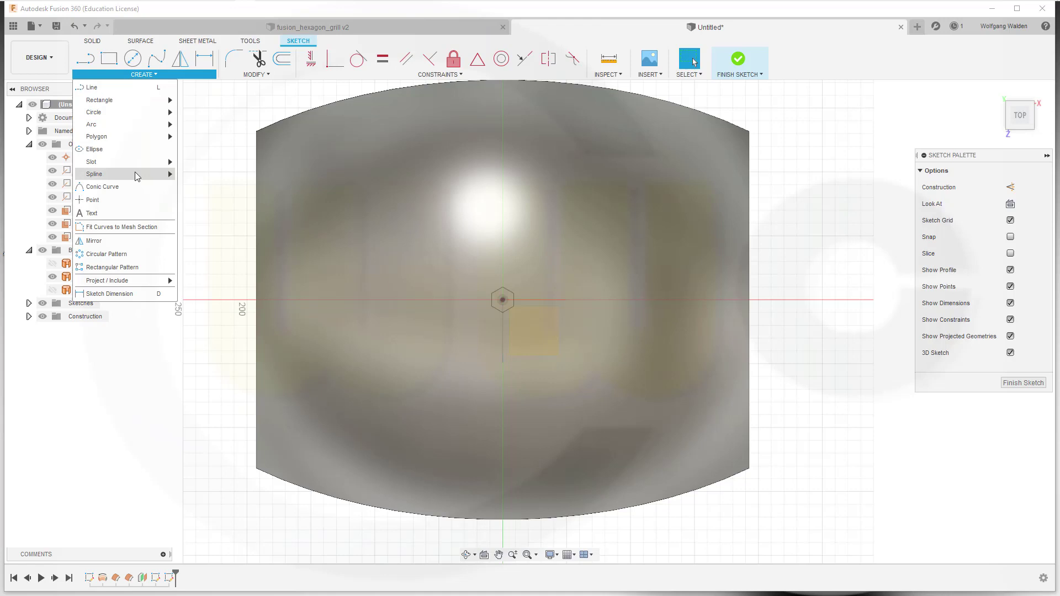
pyautogui.moveTo(136, 176)
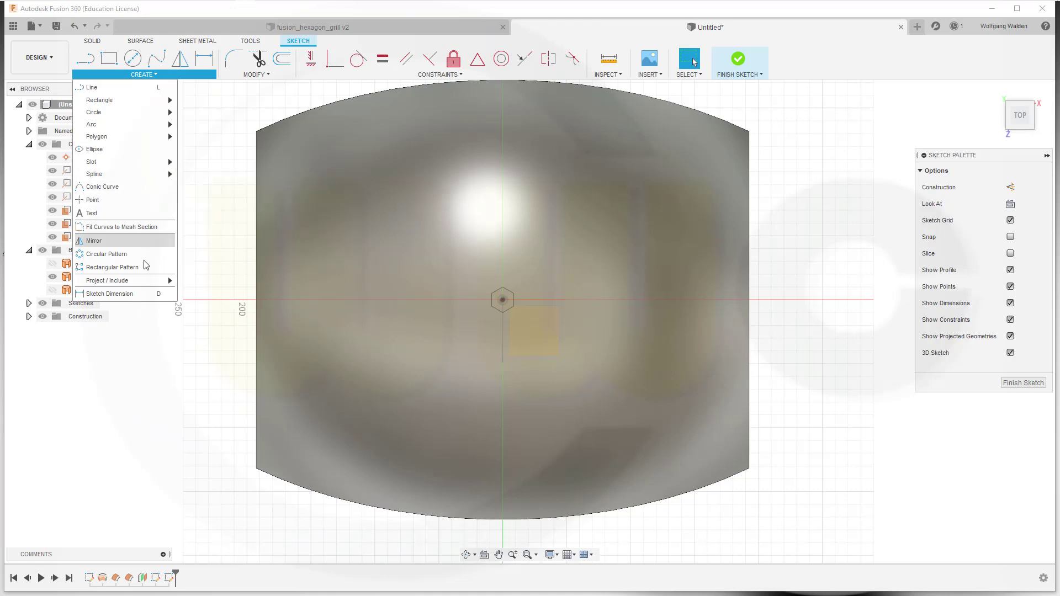
pyautogui.moveTo(148, 282)
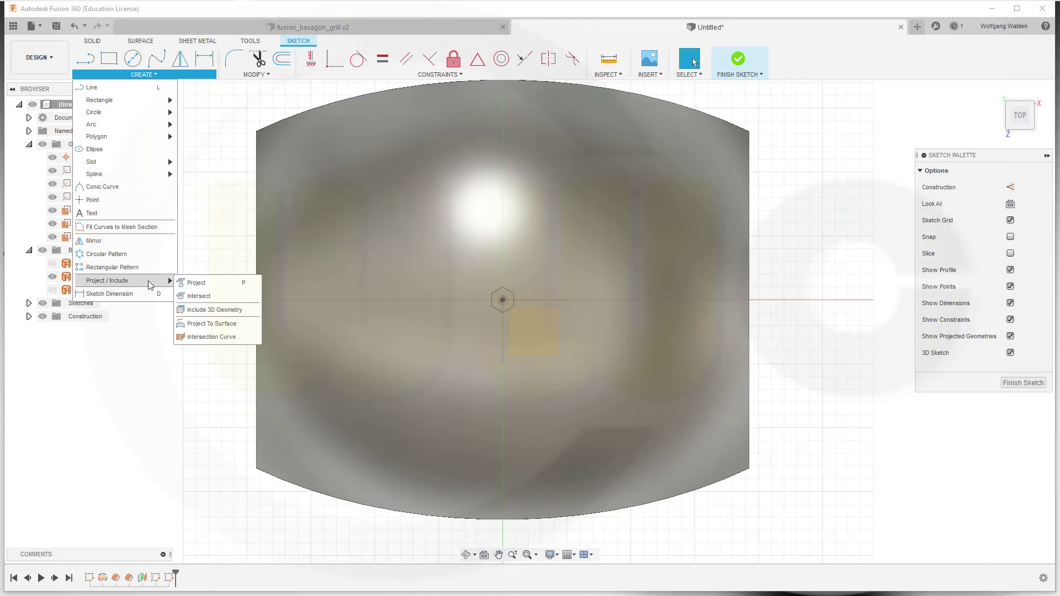
pyautogui.click(212, 323)
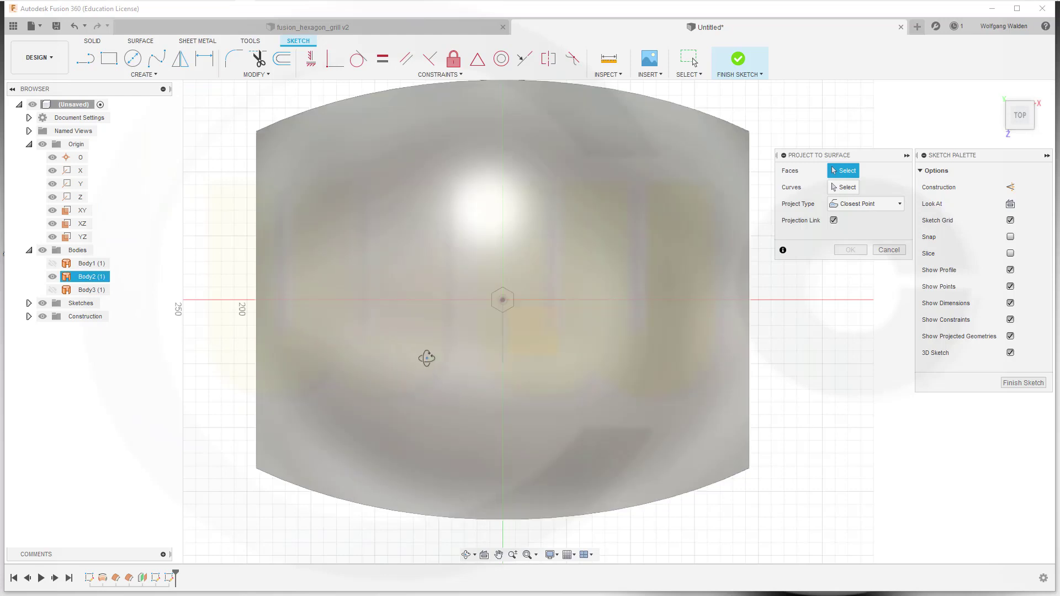
pyautogui.keyDown('shift'); pyautogui.moveTo(426, 359); pyautogui.dragTo(373, 207, button='middle'); pyautogui.keyUp('shift')
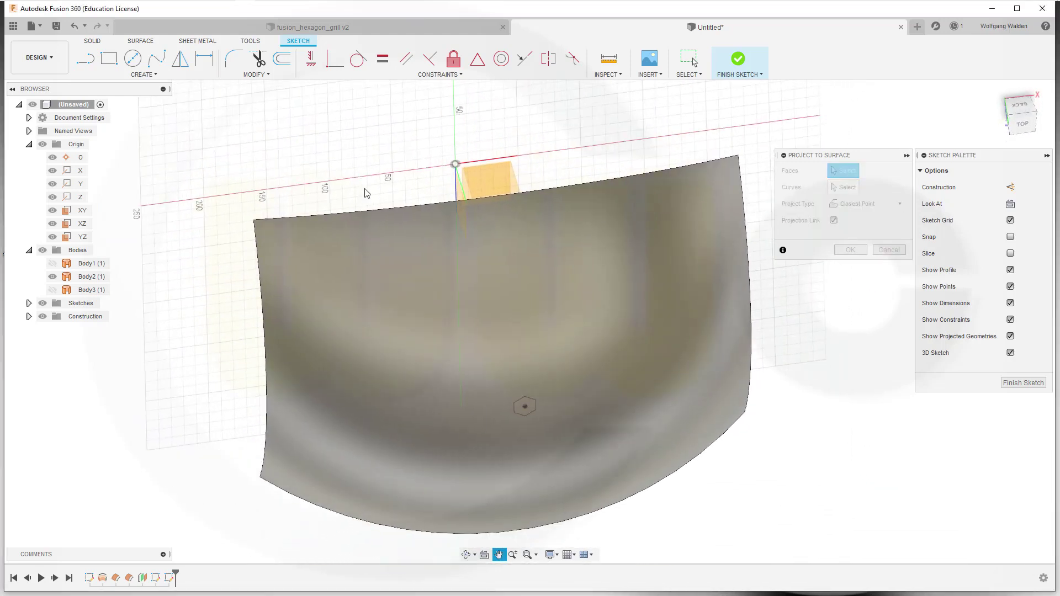
pyautogui.click(452, 309)
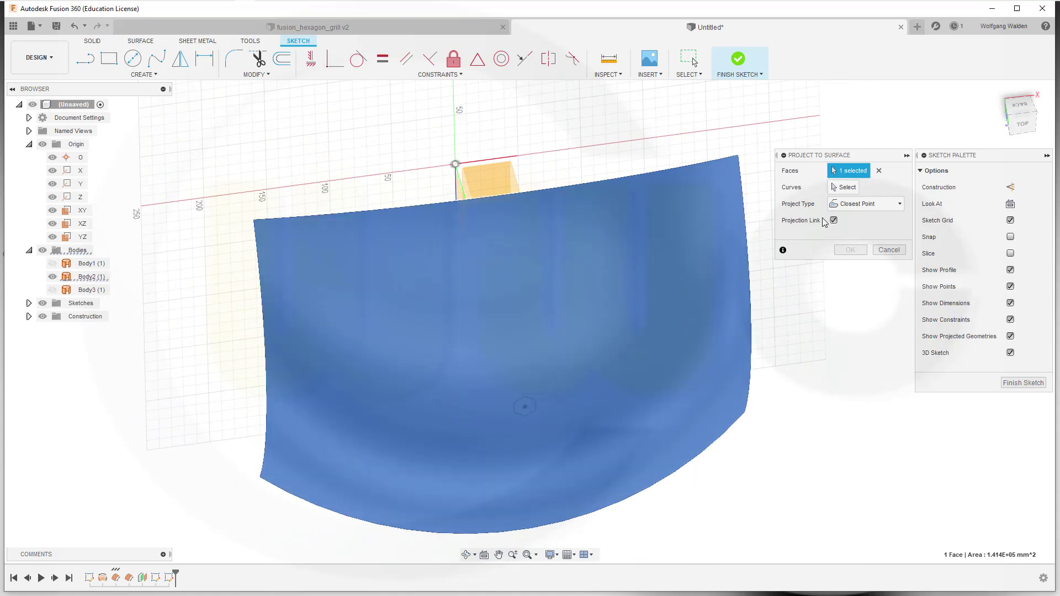
pyautogui.scroll(5, 552, 427)
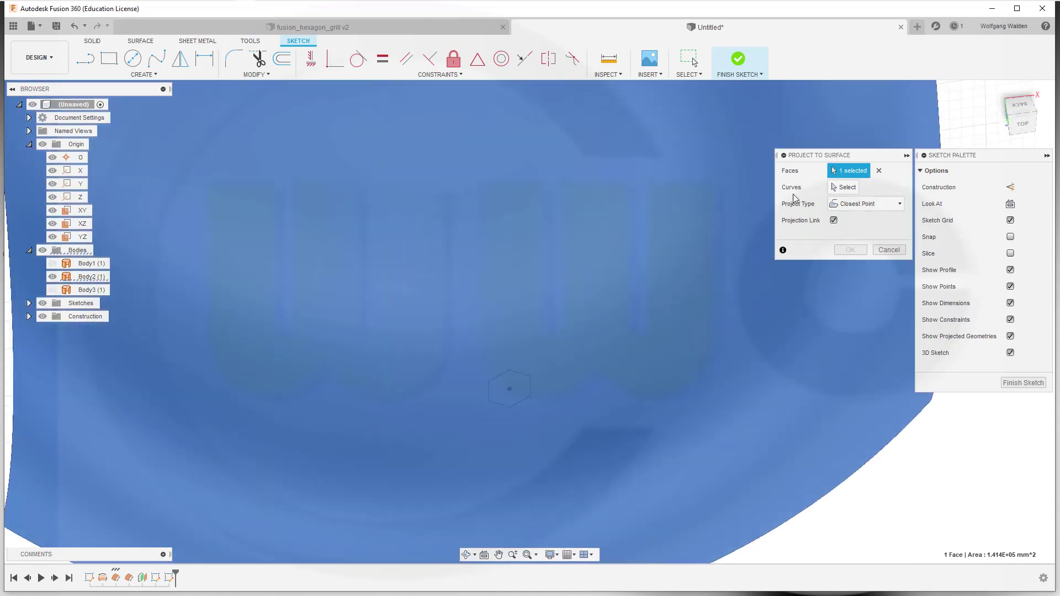
pyautogui.click(841, 188)
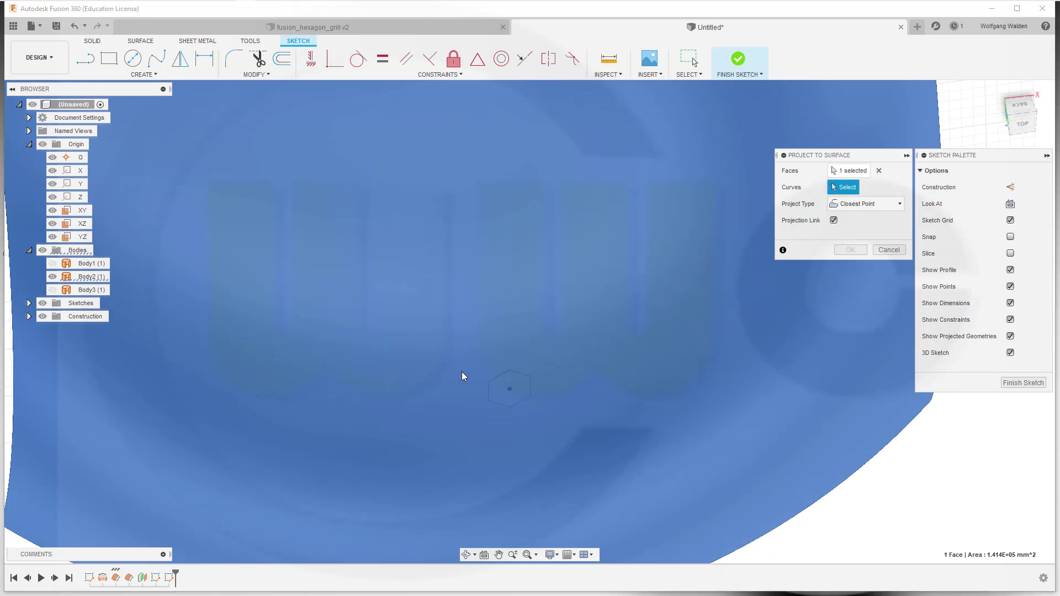
# Project all six hexagon edges onto the surface and finish the sketch as Sketch3
pyautogui.moveTo(464, 378)
pyautogui.keyDown('shift'); pyautogui.mouseDown(button='middle')
pyautogui.moveTo(464, 327)
pyautogui.moveTo(482, 346)
pyautogui.moveTo(504, 424)
pyautogui.moveTo(473, 286)
pyautogui.moveTo(538, 460)
pyautogui.moveTo(525, 381)
pyautogui.moveTo(549, 365)
pyautogui.mouseUp(button='middle'); pyautogui.keyUp('shift')
pyautogui.scroll(-3, 540, 312)
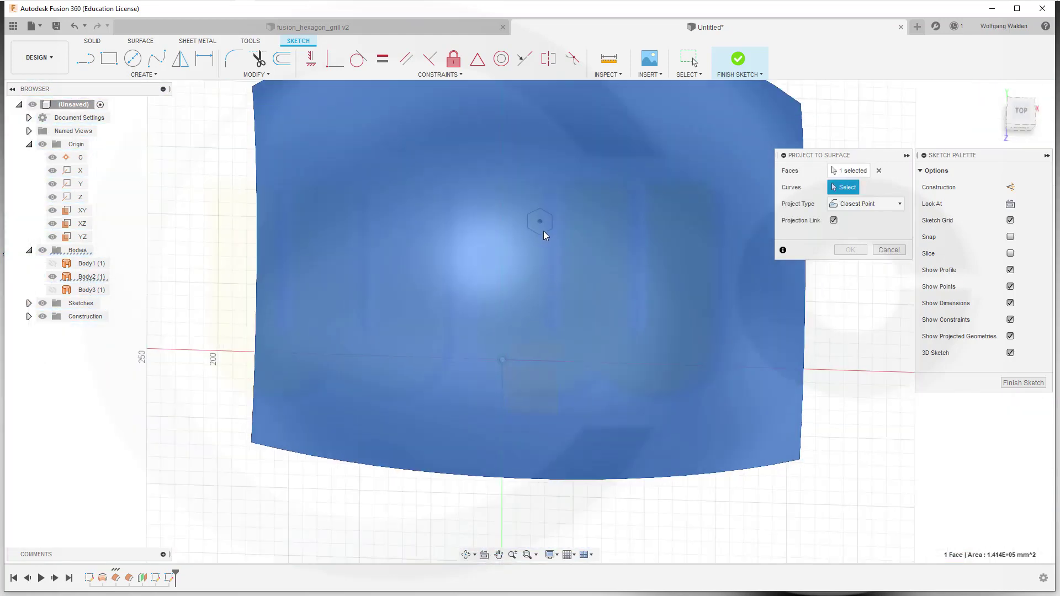
pyautogui.scroll(3, 547, 238)
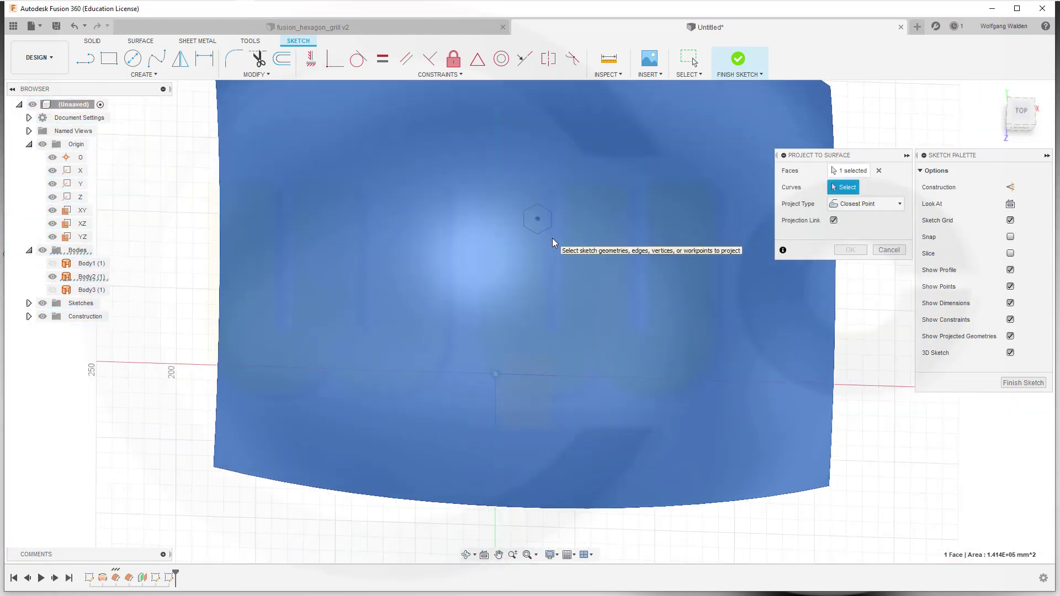
pyautogui.scroll(2, 547, 235)
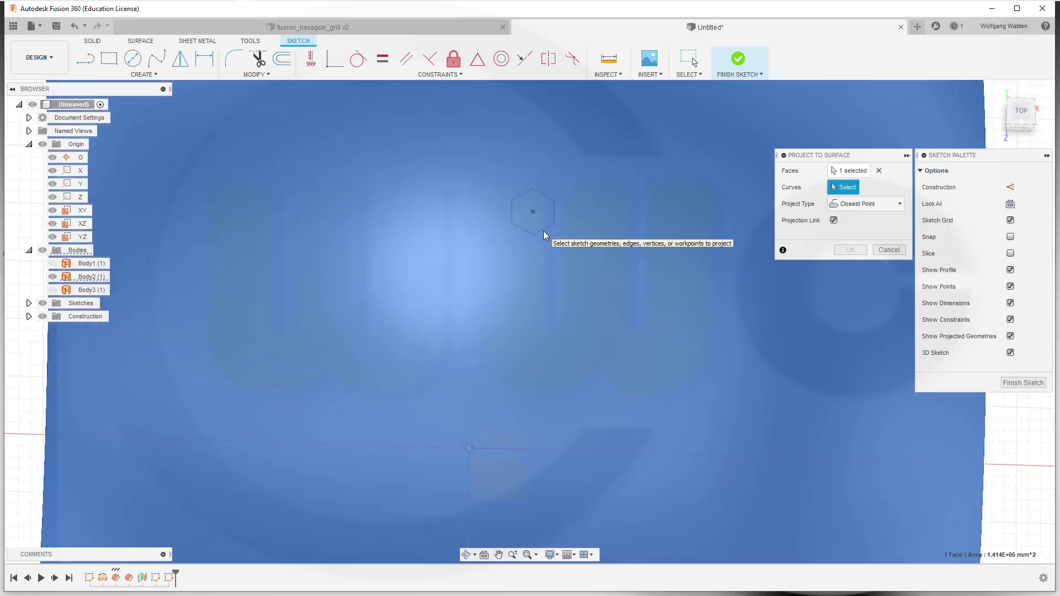
pyautogui.click(542, 235)
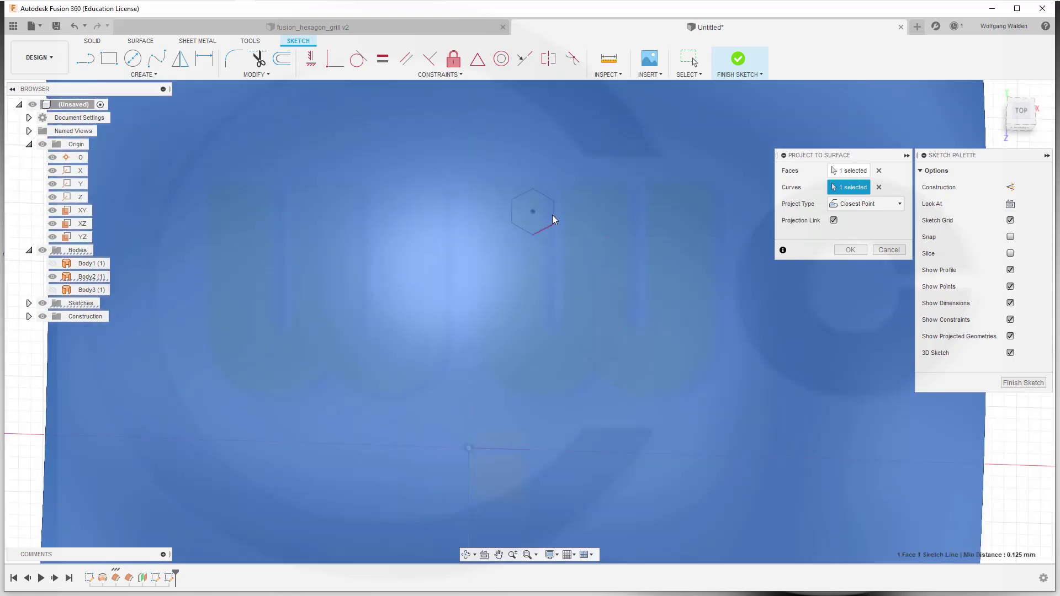
pyautogui.click(554, 217)
pyautogui.click(544, 195)
pyautogui.click(520, 196)
pyautogui.click(513, 214)
pyautogui.click(522, 230)
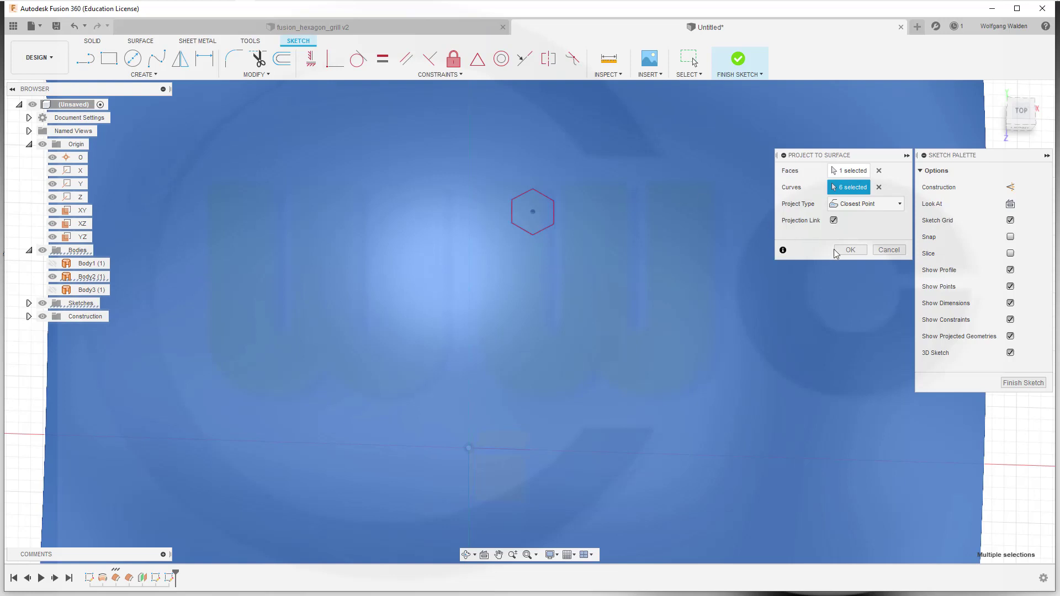
pyautogui.click(853, 253)
pyautogui.scroll(-3, 419, 327)
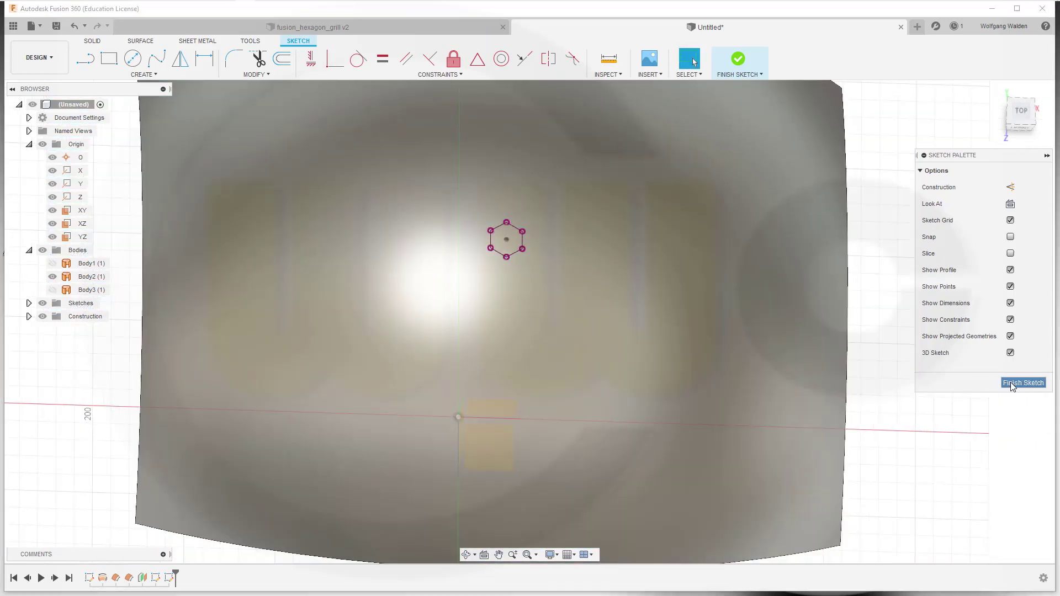
pyautogui.click(1013, 385)
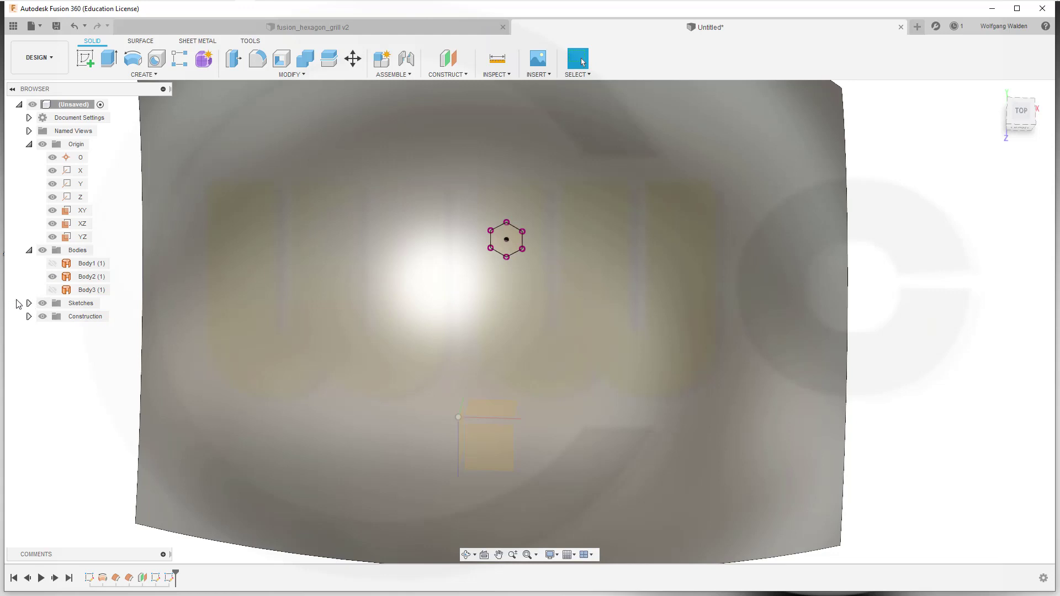
pyautogui.click(29, 303)
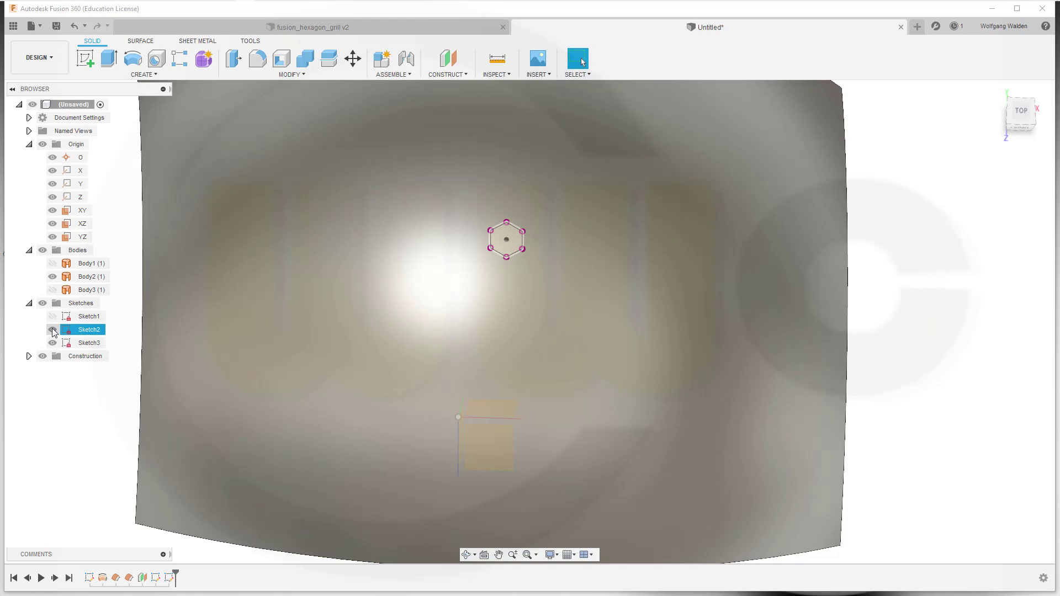
# Start a surface Trim using the hexagon sketch edges as the trimming tool
pyautogui.click(91, 277)
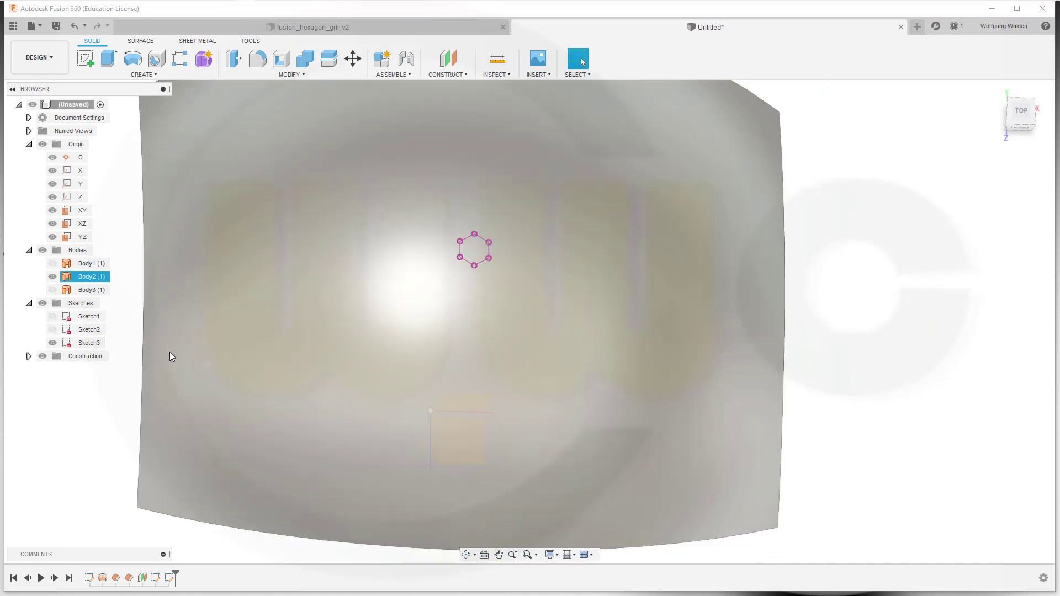
pyautogui.scroll(-5, 285, 369)
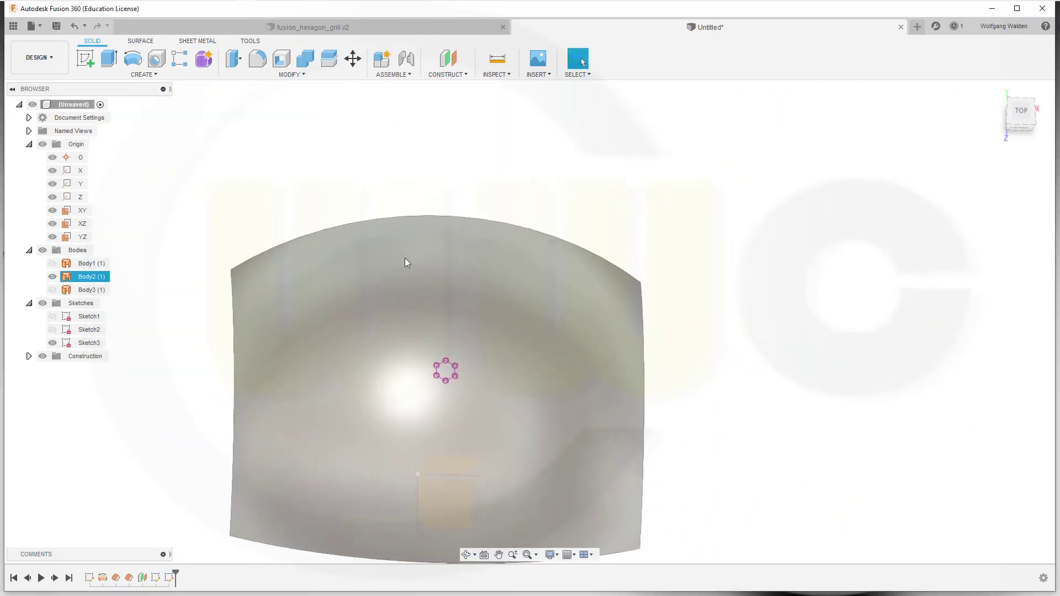
pyautogui.click(343, 155)
pyautogui.moveTo(343, 156)
pyautogui.mouseDown(button='middle')
pyautogui.moveTo(261, 165)
pyautogui.moveTo(420, 135)
pyautogui.moveTo(341, 152)
pyautogui.mouseUp(button='middle')
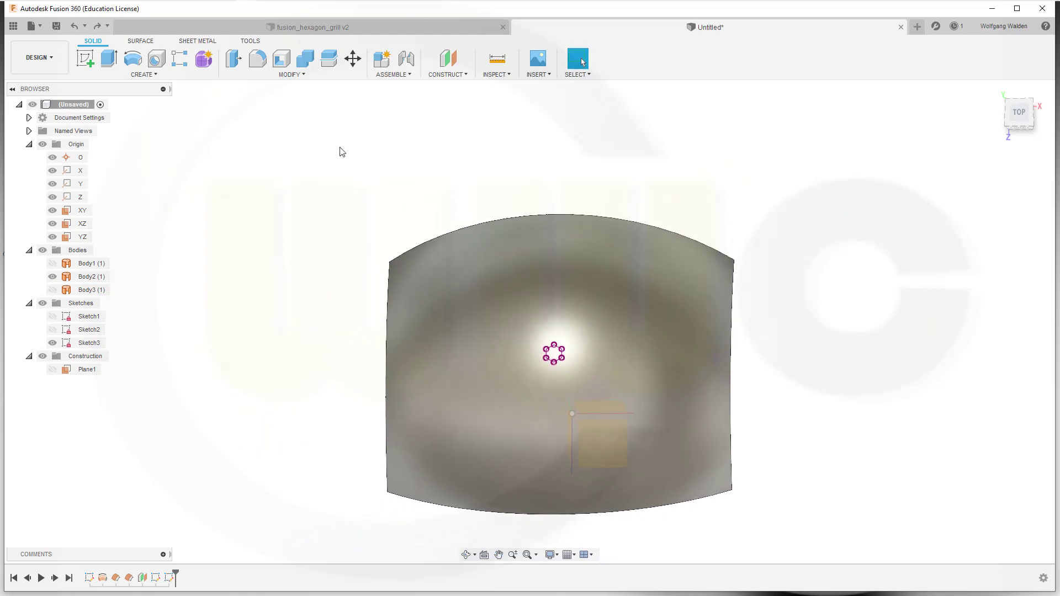
pyautogui.click(141, 41)
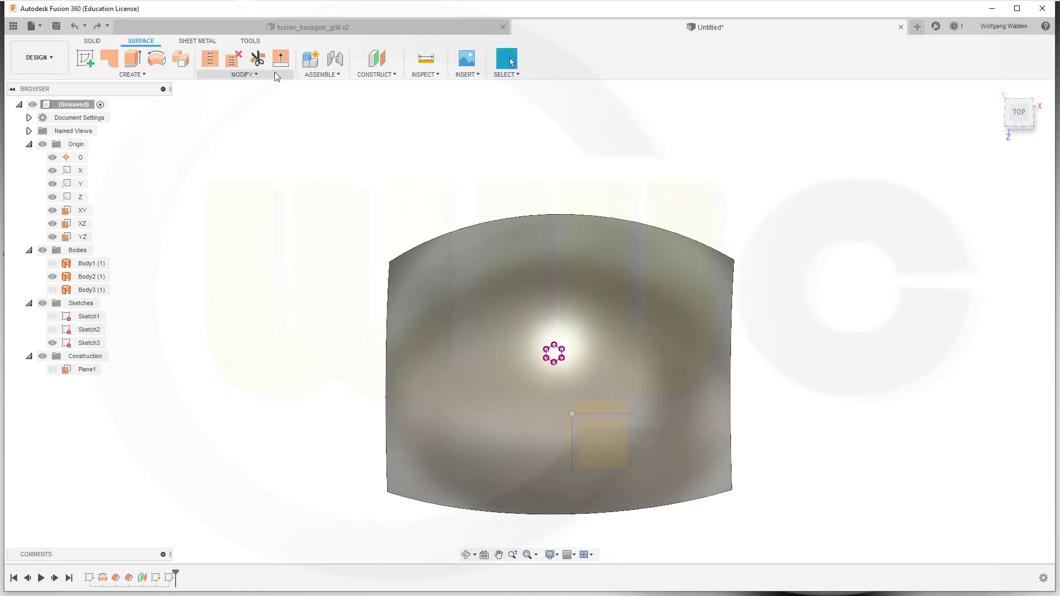
pyautogui.click(257, 59)
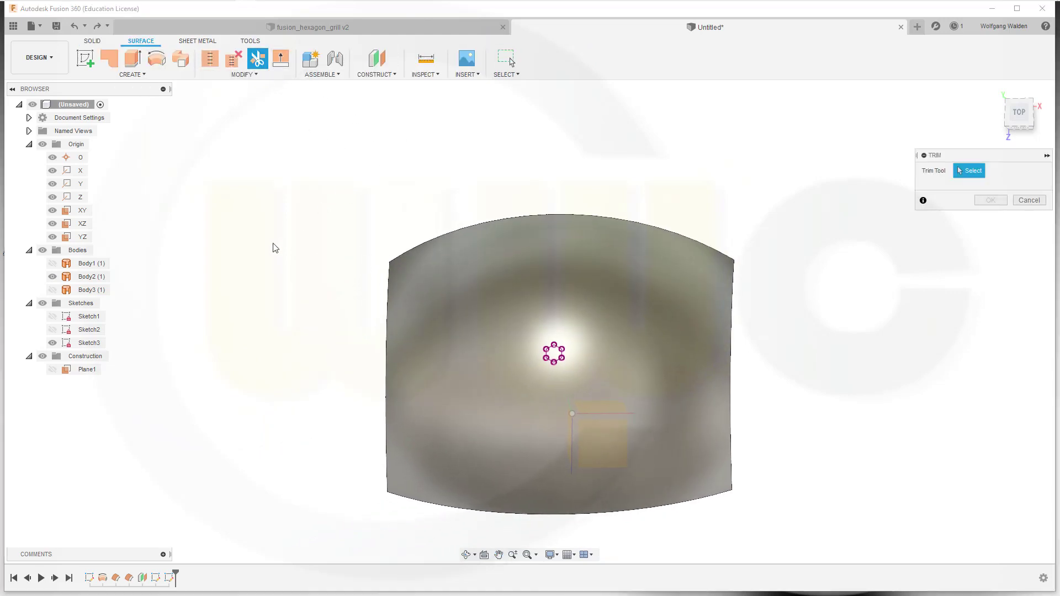
pyautogui.click(53, 278)
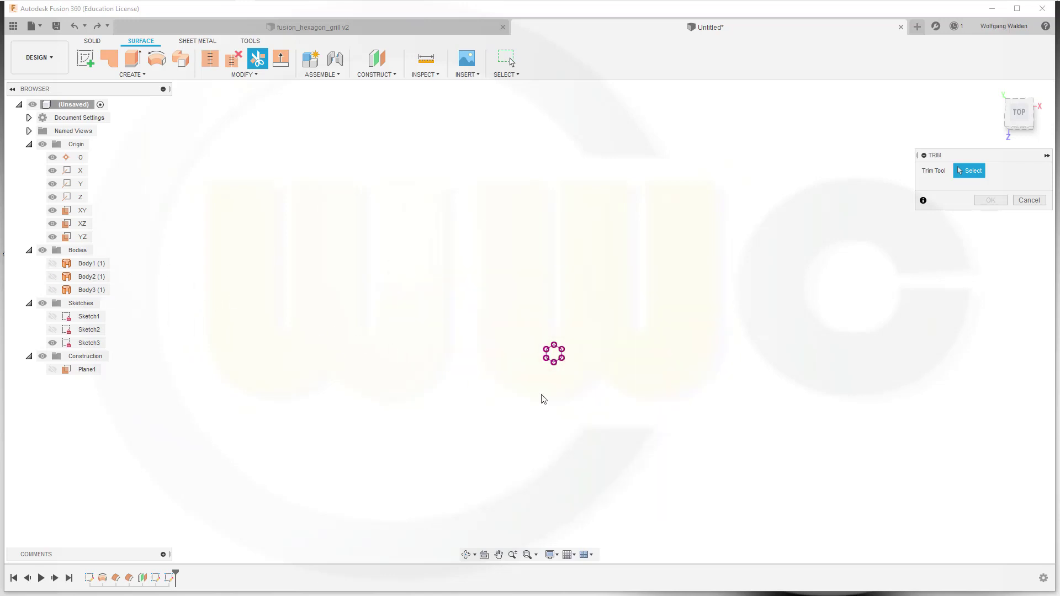
pyautogui.scroll(3, 553, 381)
pyautogui.scroll(1, 538, 381)
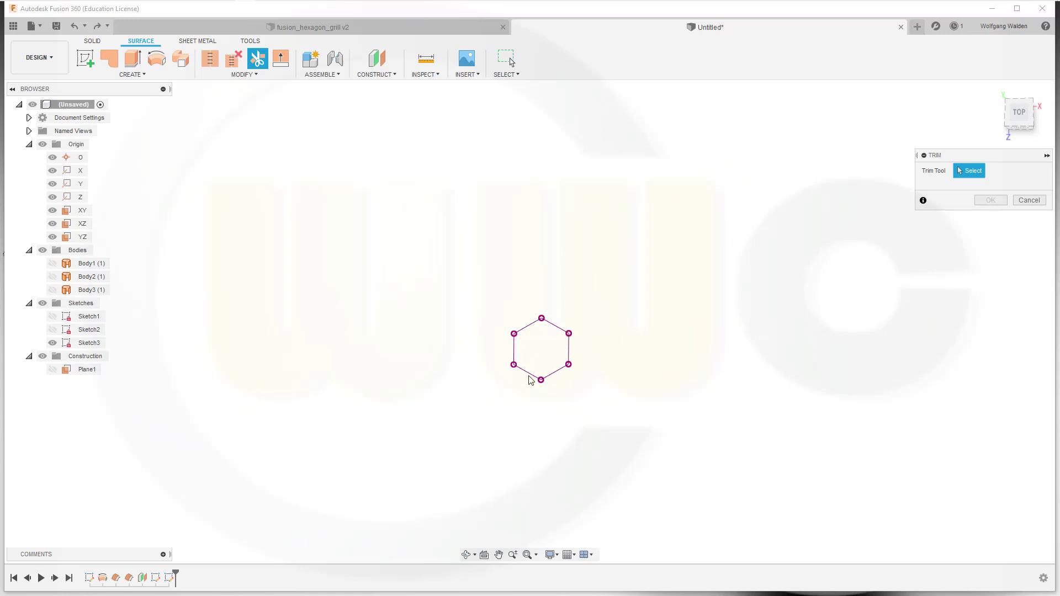
pyautogui.click(528, 375)
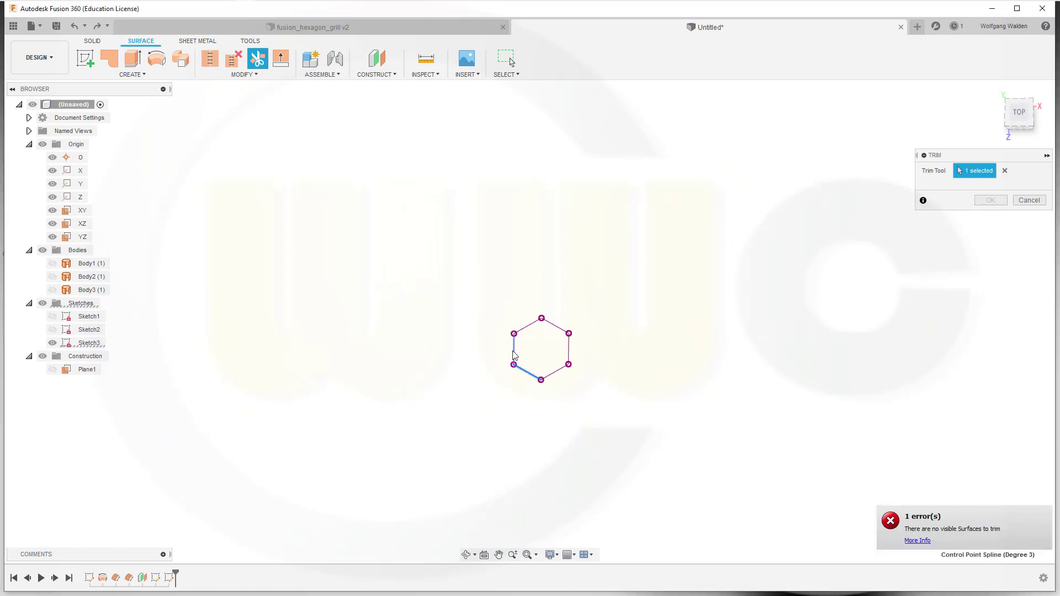
pyautogui.click(529, 332)
pyautogui.click(570, 346)
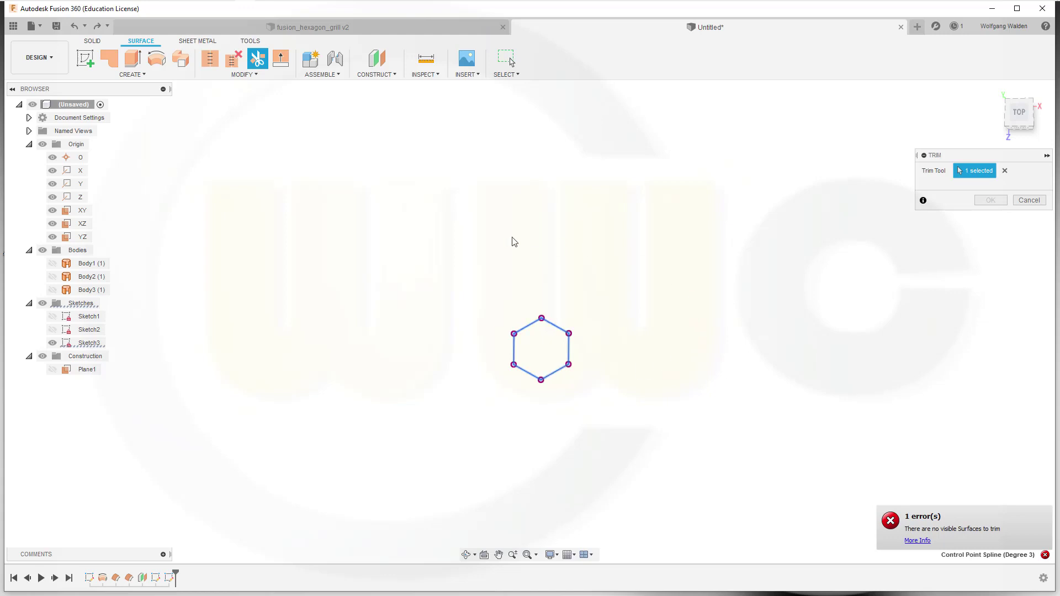
# Remove the Body2 region outside the hexagon, leaving a hexagonal surface patch
pyautogui.click(53, 277)
pyautogui.click(87, 276)
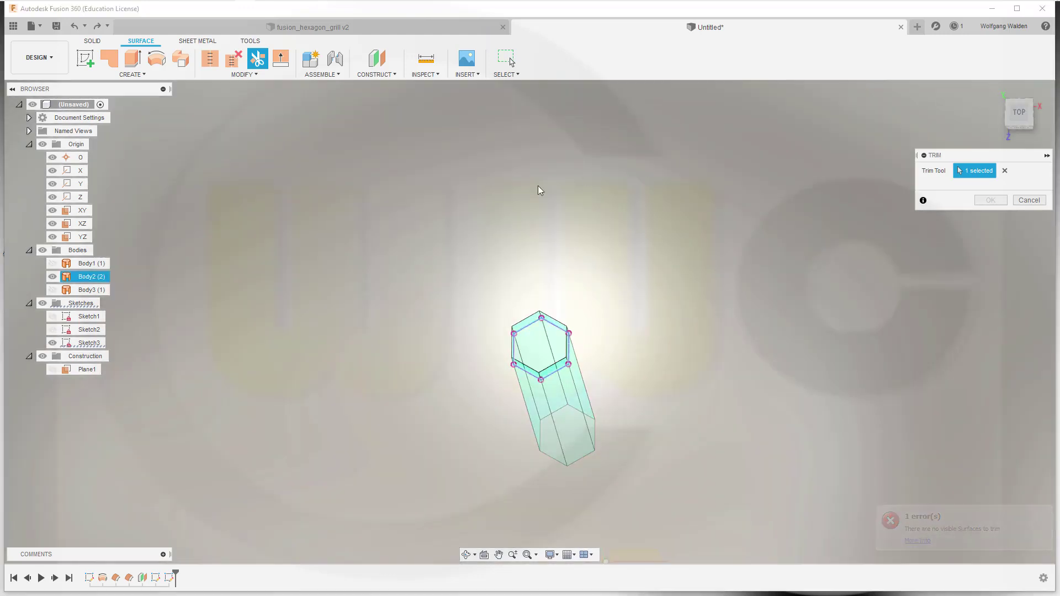
pyautogui.click(350, 234)
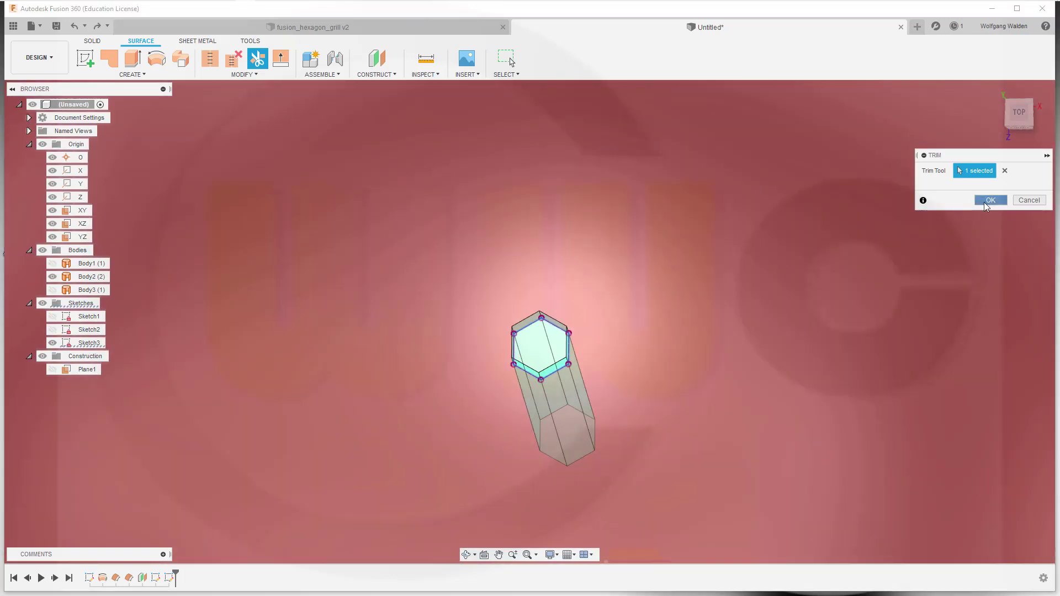
pyautogui.click(985, 203)
pyautogui.keyDown('shift'); pyautogui.moveTo(604, 331); pyautogui.dragTo(639, 348, button='middle'); pyautogui.keyUp('shift')
# Thicken the hexagon face by 1 mm with Symmetric direction into new solid Body4
pyautogui.scroll(-1, 640, 348)
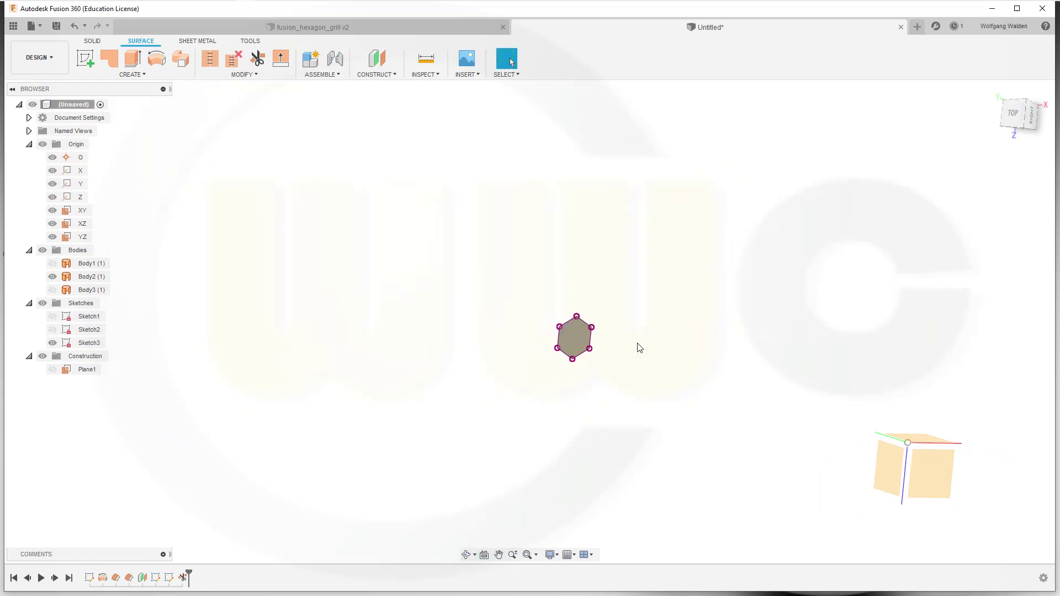
pyautogui.scroll(-1, 608, 405)
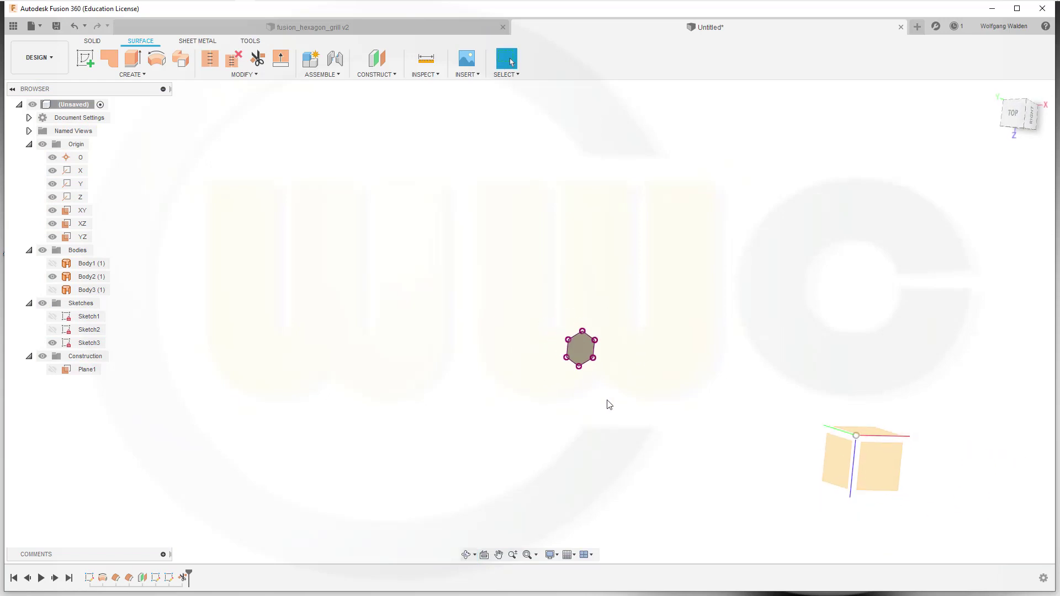
pyautogui.scroll(2, 610, 415)
pyautogui.moveTo(544, 395); pyautogui.dragTo(511, 417, button='middle')
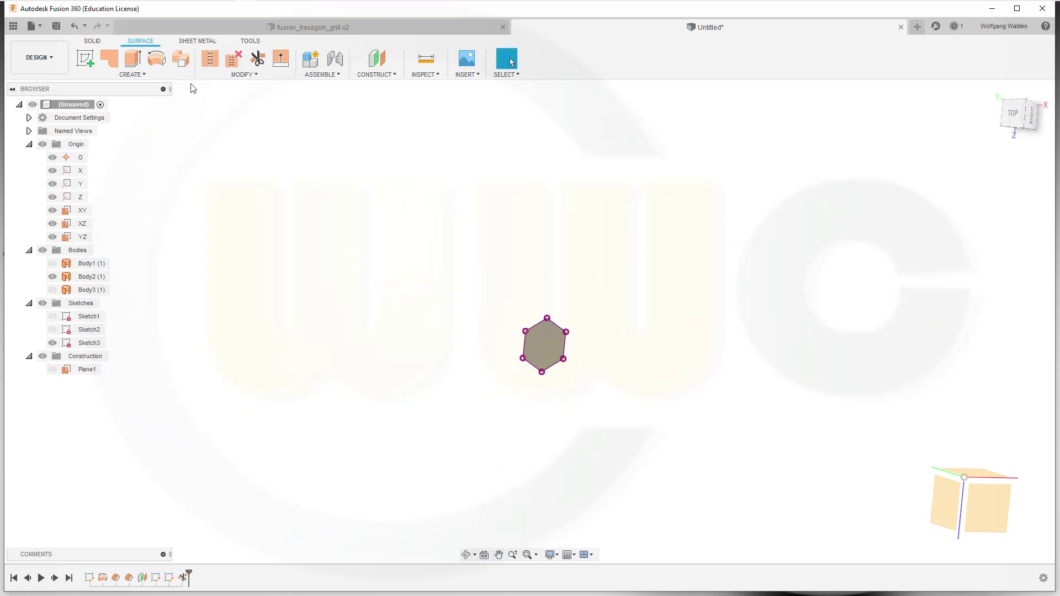
pyautogui.click(142, 75)
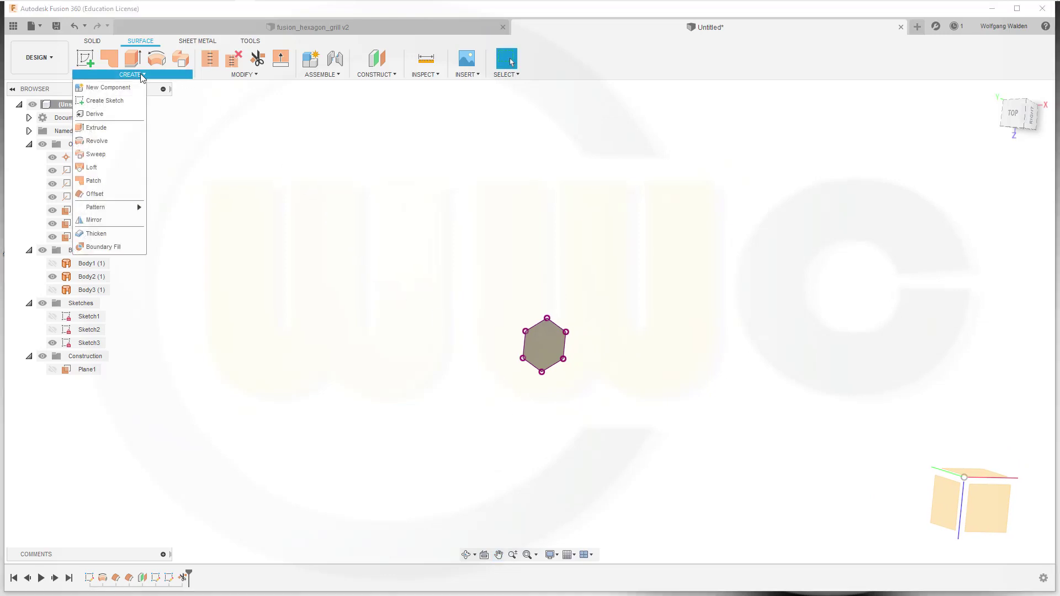
pyautogui.click(116, 233)
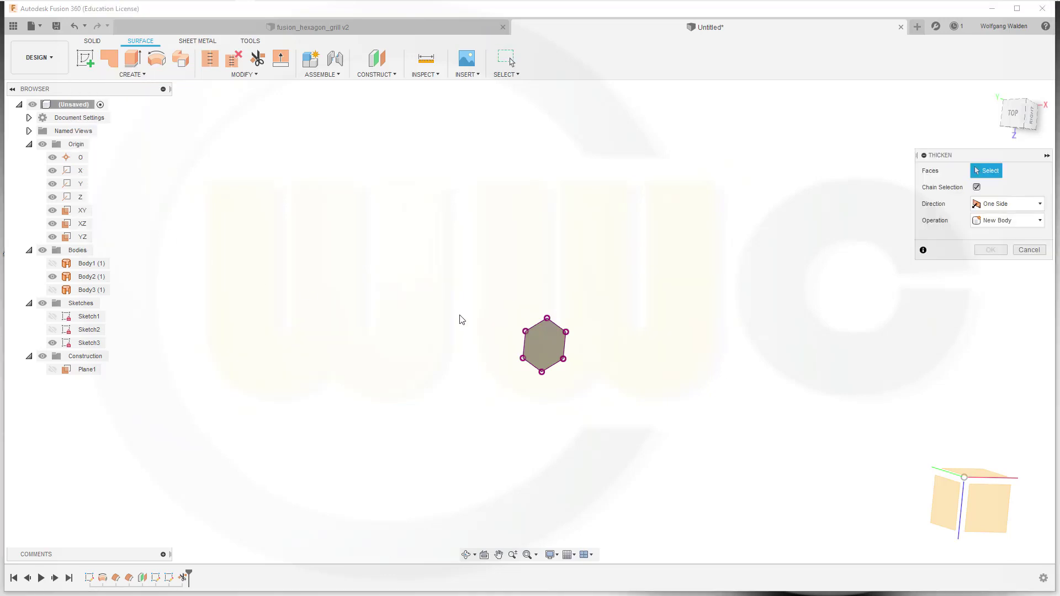
pyautogui.moveTo(583, 356)
pyautogui.keyDown('shift'); pyautogui.mouseDown(button='middle')
pyautogui.moveTo(525, 329)
pyautogui.moveTo(582, 343)
pyautogui.mouseUp(button='middle'); pyautogui.keyUp('shift')
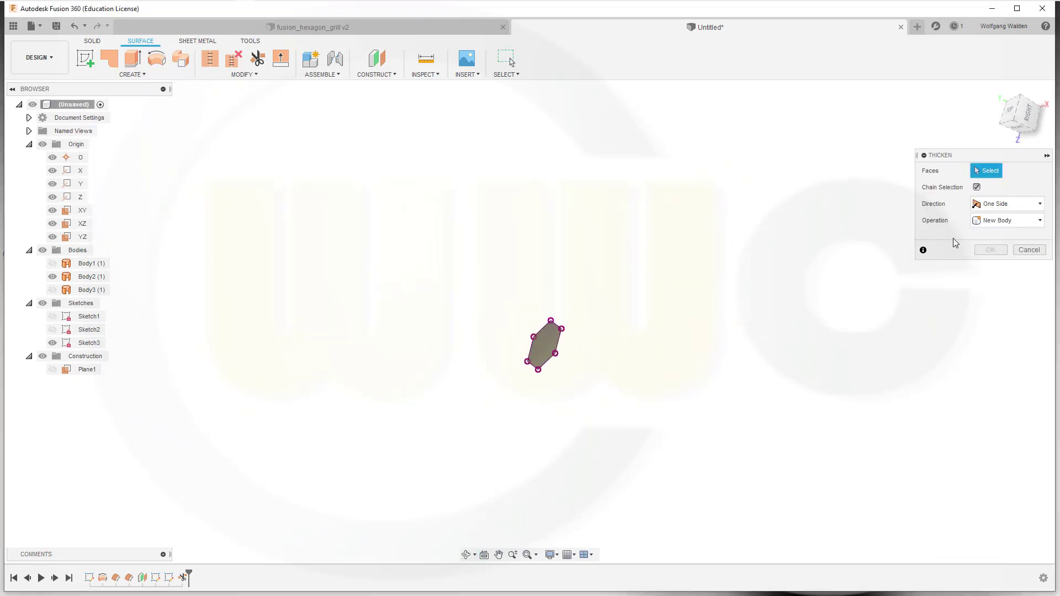
pyautogui.click(1040, 206)
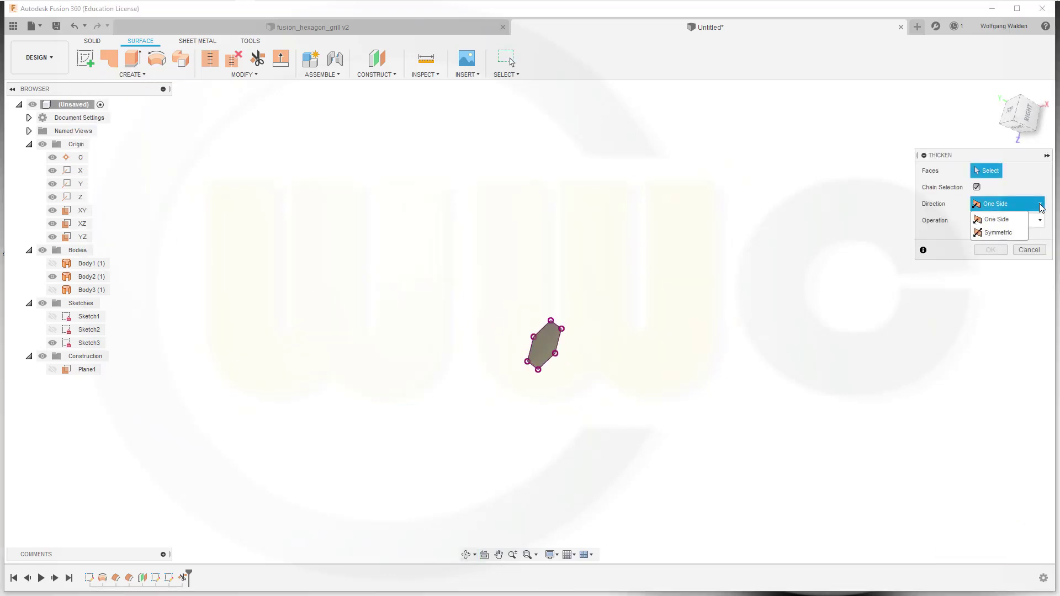
pyautogui.click(992, 234)
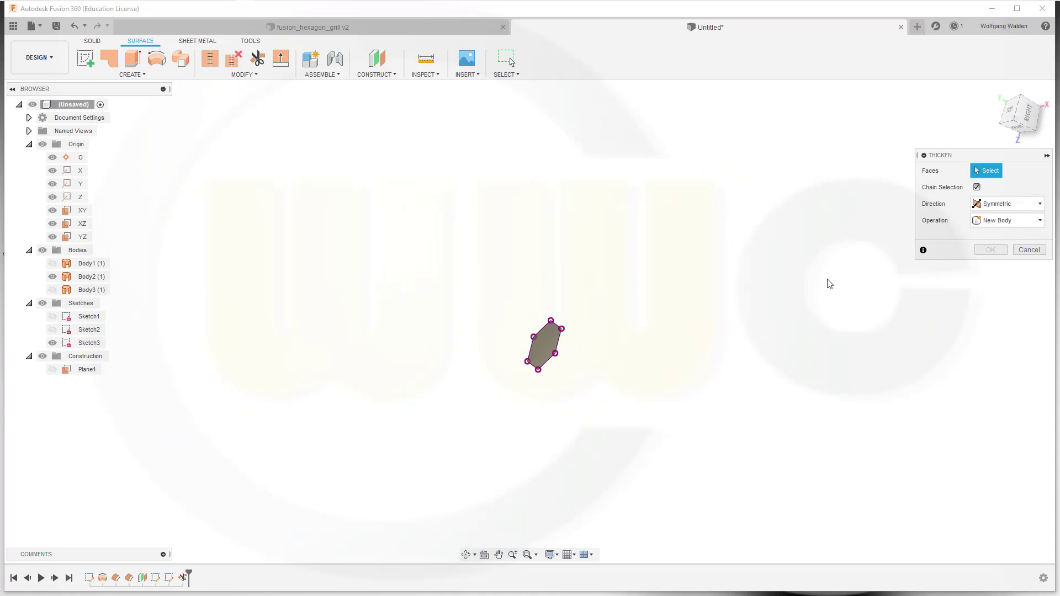
pyautogui.click(545, 346)
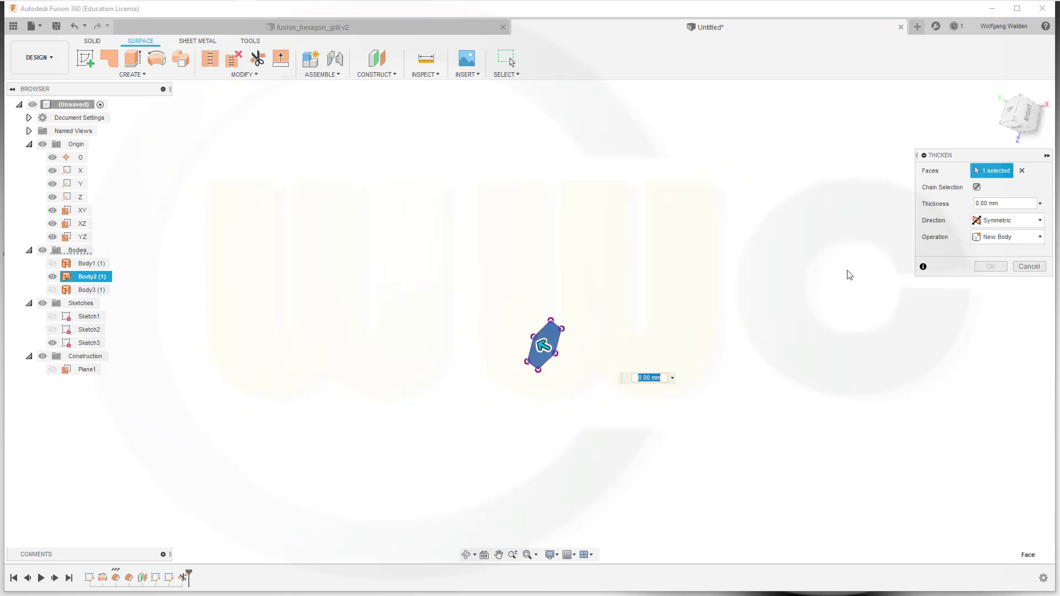
pyautogui.write('1')
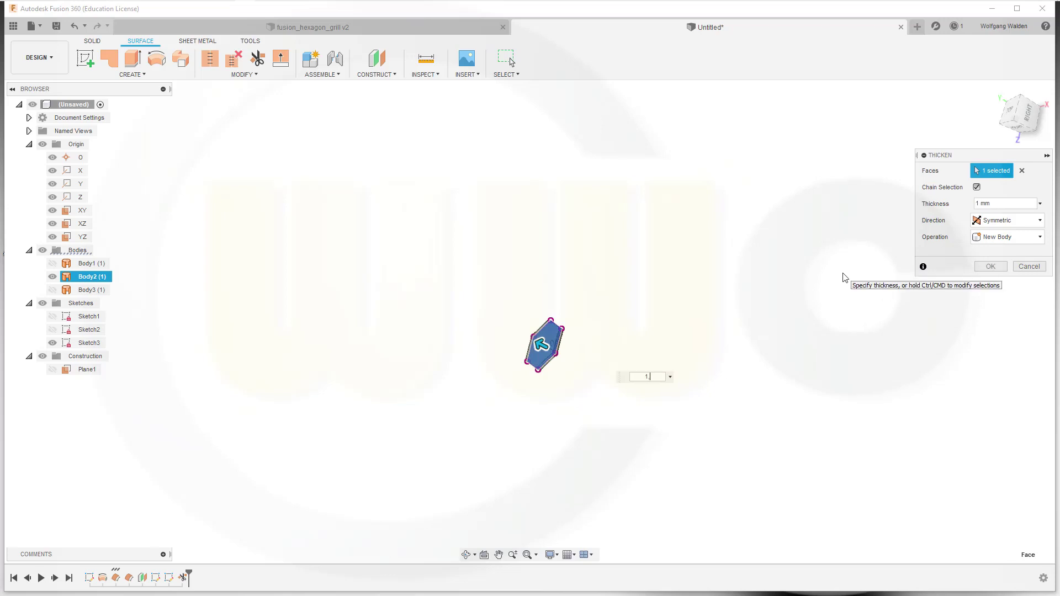
pyautogui.write(',')
pyautogui.click(991, 267)
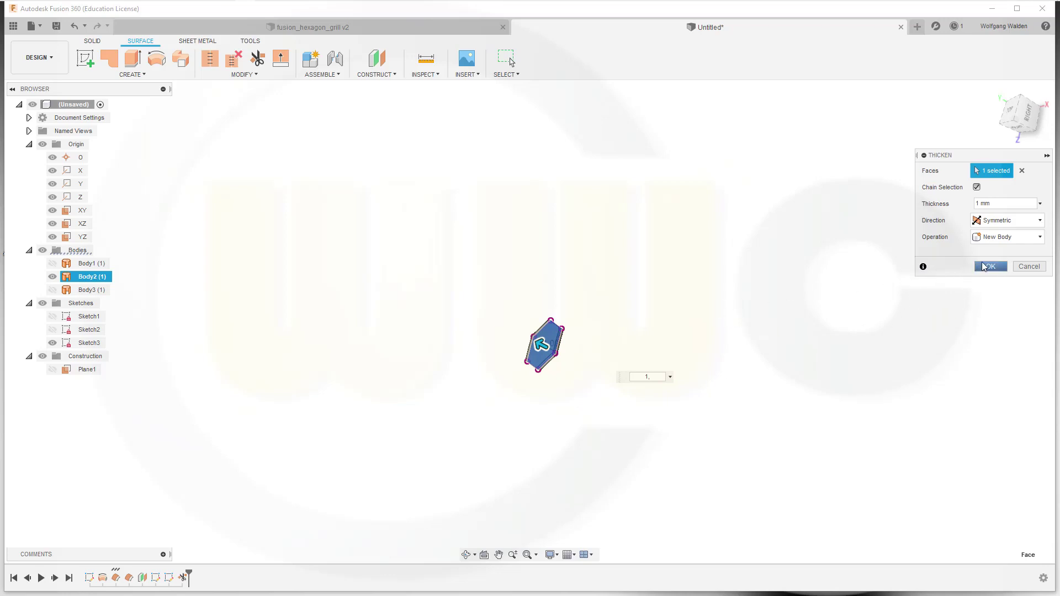
pyautogui.click(984, 267)
# Measure the new hexagon body's edge thickness, which reads 2.00 mm
pyautogui.scroll(3, 609, 328)
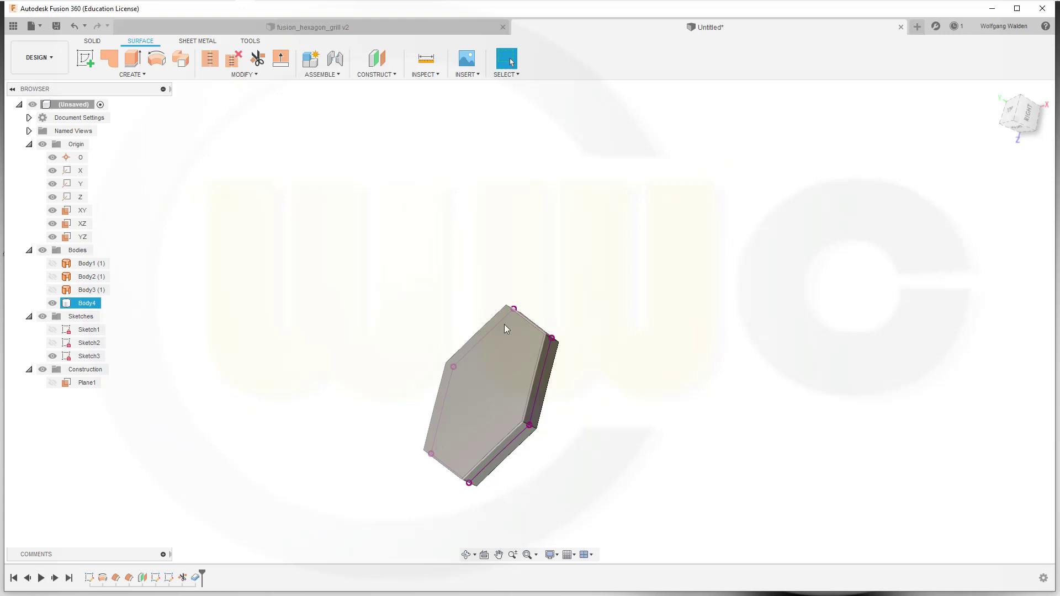
pyautogui.keyDown('shift'); pyautogui.moveTo(507, 329); pyautogui.dragTo(437, 311, button='middle'); pyautogui.keyUp('shift')
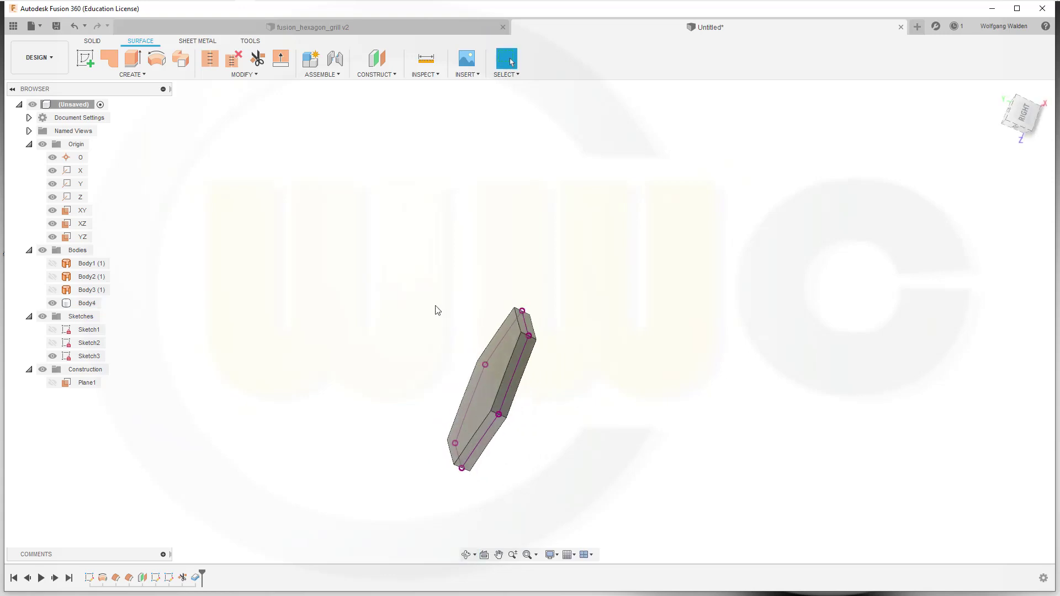
pyautogui.click(426, 58)
pyautogui.scroll(5, 505, 356)
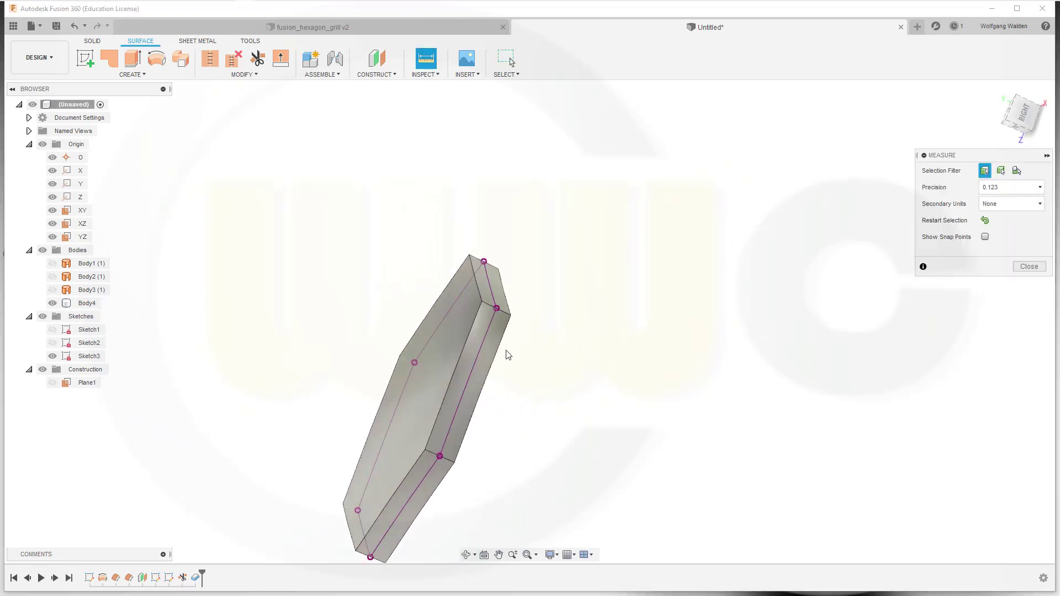
pyautogui.click(487, 301)
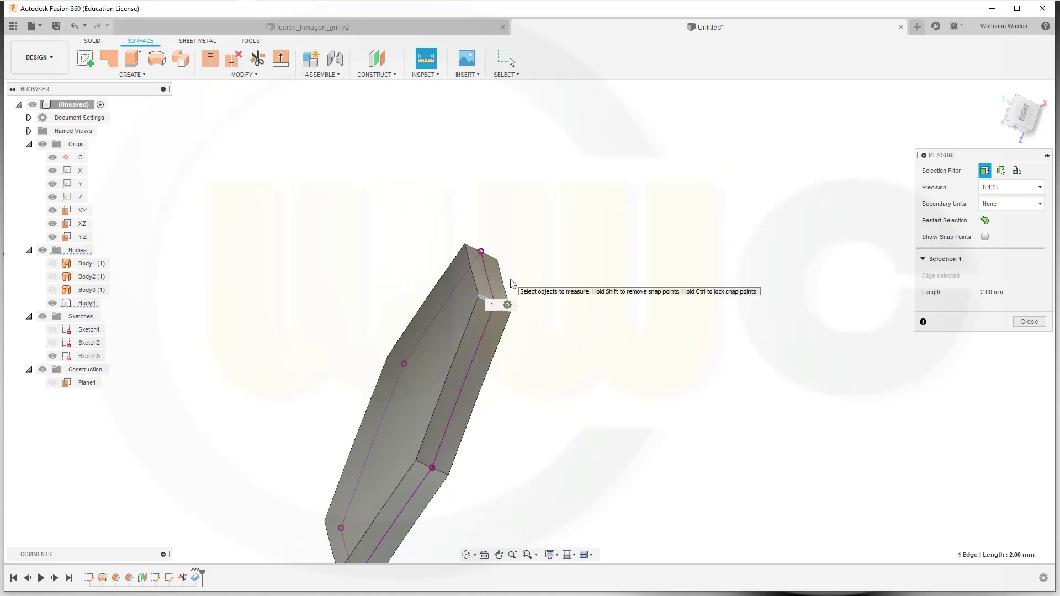
pyautogui.press('Escape')
pyautogui.keyDown('shift'); pyautogui.moveTo(679, 324); pyautogui.dragTo(555, 420, button='middle'); pyautogui.keyUp('shift')
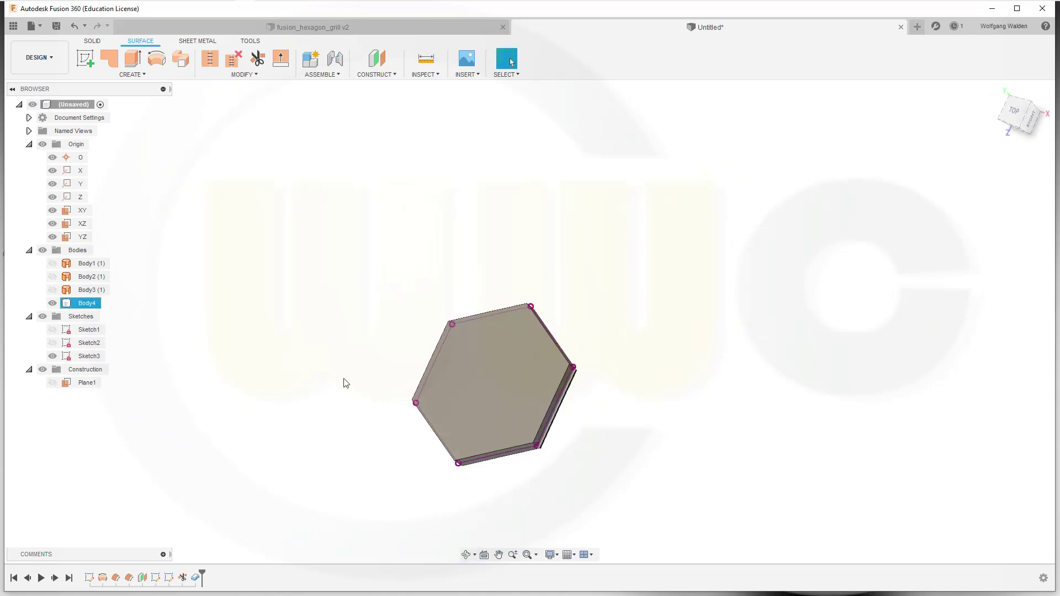
# Hide Body2 and show the curved Body1 surface under the hexagon tile
pyautogui.click(53, 276)
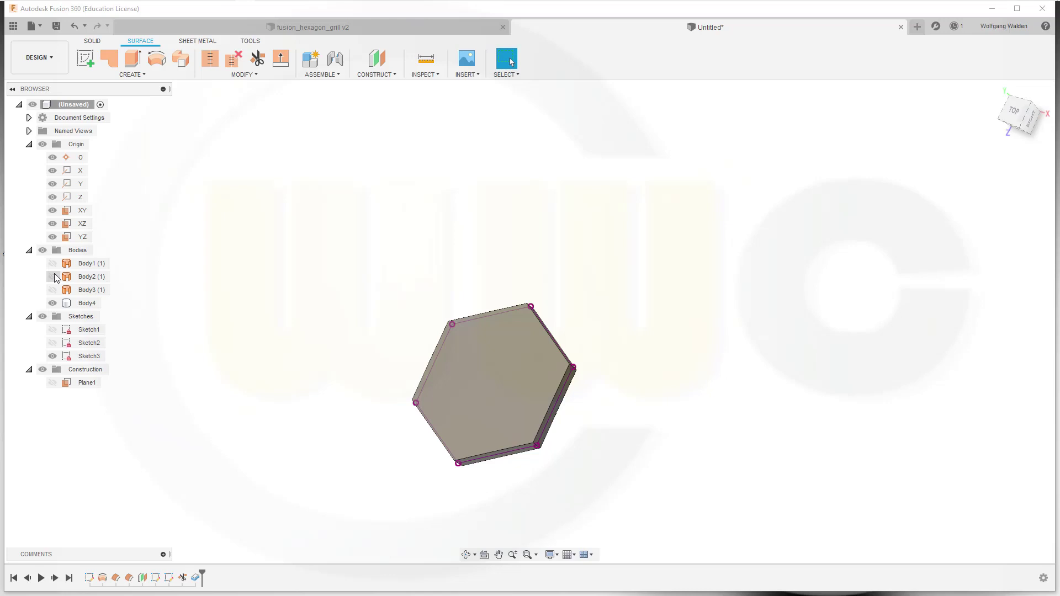
pyautogui.click(53, 277)
pyautogui.click(53, 264)
pyautogui.scroll(-6, 353, 343)
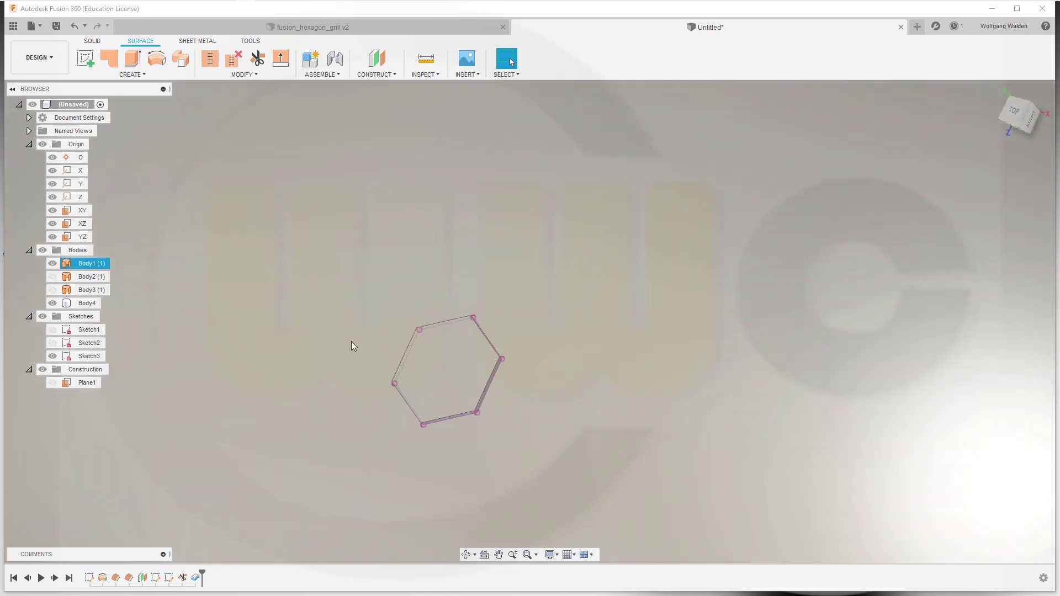
pyautogui.scroll(-2, 387, 344)
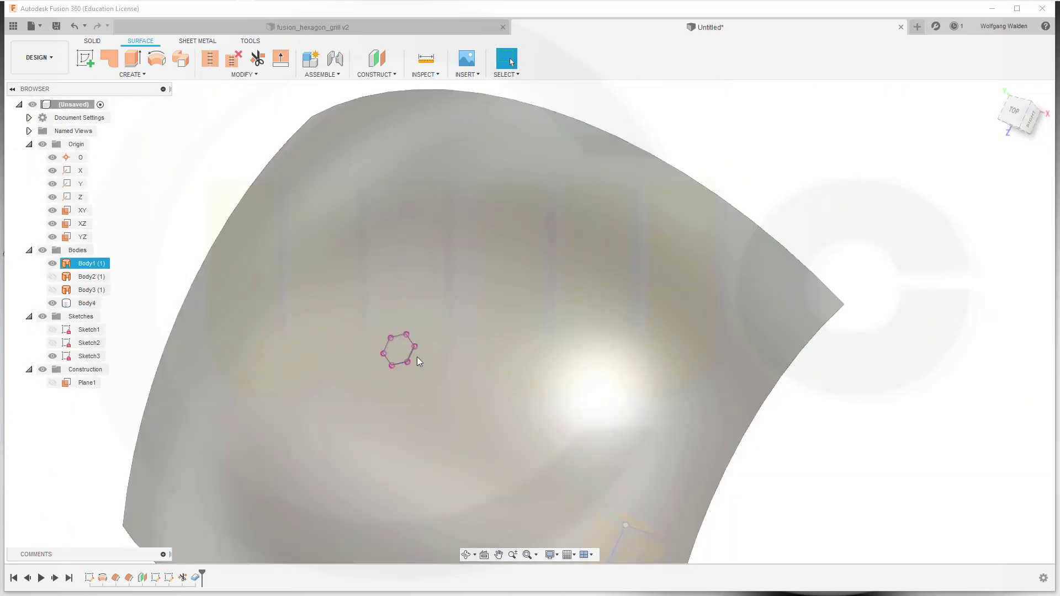
pyautogui.scroll(-1, 230, 328)
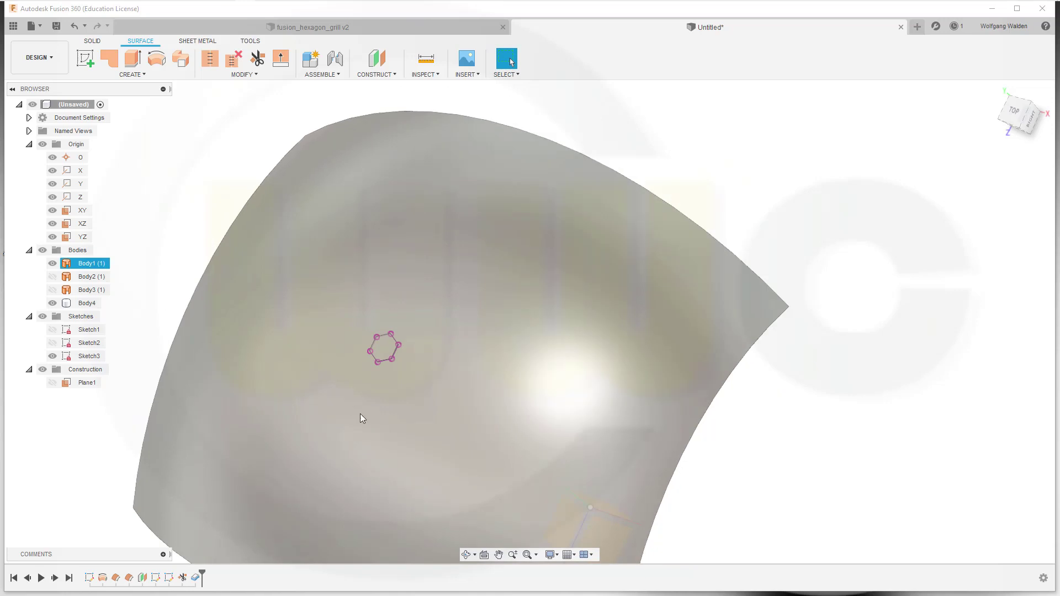
pyautogui.moveTo(374, 397); pyautogui.dragTo(426, 393, button='middle')
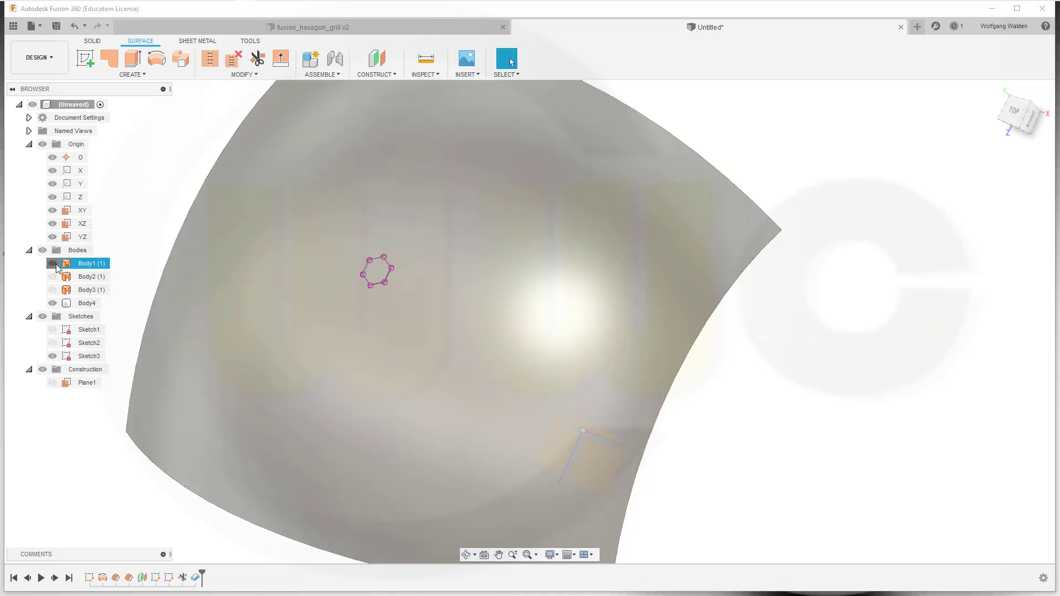
# Hide Body1 and set up a circular pattern of bodies on Body4 about the X axis
pyautogui.click(53, 264)
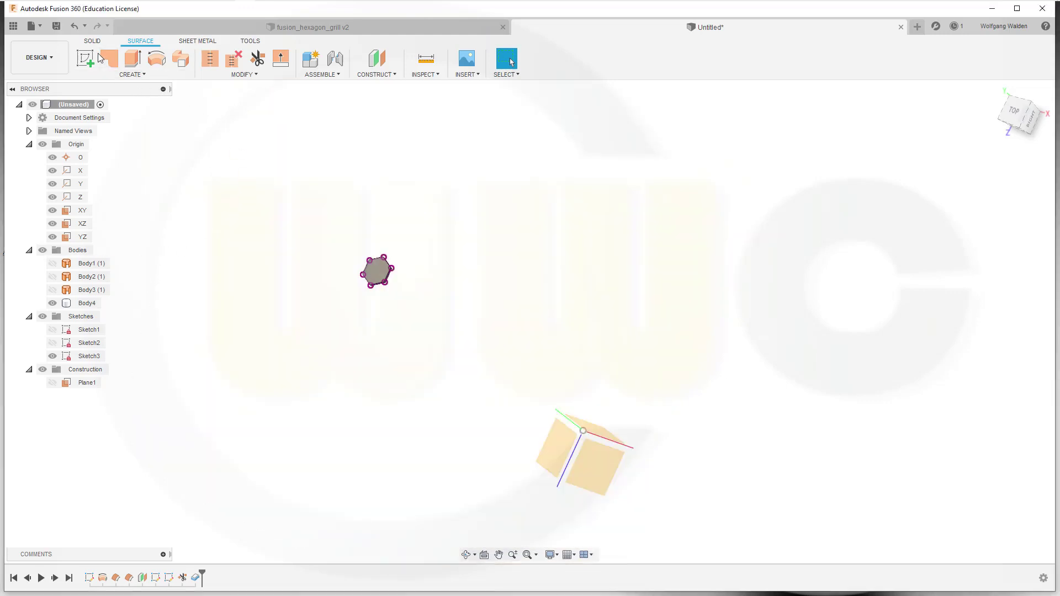
pyautogui.click(143, 73)
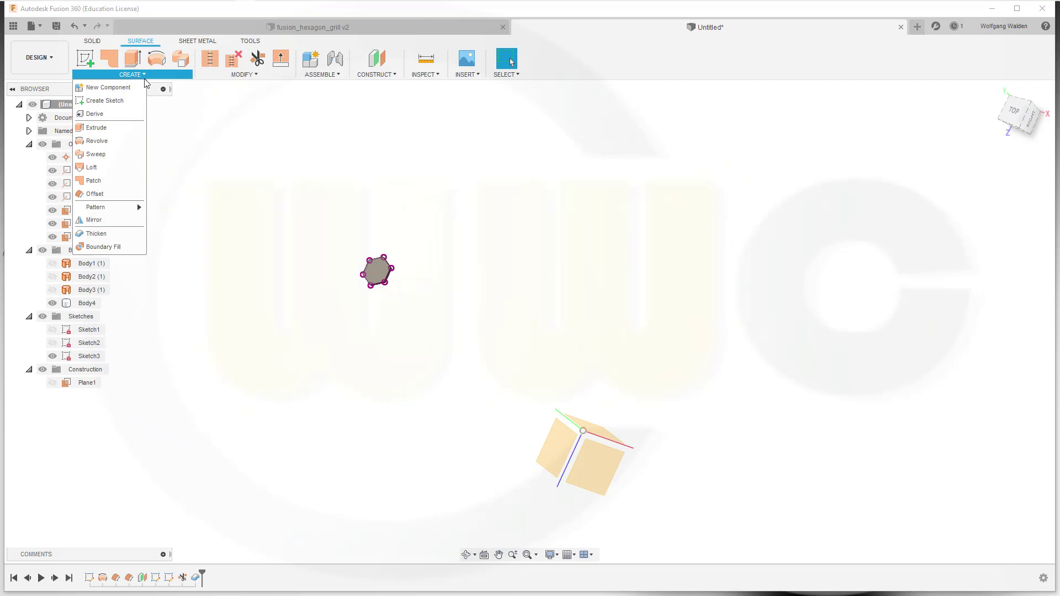
pyautogui.moveTo(123, 206)
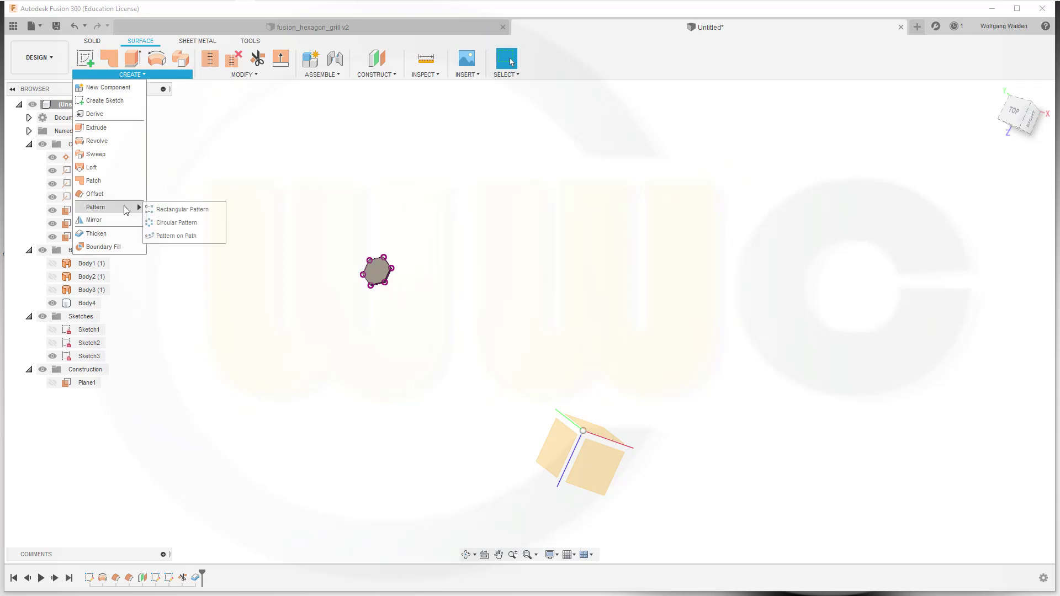
pyautogui.click(168, 223)
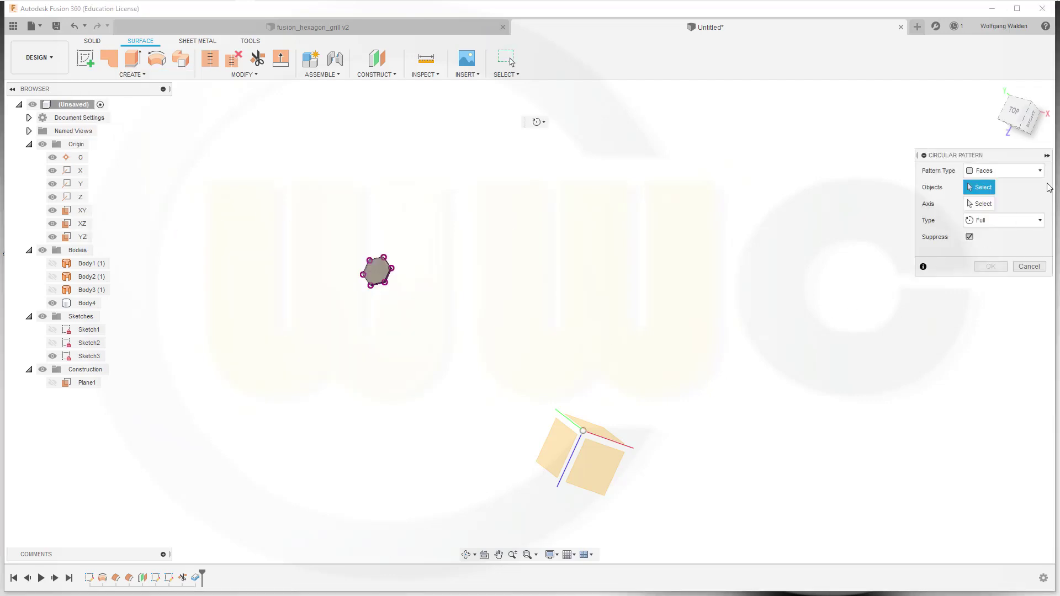
pyautogui.click(1039, 171)
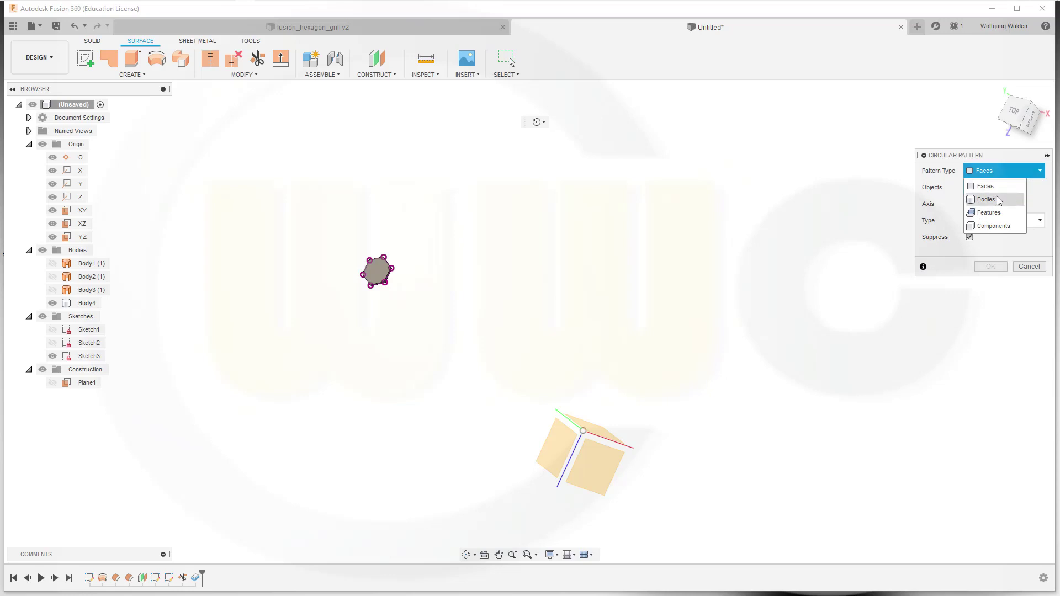
pyautogui.click(988, 199)
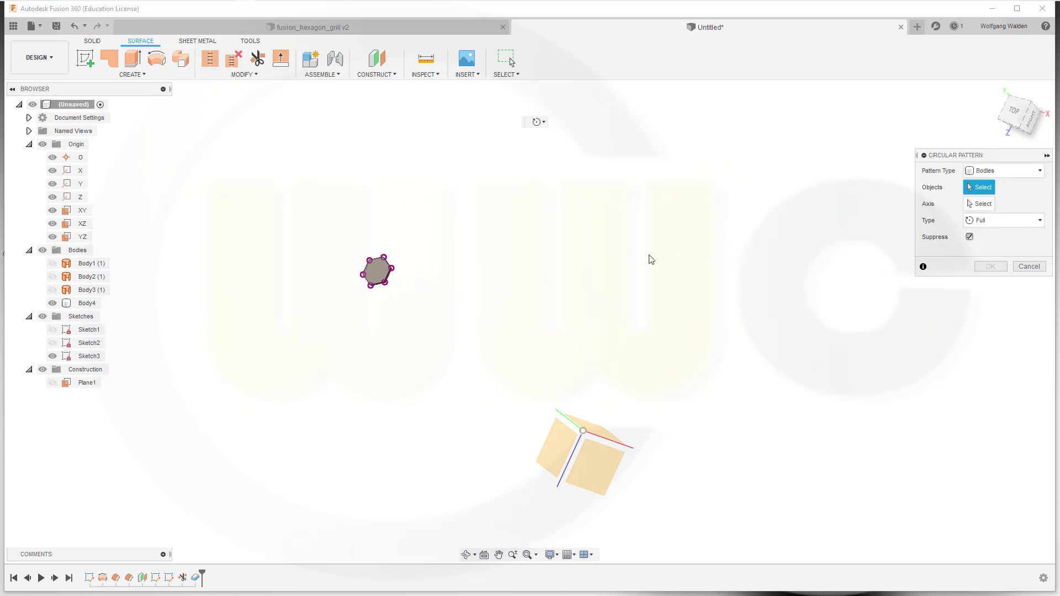
pyautogui.click(378, 272)
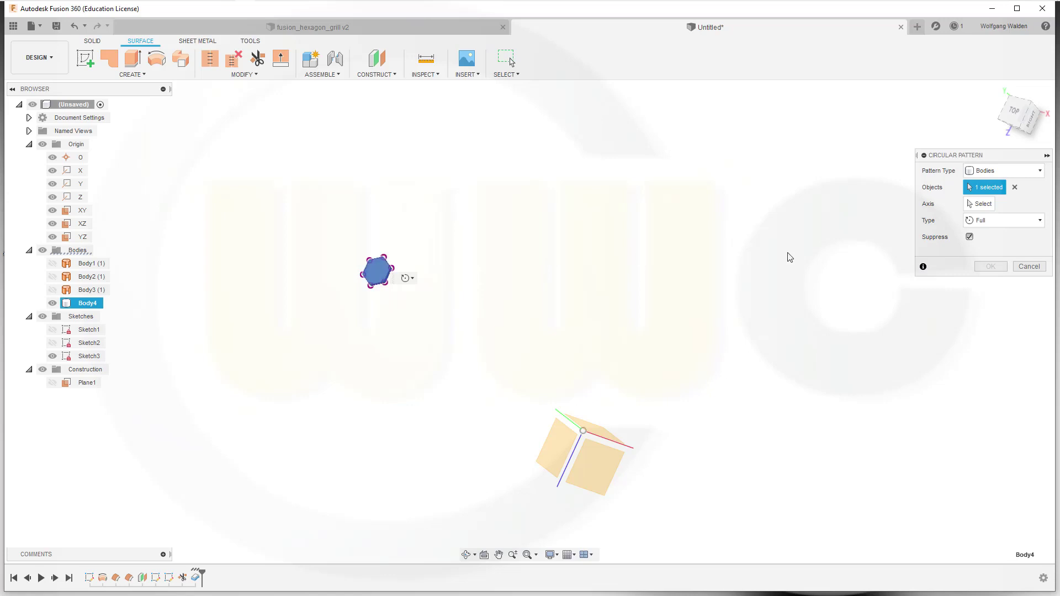
pyautogui.click(982, 204)
pyautogui.click(630, 447)
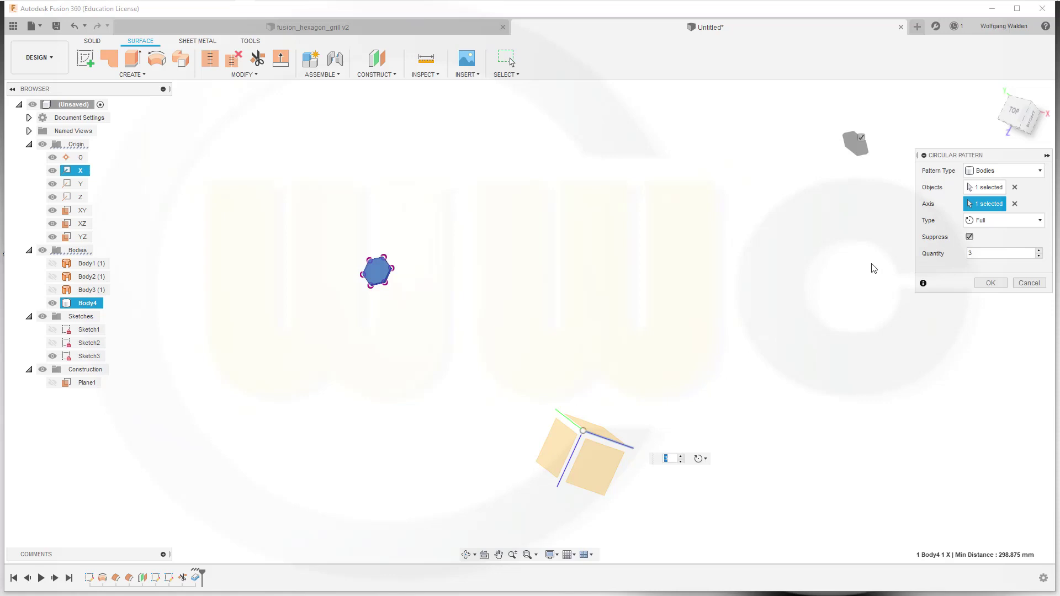
# Limit the pattern to a -15° total angle with quantity 6 and confirm it
pyautogui.click(1041, 222)
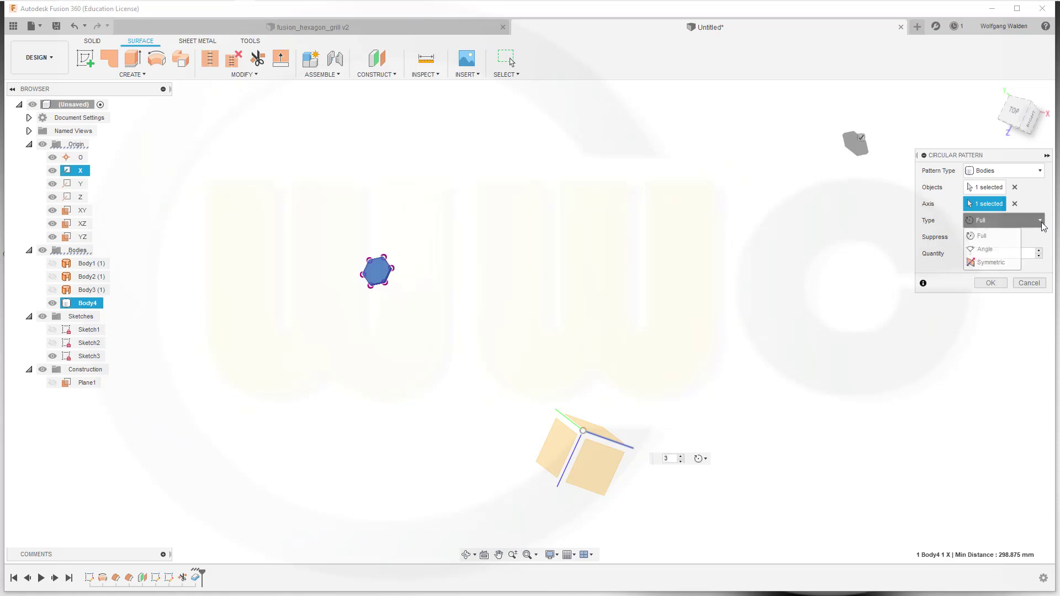
pyautogui.click(1005, 249)
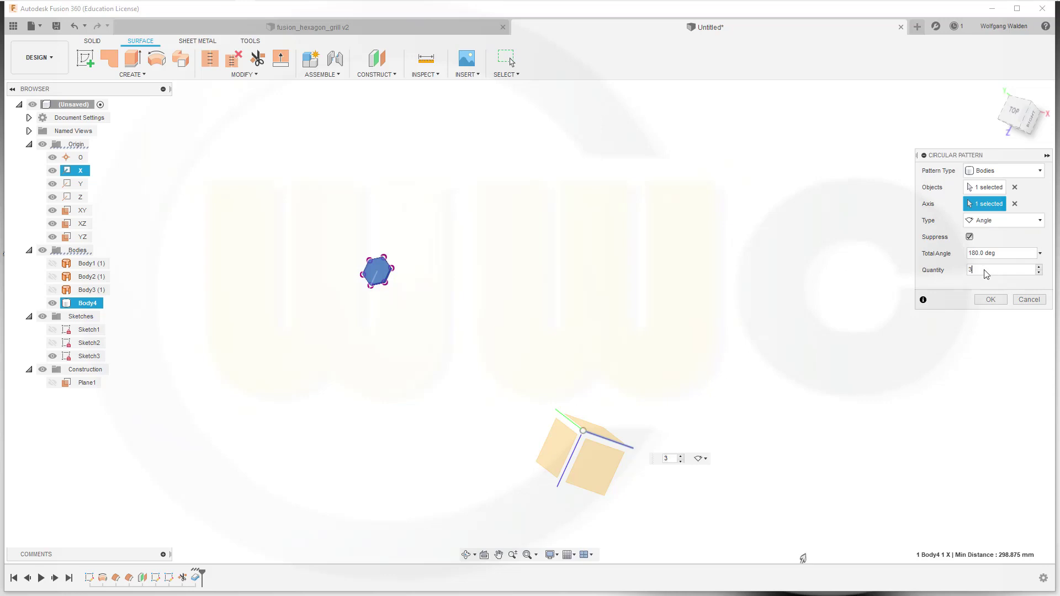
pyautogui.click(1002, 254)
pyautogui.write('15')
pyautogui.press('Tab')
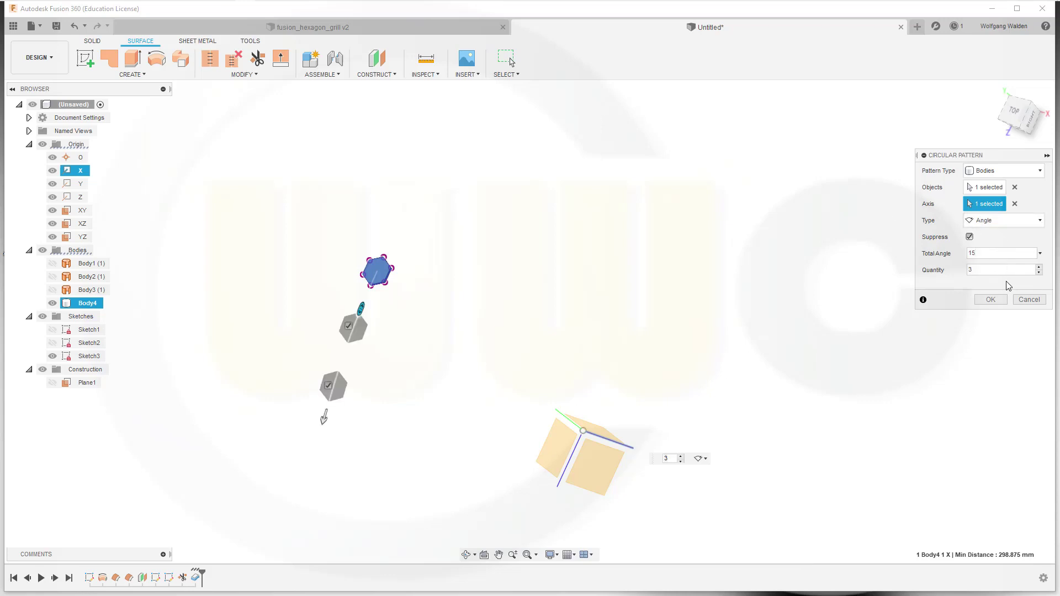
pyautogui.hotkey('ctrl', 'a')
pyautogui.write('6')
pyautogui.press('Tab')
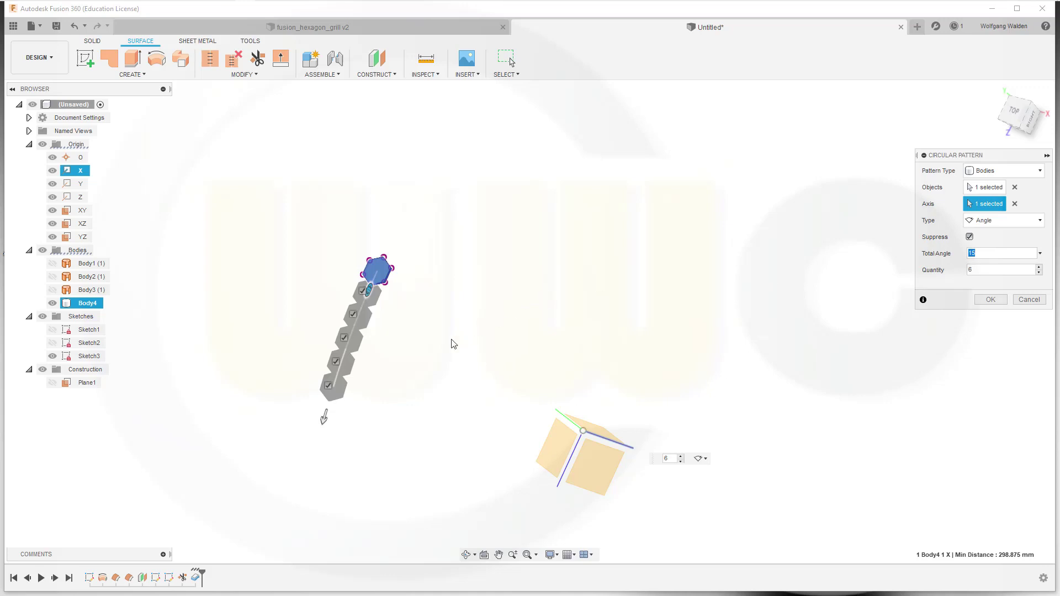
pyautogui.click(325, 420)
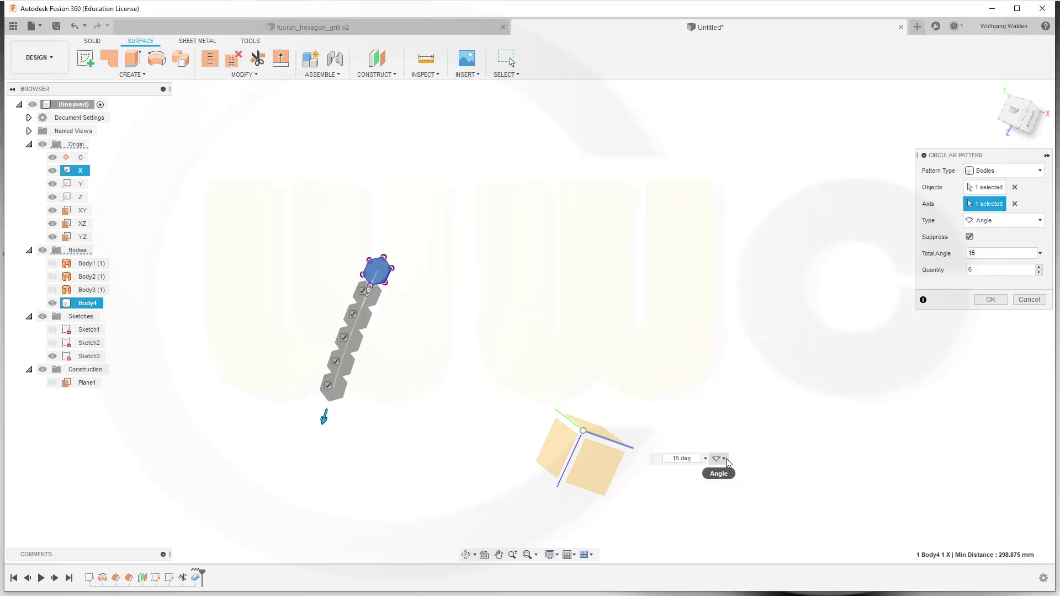
pyautogui.click(1005, 249)
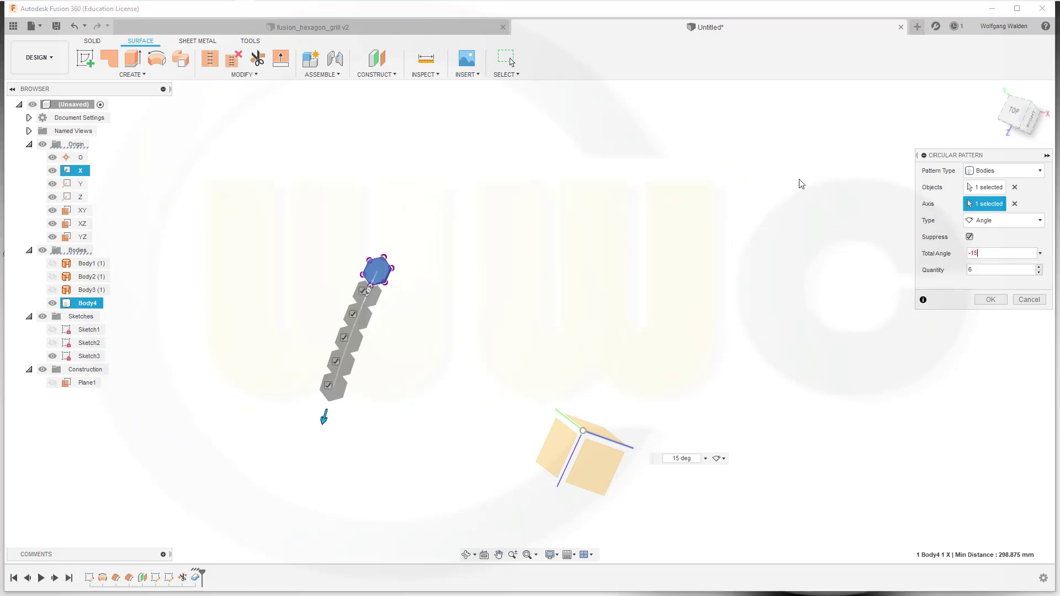
pyautogui.press('Tab')
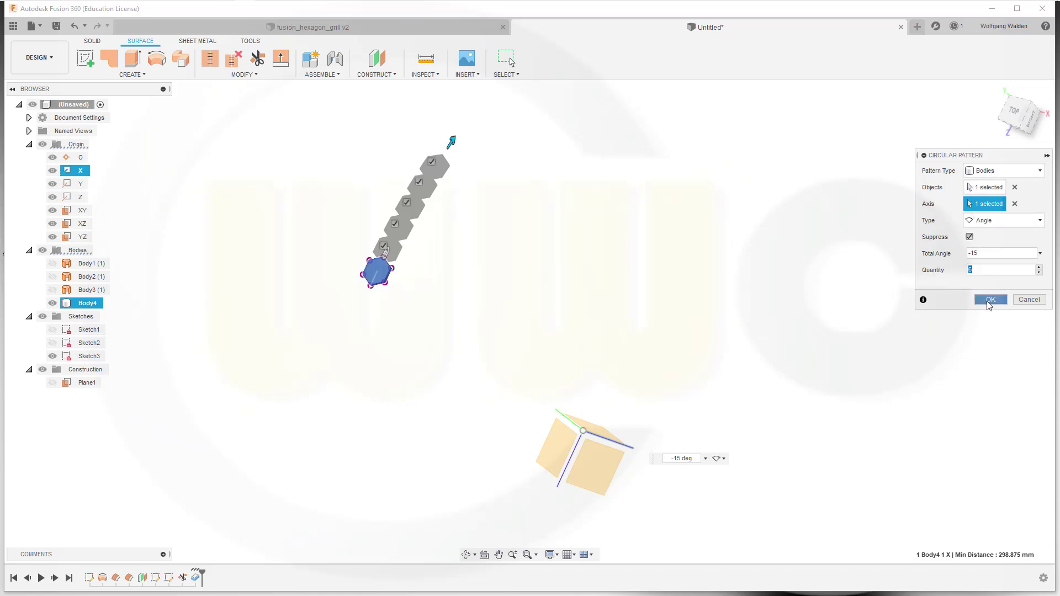
pyautogui.click(990, 299)
pyautogui.scroll(2, 372, 215)
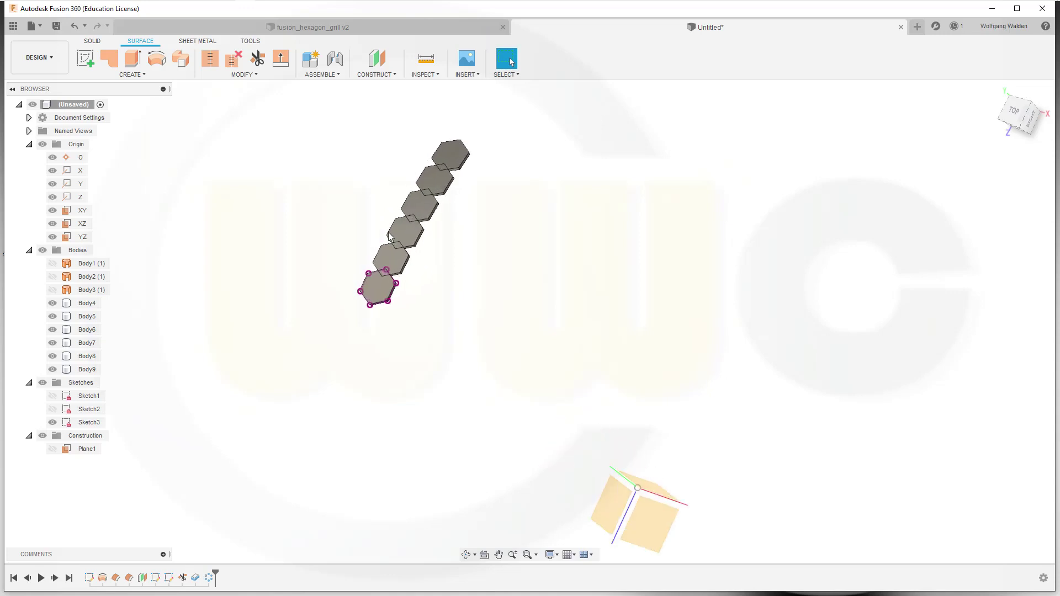
# In the Solid tools' Move/Copy, select the alternate hexagons Body5, Body7 and Body9
pyautogui.keyDown('shift'); pyautogui.moveTo(389, 237); pyautogui.dragTo(333, 278, button='middle'); pyautogui.keyUp('shift')
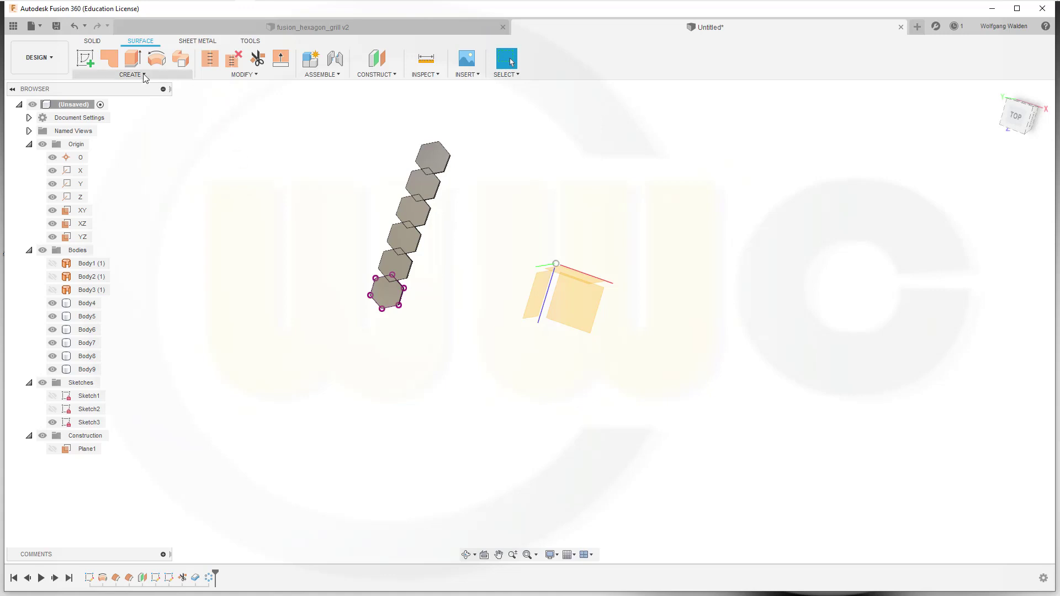
pyautogui.click(92, 41)
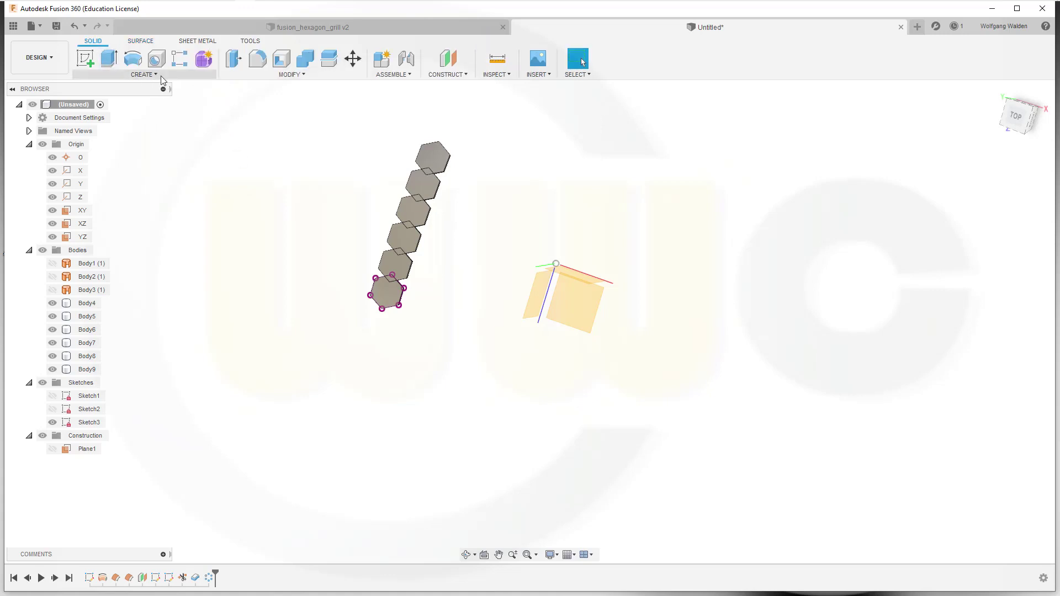
pyautogui.click(353, 59)
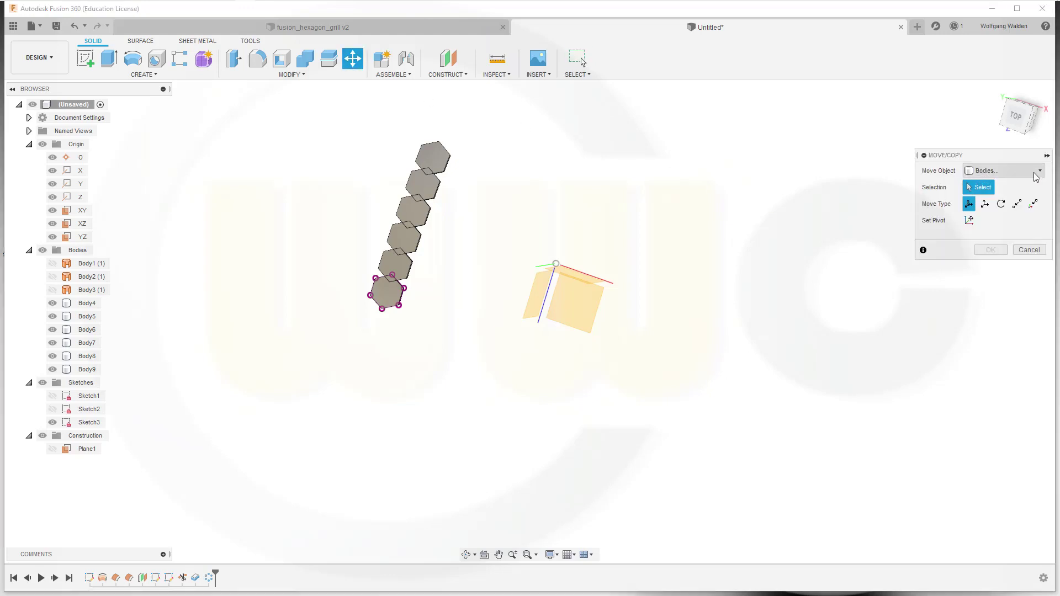
pyautogui.click(402, 269)
pyautogui.click(419, 207)
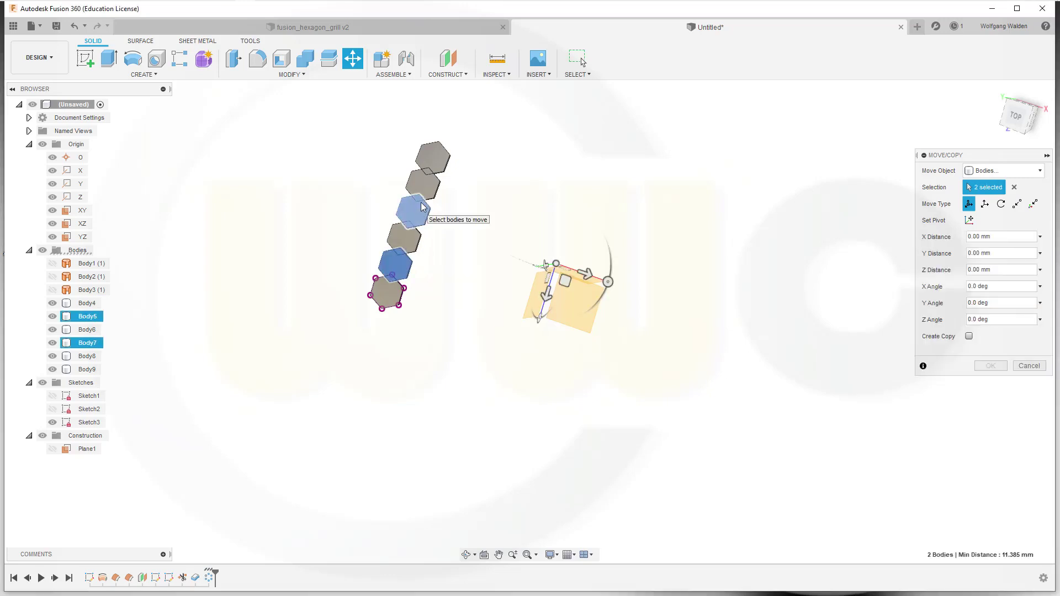
pyautogui.click(432, 157)
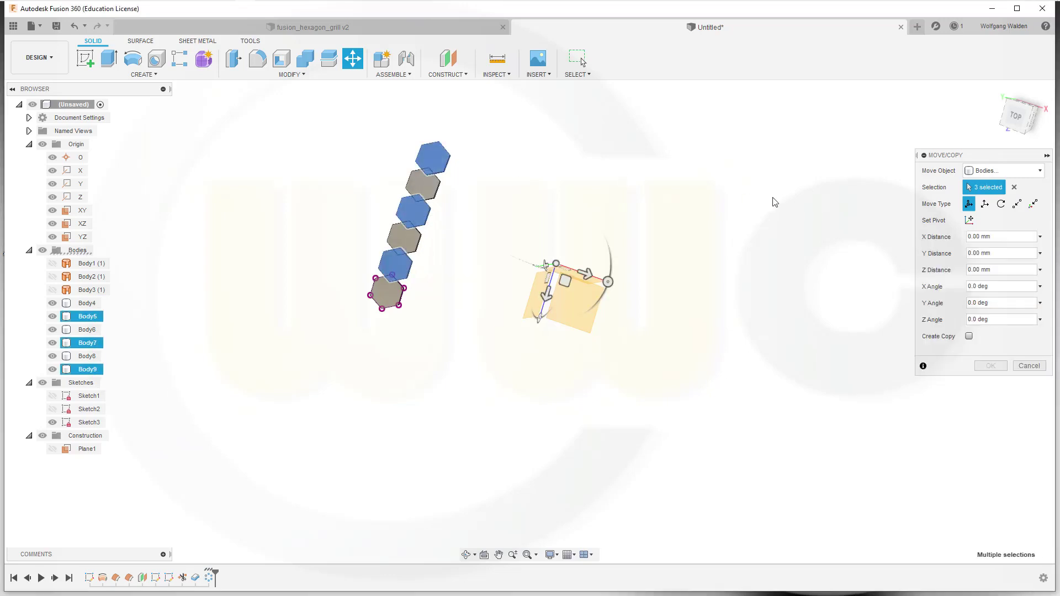
# Rotate the three selected hexagons -1,75° about the Z axis
pyautogui.click(1003, 205)
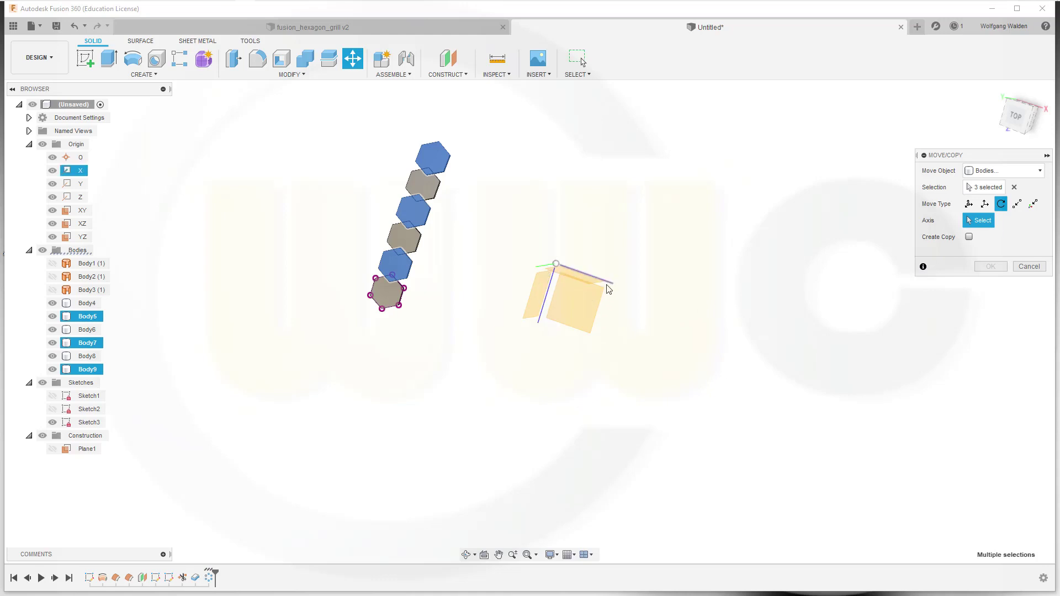
pyautogui.click(609, 286)
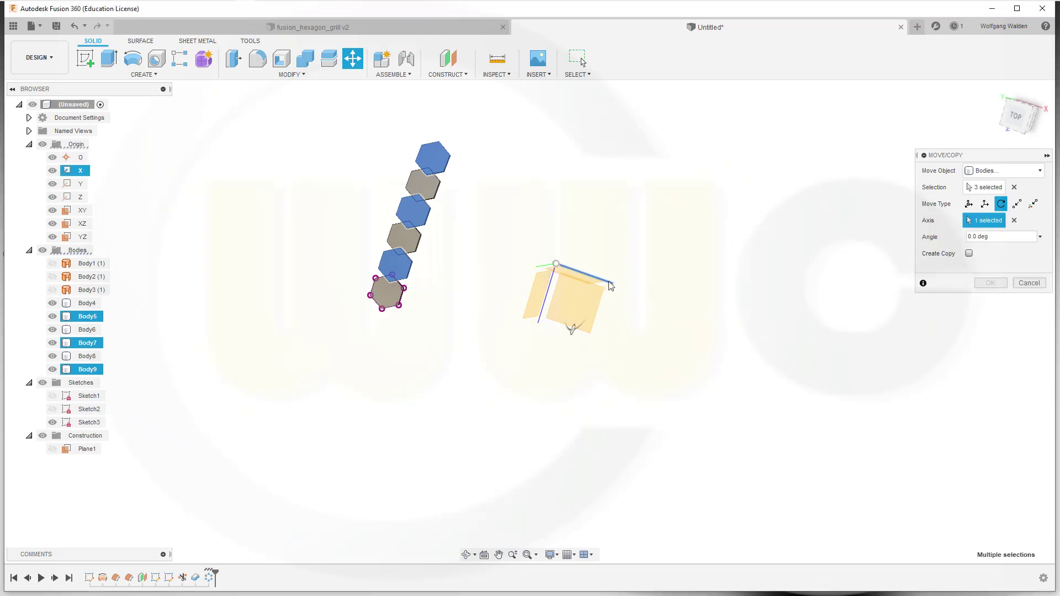
pyautogui.click(1014, 220)
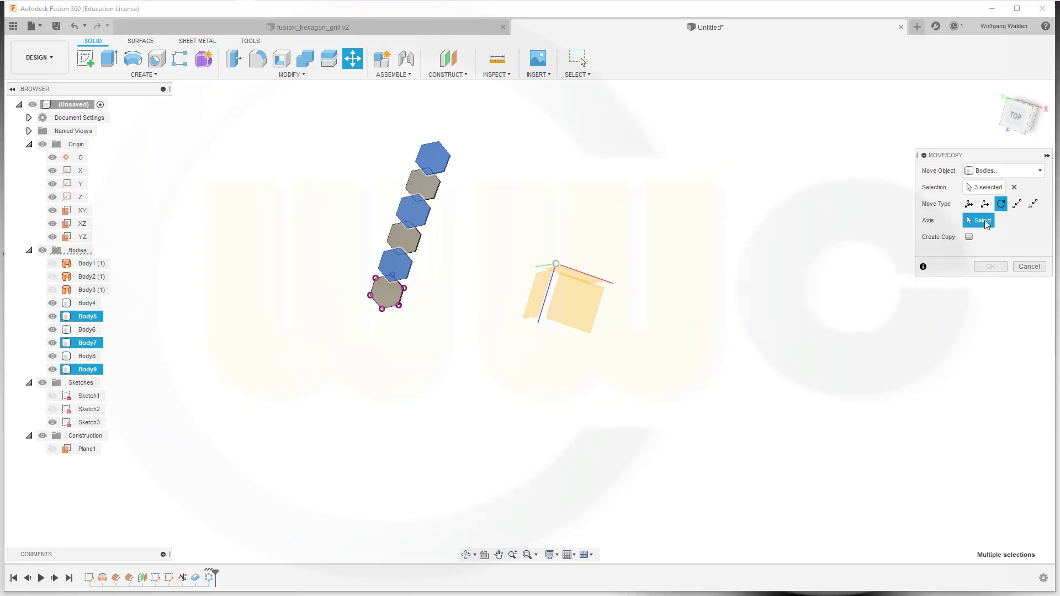
pyautogui.click(542, 310)
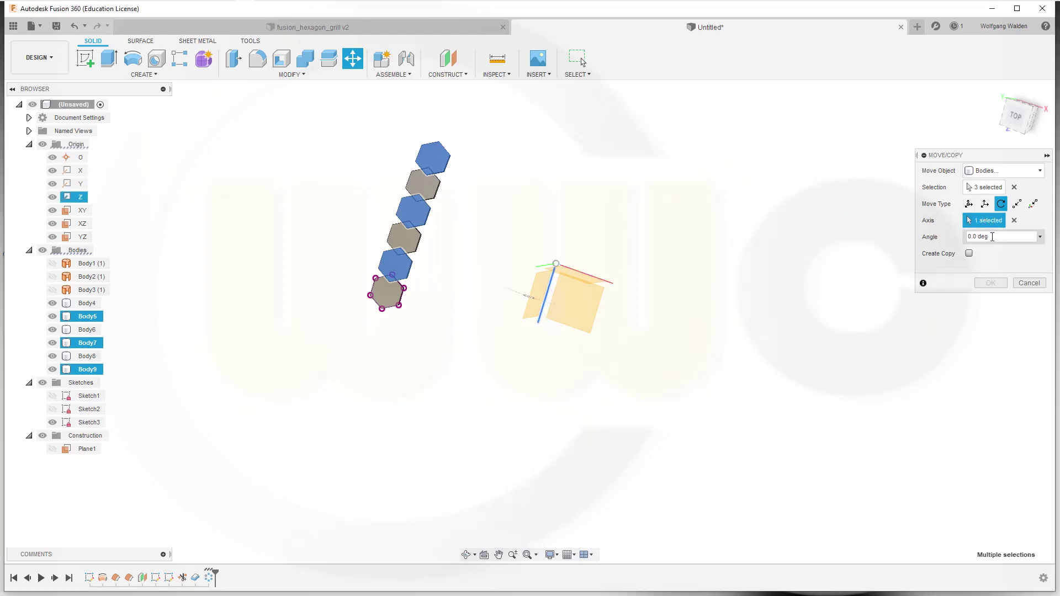
pyautogui.write('1')
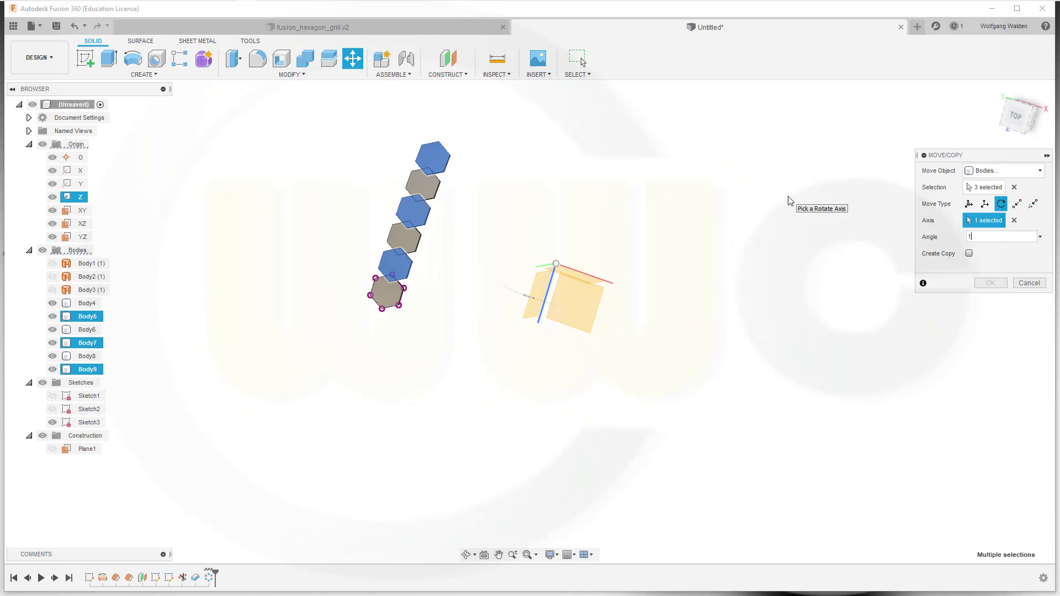
pyautogui.write(',75')
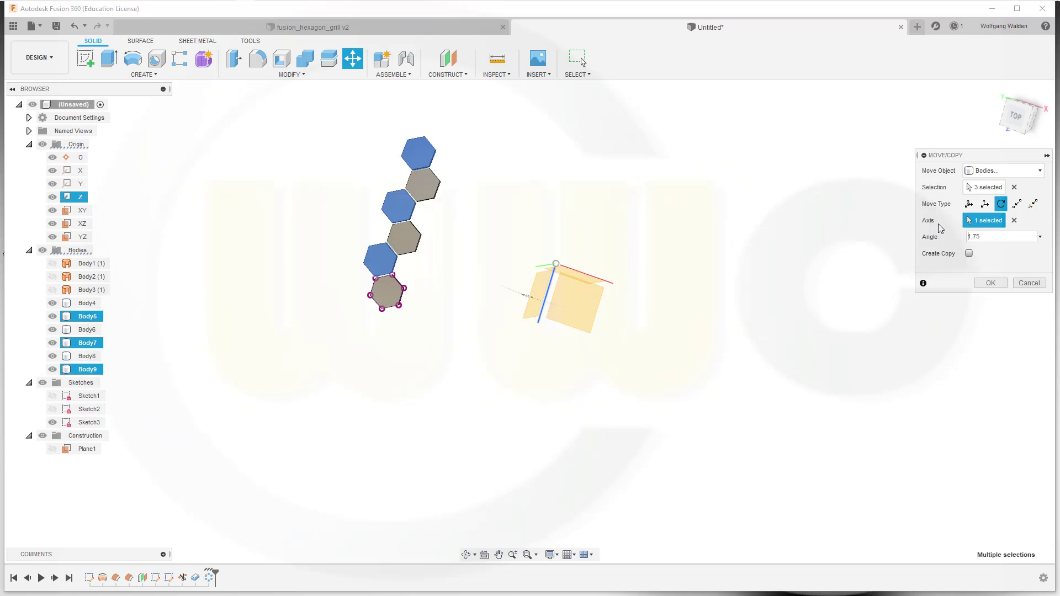
pyautogui.write('-')
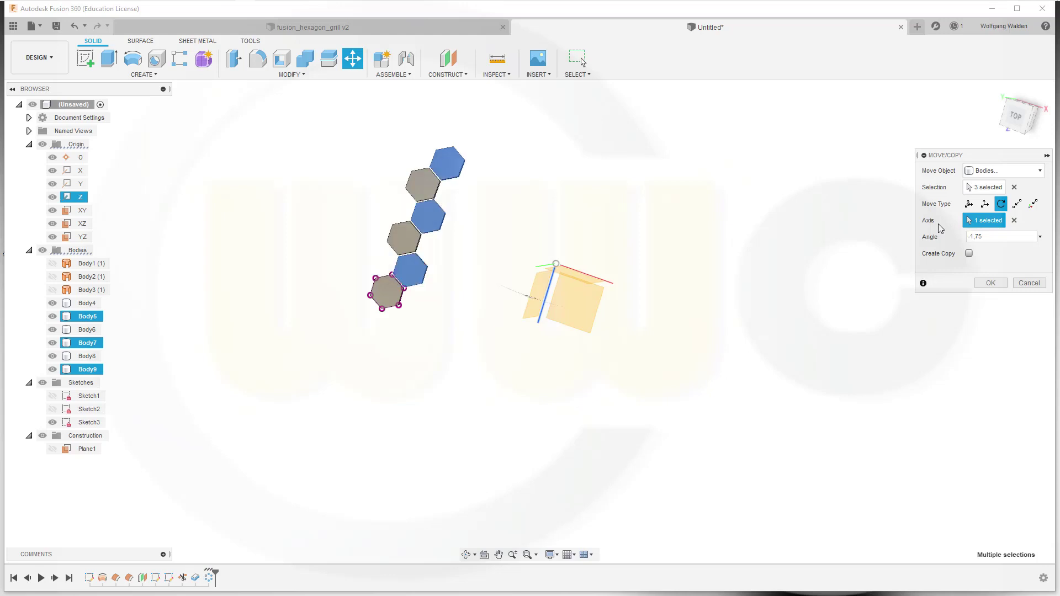
pyautogui.press('Return')
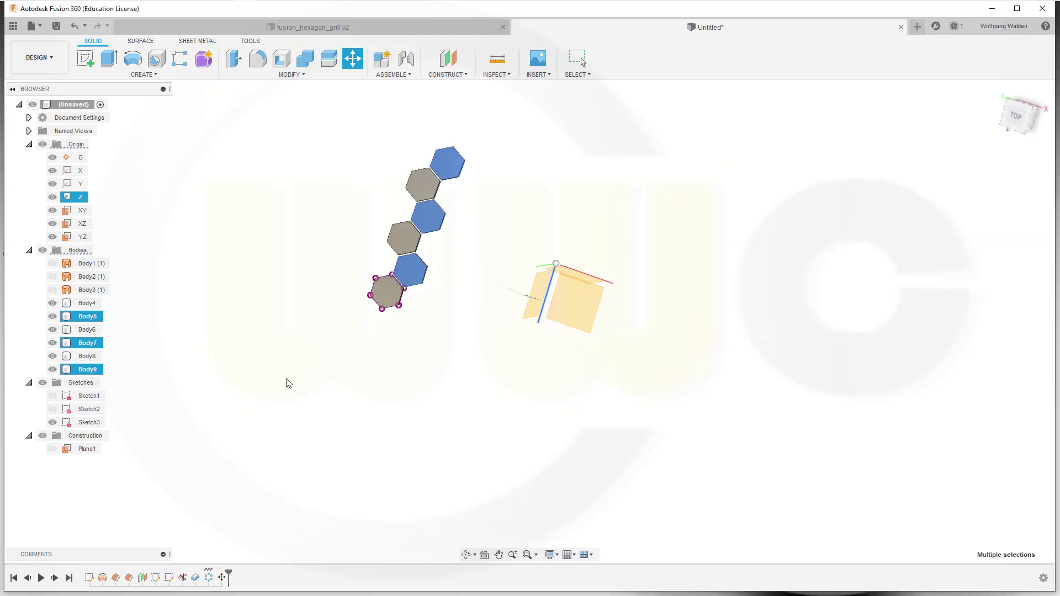
pyautogui.press('Escape')
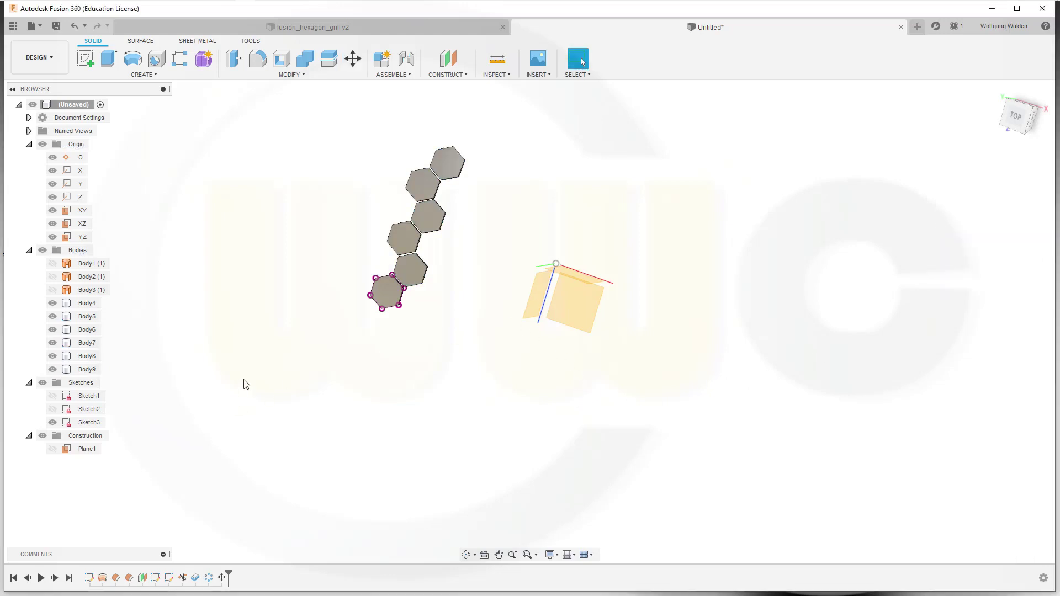
# Hide Sketch3's points and reorient the view toward the hexagon chain
pyautogui.click(51, 424)
pyautogui.moveTo(377, 261)
pyautogui.mouseDown(button='middle')
pyautogui.moveTo(379, 303)
pyautogui.moveTo(558, 317)
pyautogui.mouseUp(button='middle')
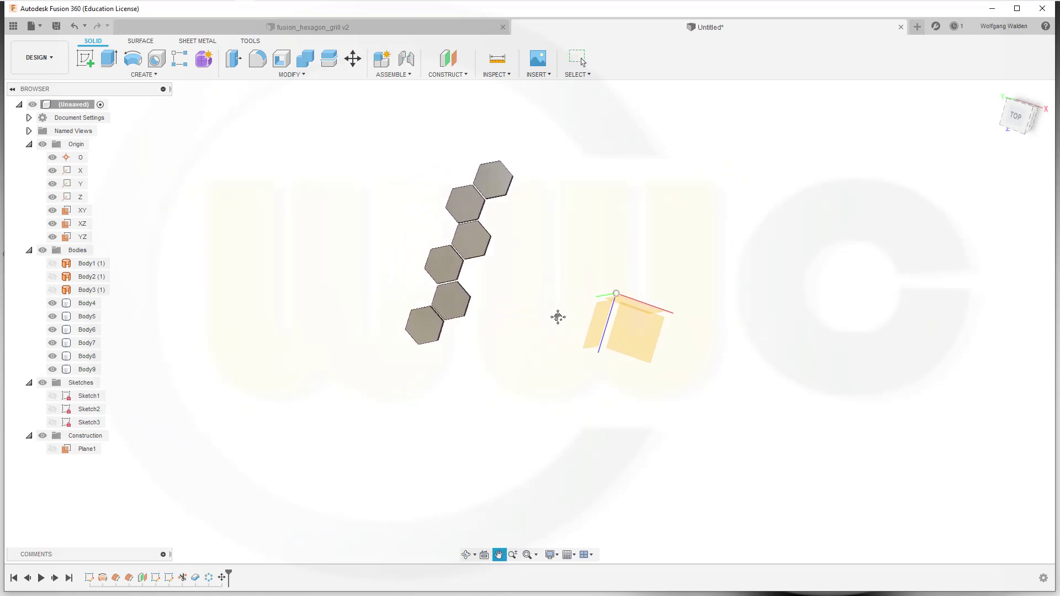
pyautogui.press('Escape')
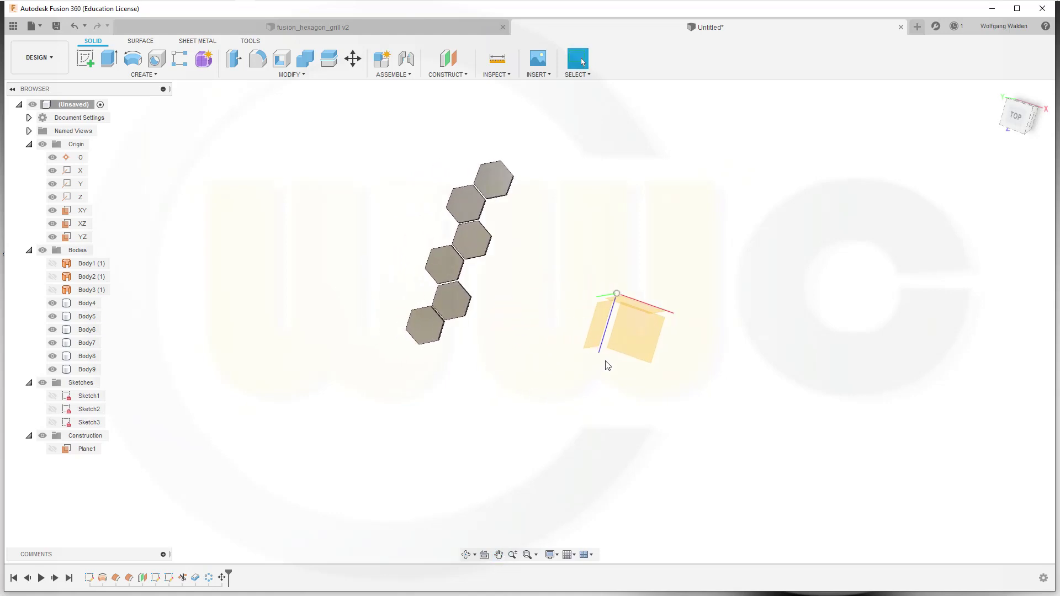
pyautogui.keyDown('shift'); pyautogui.moveTo(227, 250); pyautogui.dragTo(446, 344, button='middle'); pyautogui.keyUp('shift')
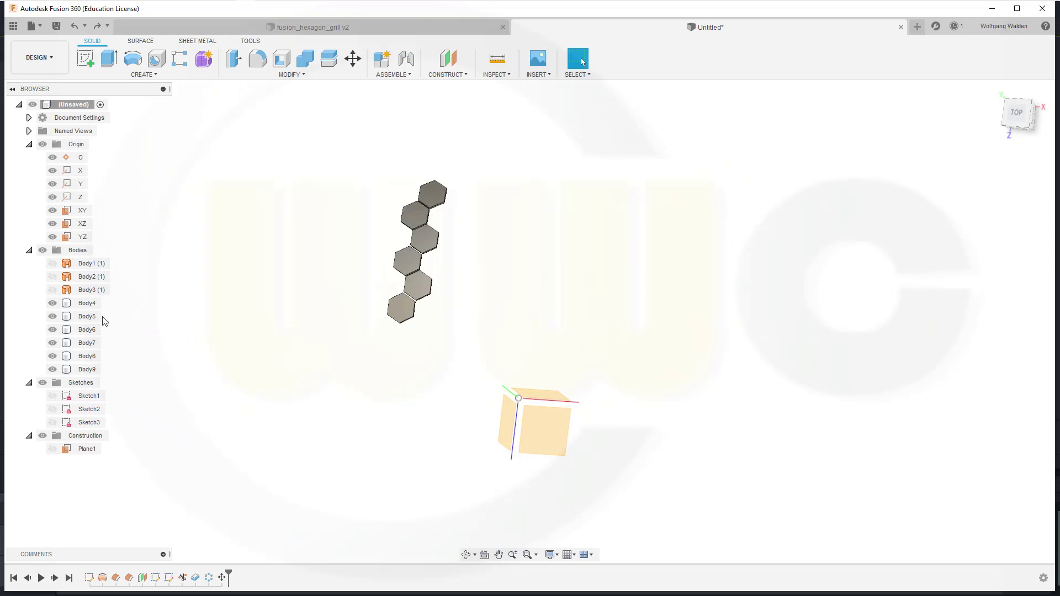
# Hide the six hexagon bodies Body4 through Body9
pyautogui.click(87, 304)
pyautogui.keyDown('shift'); pyautogui.click(91, 370); pyautogui.keyUp('shift')
pyautogui.rightClick(92, 370)
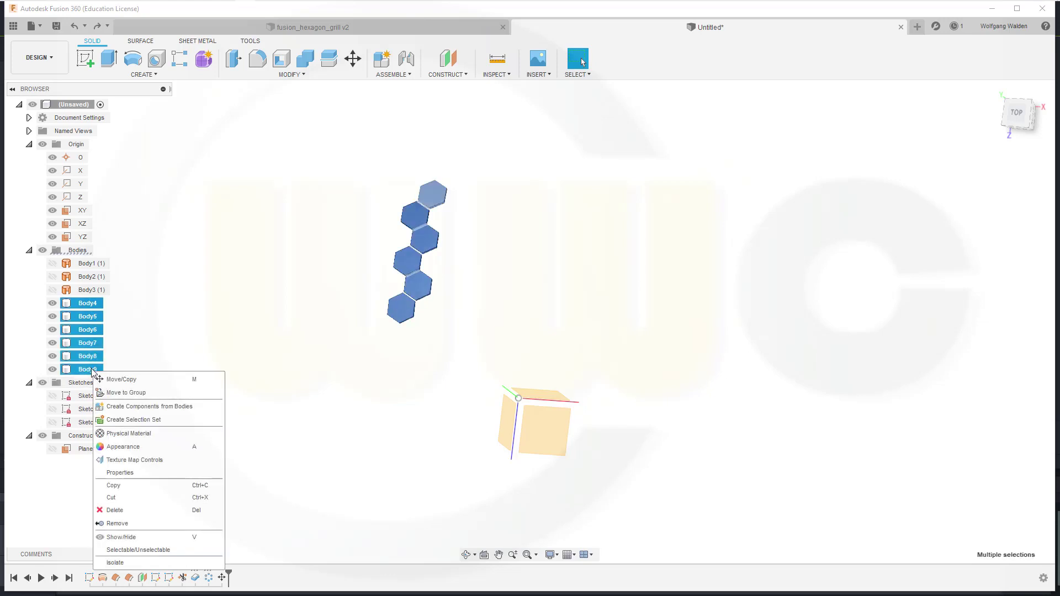
pyautogui.click(53, 356)
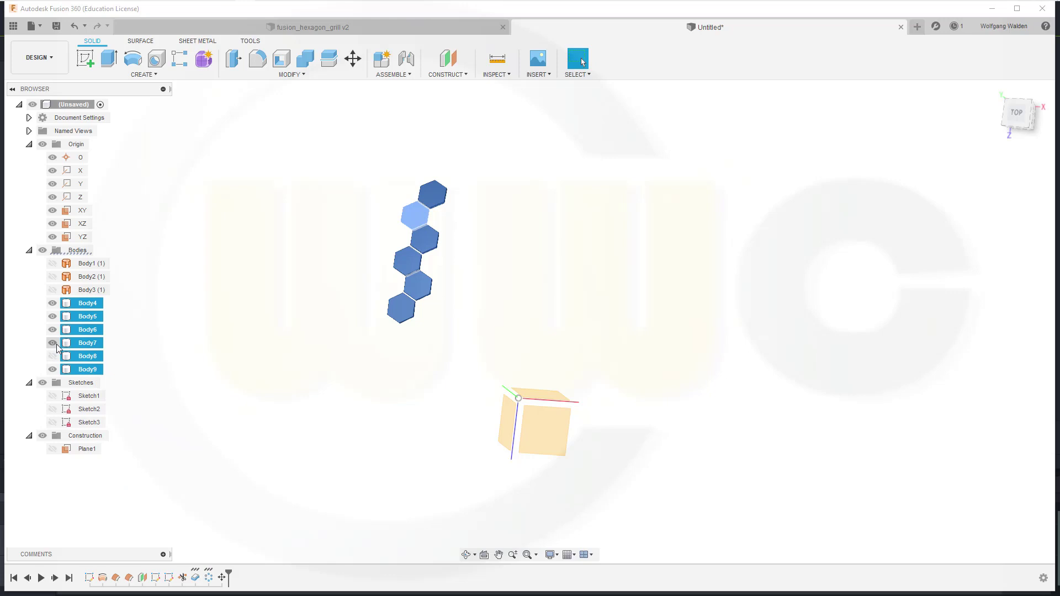
pyautogui.click(53, 343)
pyautogui.click(52, 330)
pyautogui.click(53, 304)
pyautogui.click(53, 317)
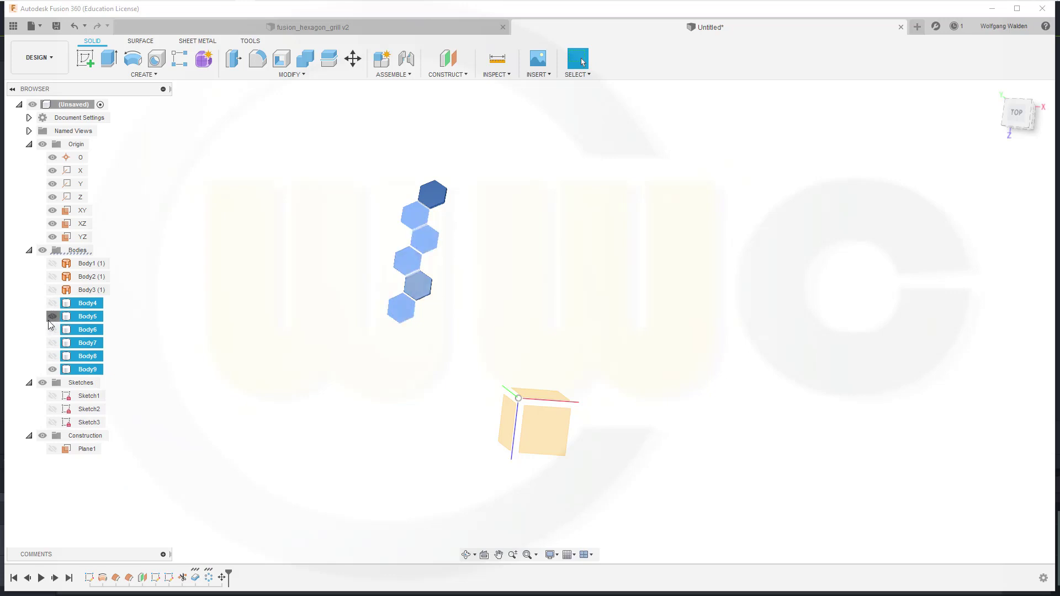
pyautogui.click(52, 369)
# Clear the selection, show construction Plane1 and begin a new sketch
pyautogui.click(194, 335)
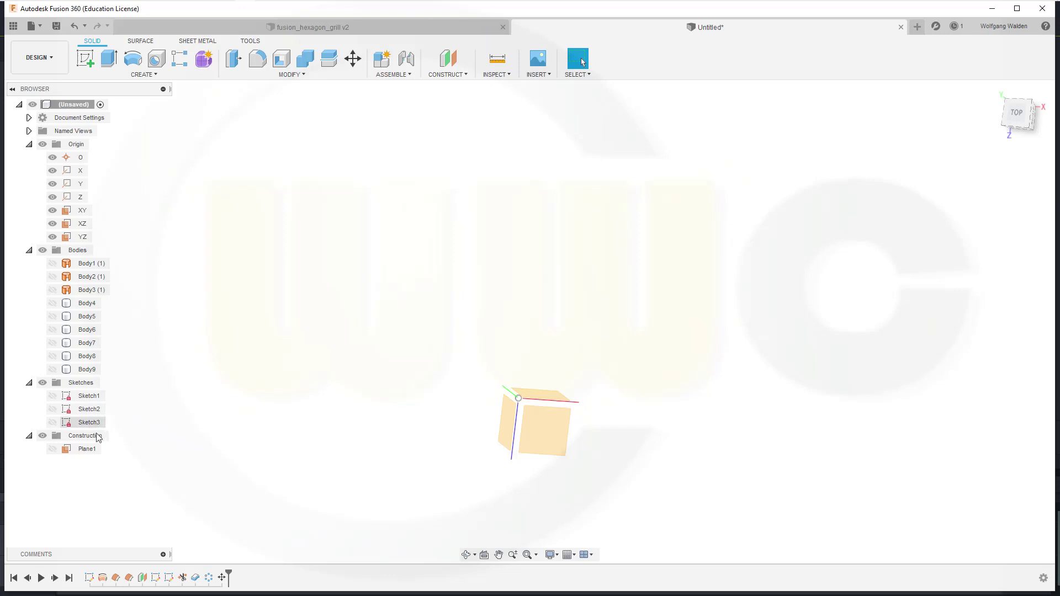
pyautogui.click(52, 449)
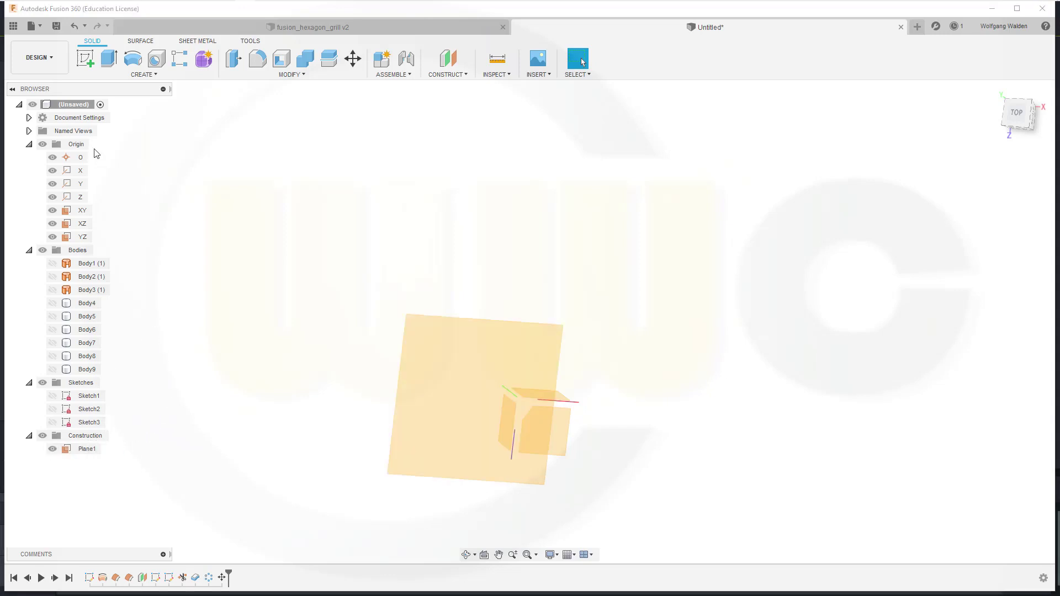
pyautogui.click(85, 58)
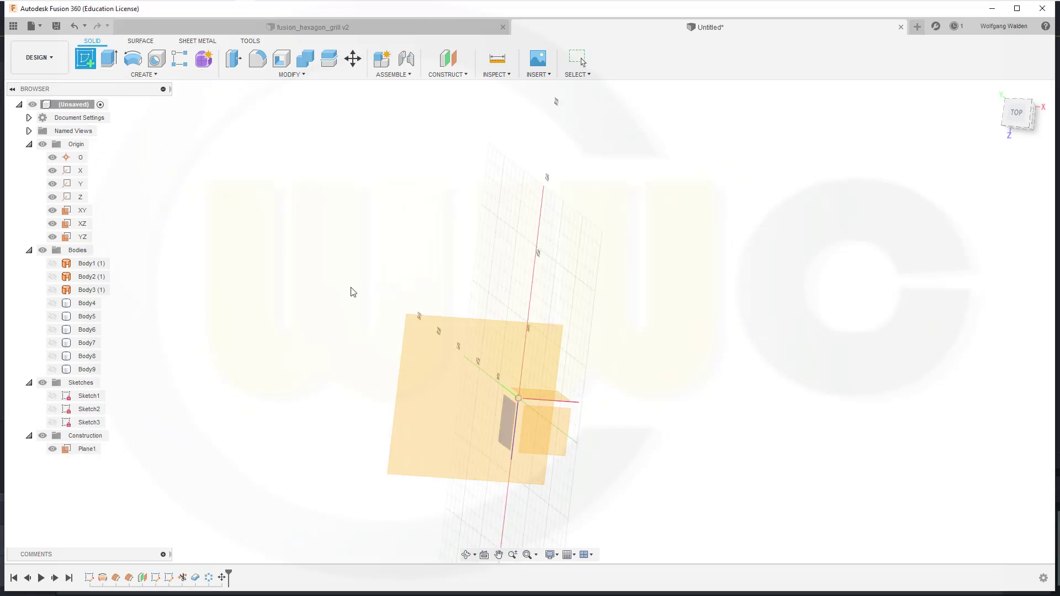
# On Plane1, draw a 340 × 135 mm center rectangle at the origin and finish Sketch4
pyautogui.click(410, 320)
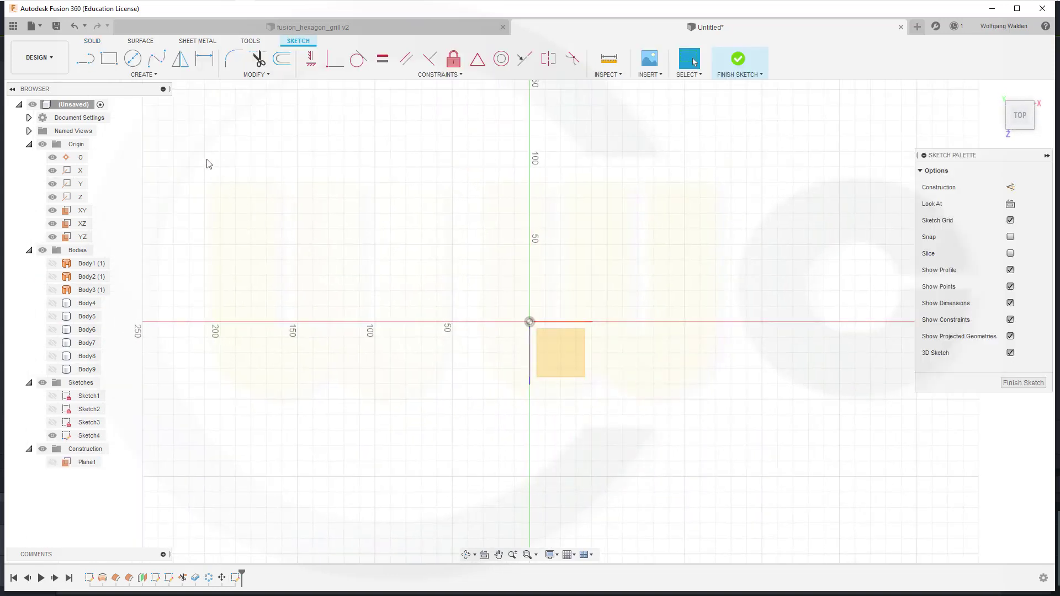
pyautogui.click(108, 58)
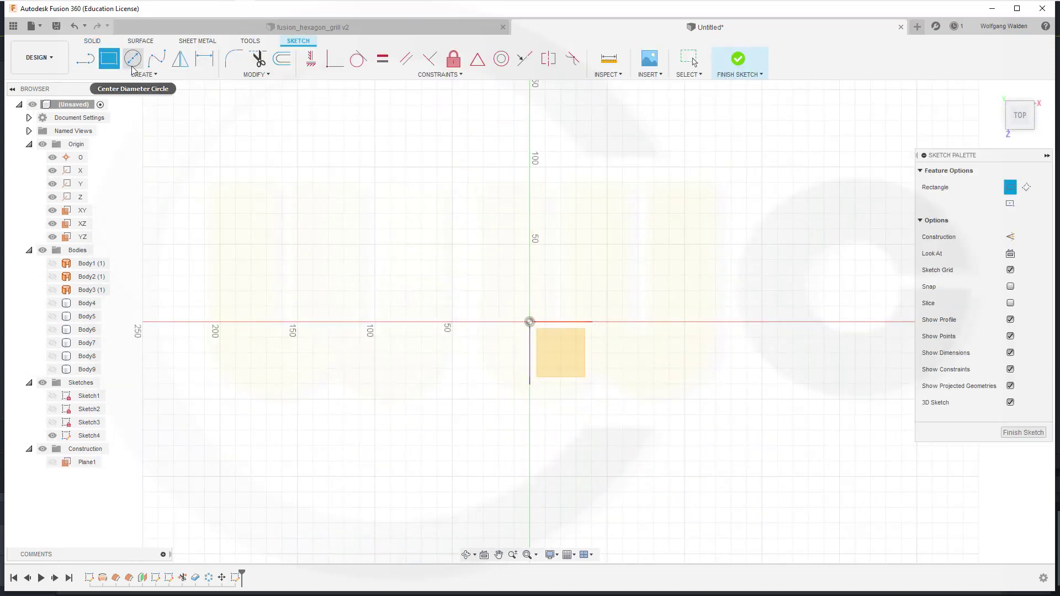
pyautogui.click(1011, 205)
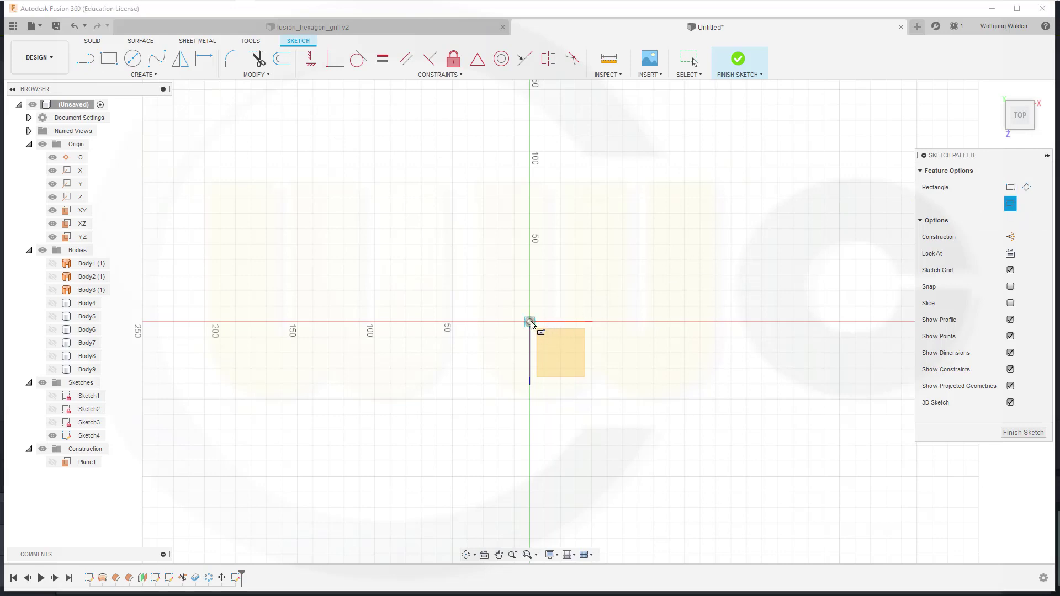
pyautogui.click(530, 322)
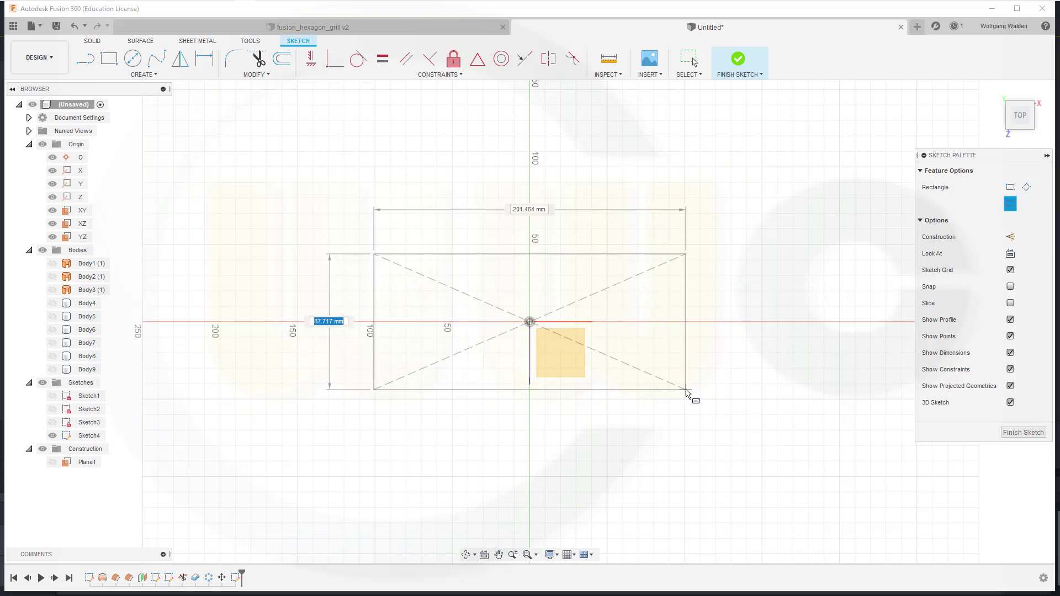
pyautogui.write('13')
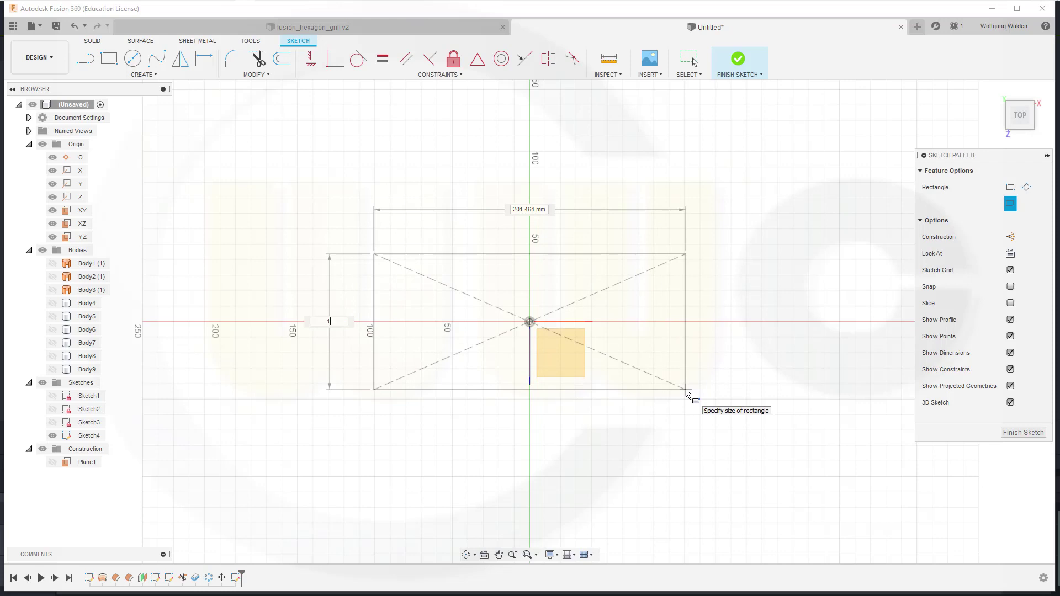
pyautogui.write('5')
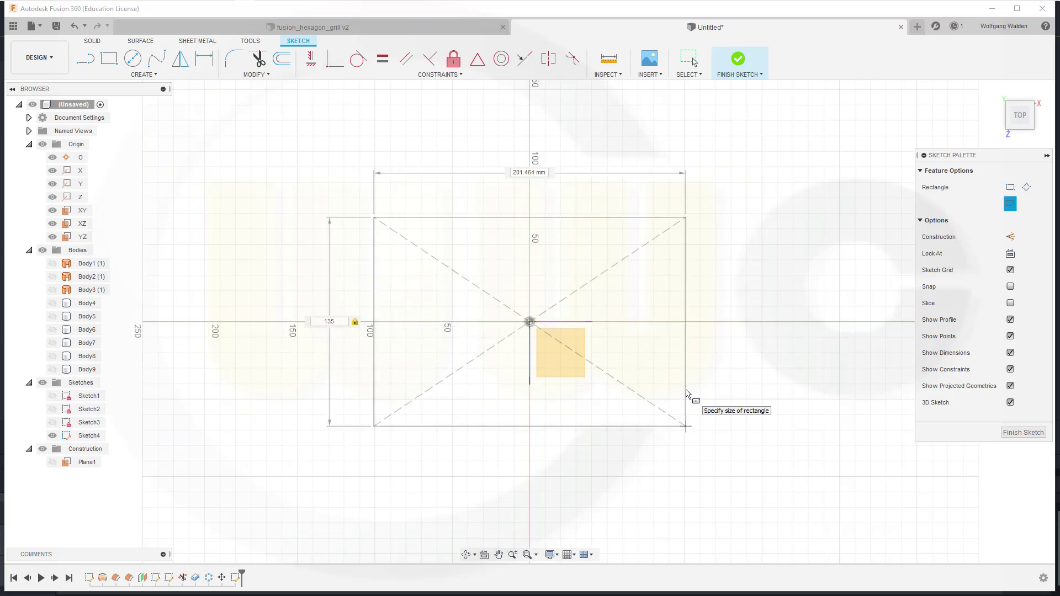
pyautogui.press('Tab')
pyautogui.write('34')
pyautogui.press('Return')
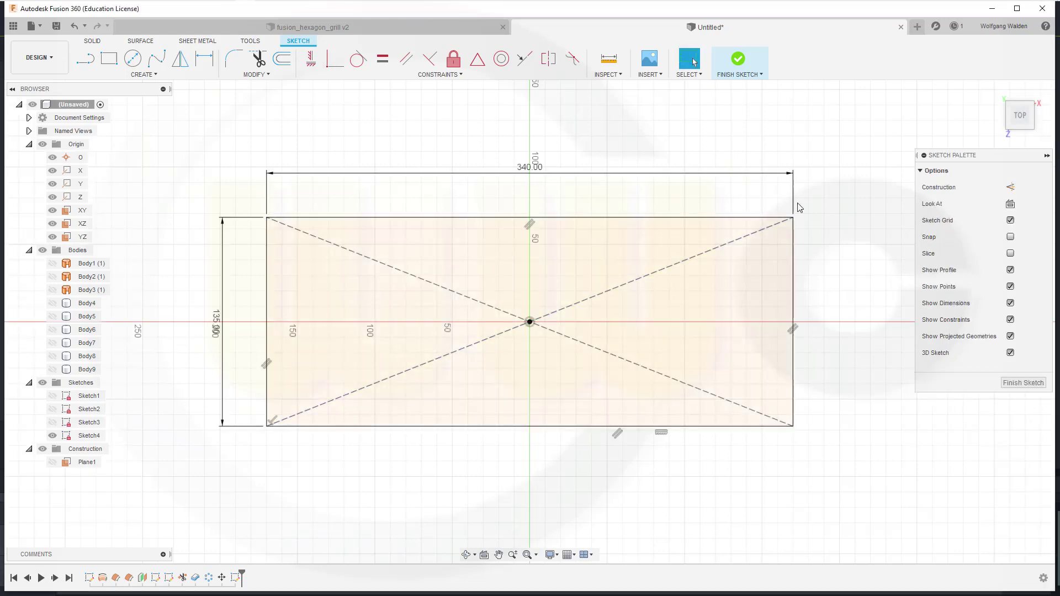
pyautogui.click(1011, 386)
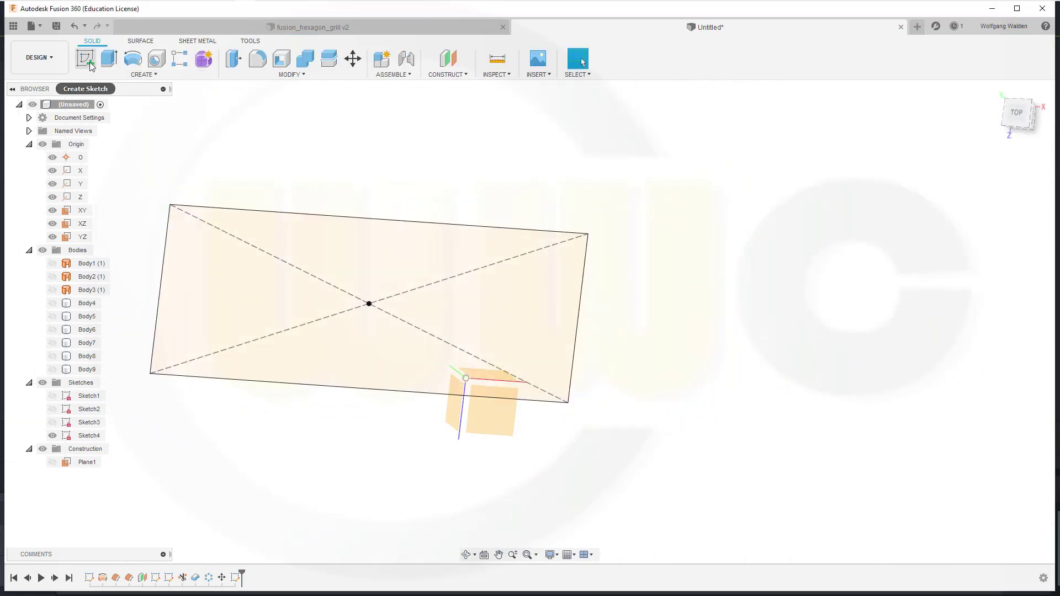
# Start a new sketch on an origin plane and show the curved surface Body3
pyautogui.click(85, 58)
pyautogui.click(482, 415)
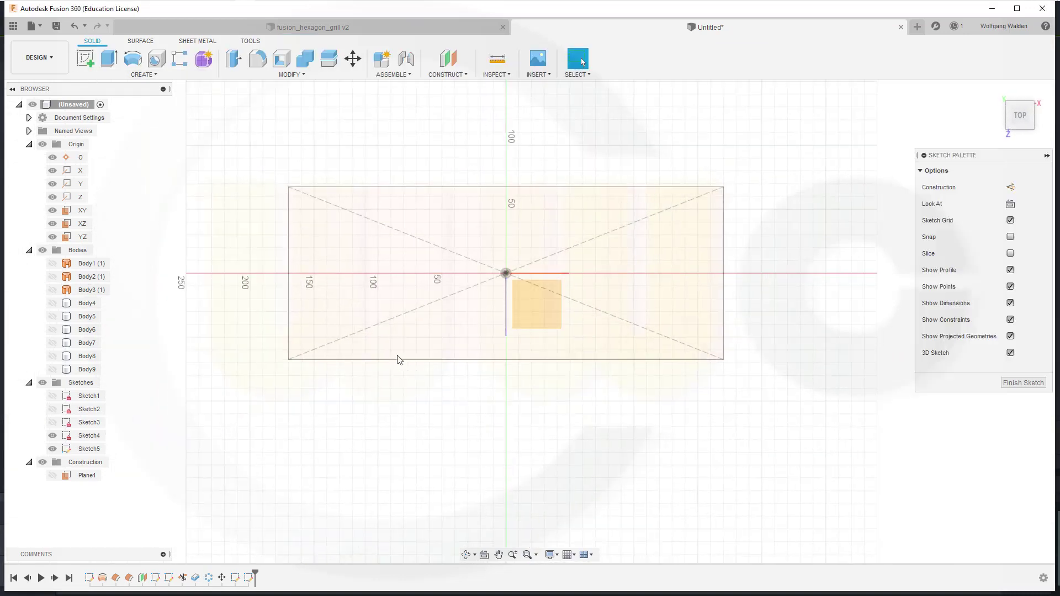
pyautogui.moveTo(364, 369)
pyautogui.keyDown('shift'); pyautogui.mouseDown(button='middle')
pyautogui.moveTo(338, 330)
pyautogui.moveTo(393, 449)
pyautogui.moveTo(384, 450)
pyautogui.mouseUp(button='middle'); pyautogui.keyUp('shift')
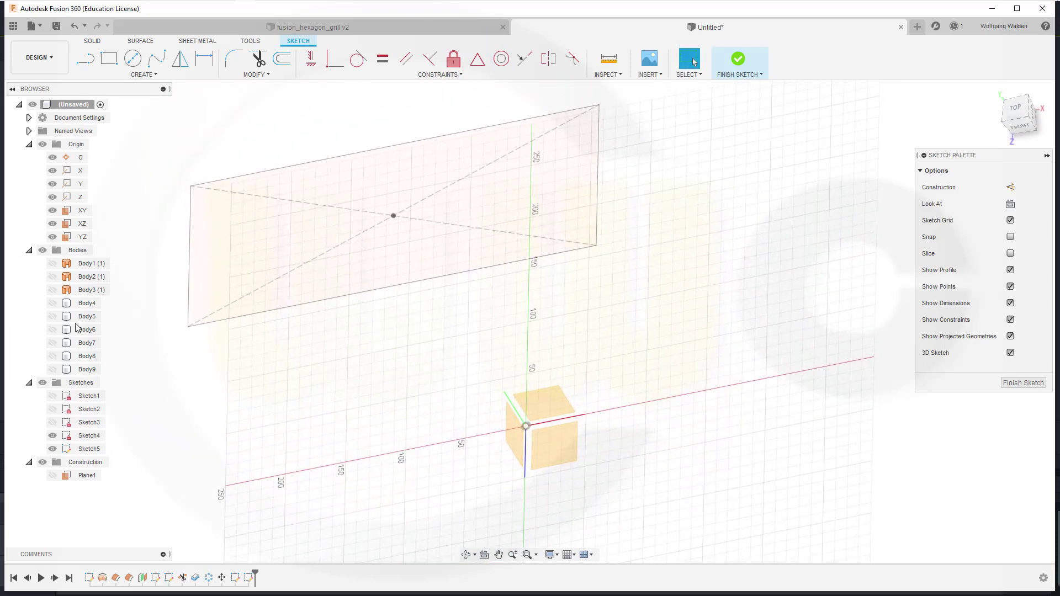
pyautogui.click(53, 290)
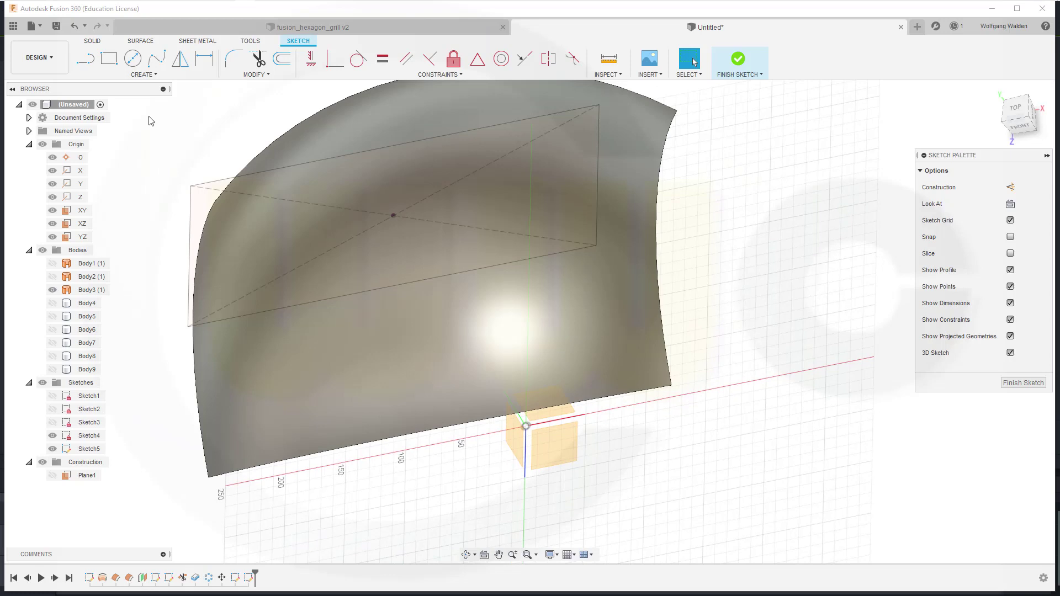
# Project the rectangle's four edges onto the curved surface with Project To Surface
pyautogui.click(156, 75)
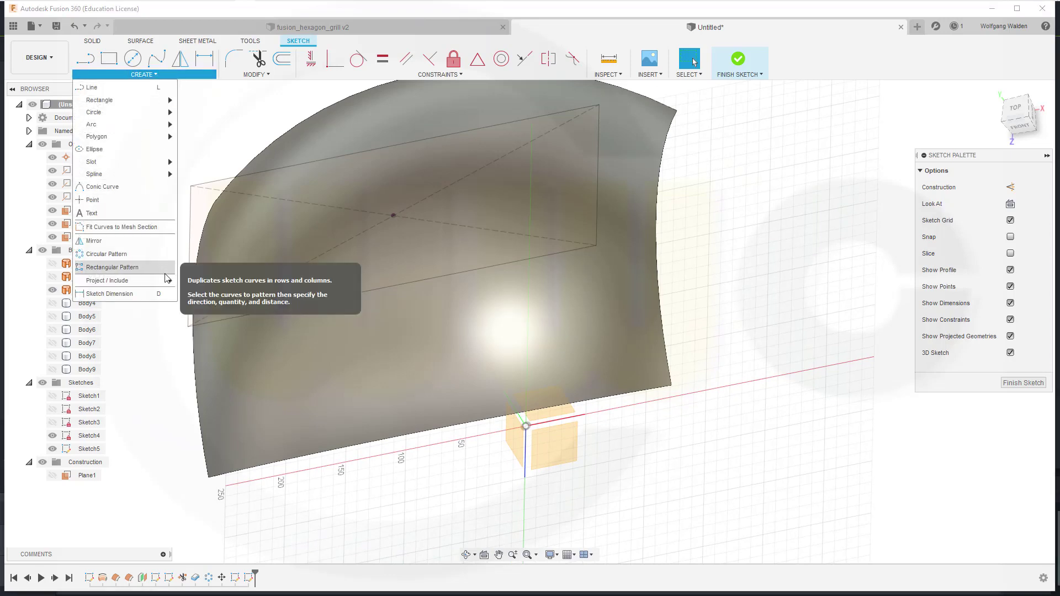
pyautogui.moveTo(165, 281)
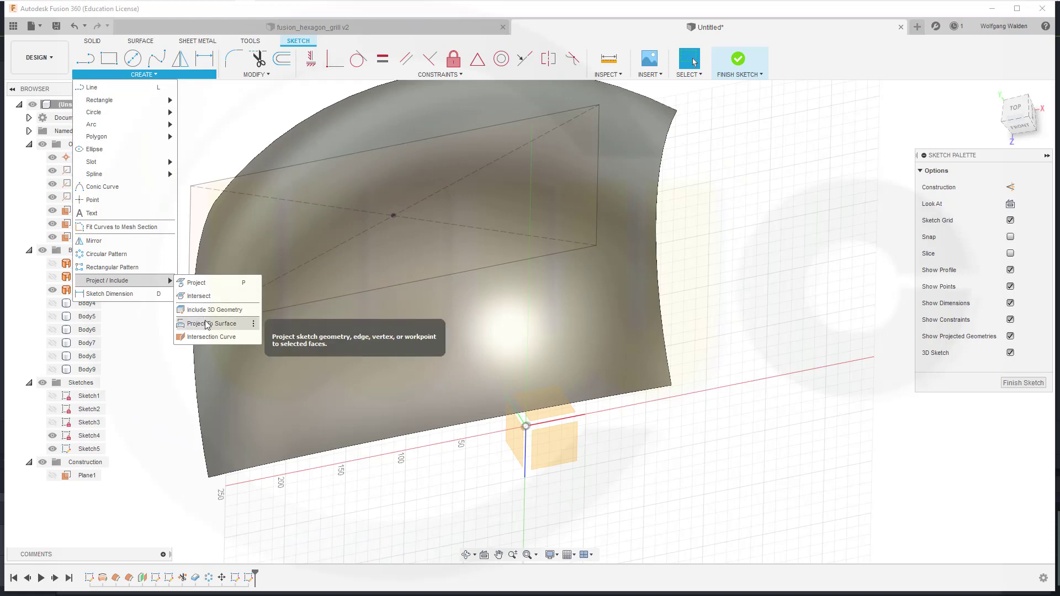
pyautogui.click(207, 324)
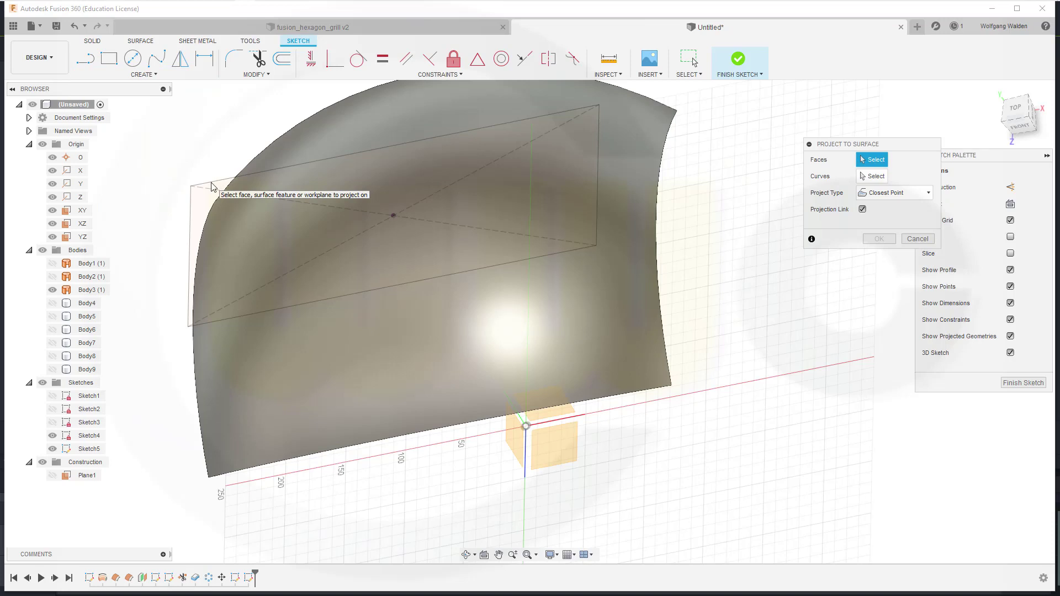
pyautogui.click(875, 177)
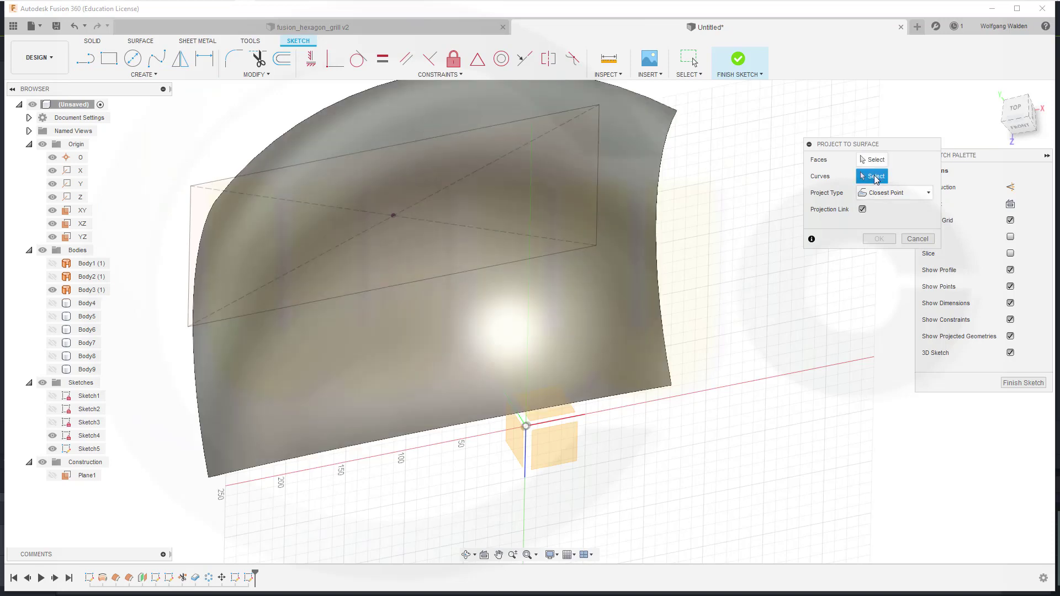
pyautogui.click(207, 188)
pyautogui.click(189, 243)
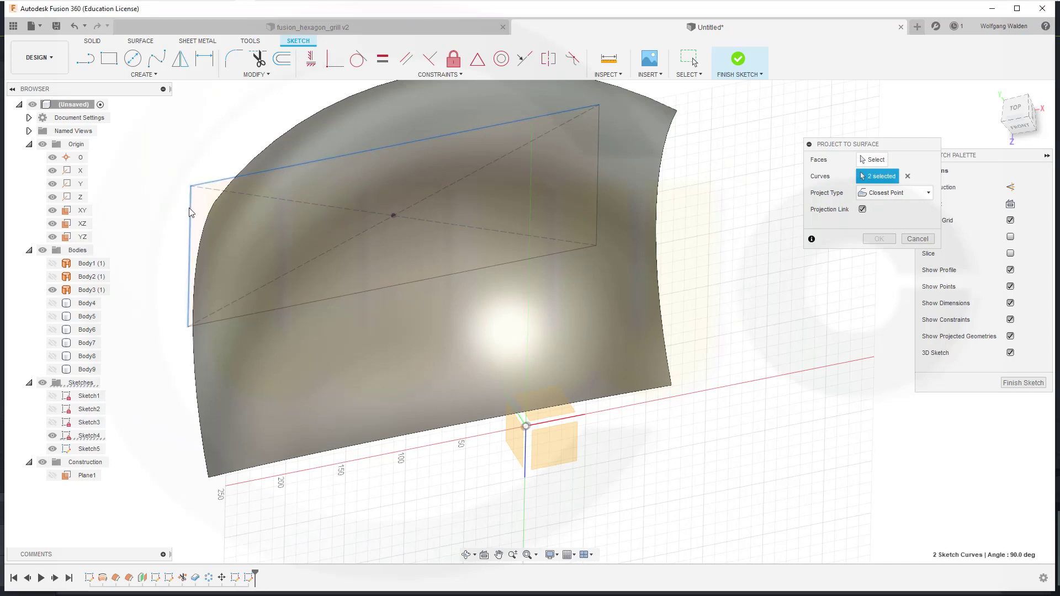
pyautogui.click(284, 311)
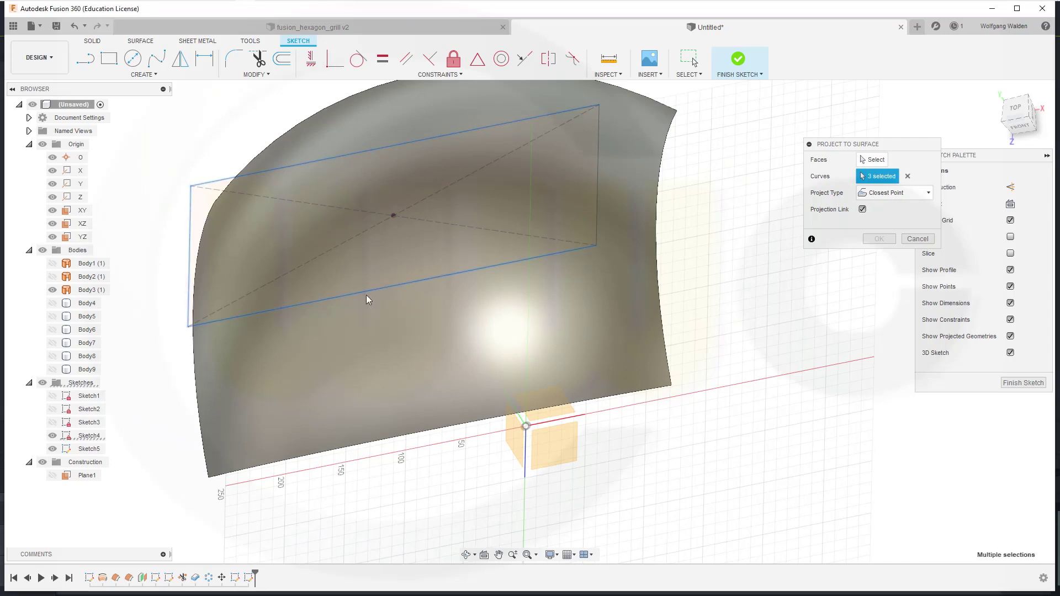
pyautogui.click(599, 198)
pyautogui.click(872, 160)
pyautogui.click(563, 340)
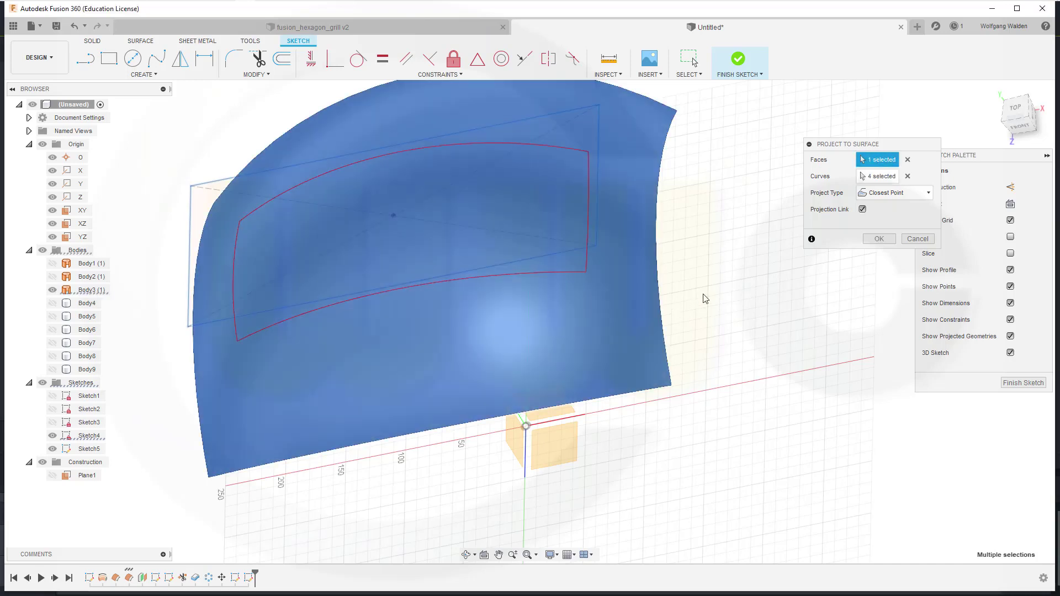
pyautogui.click(877, 238)
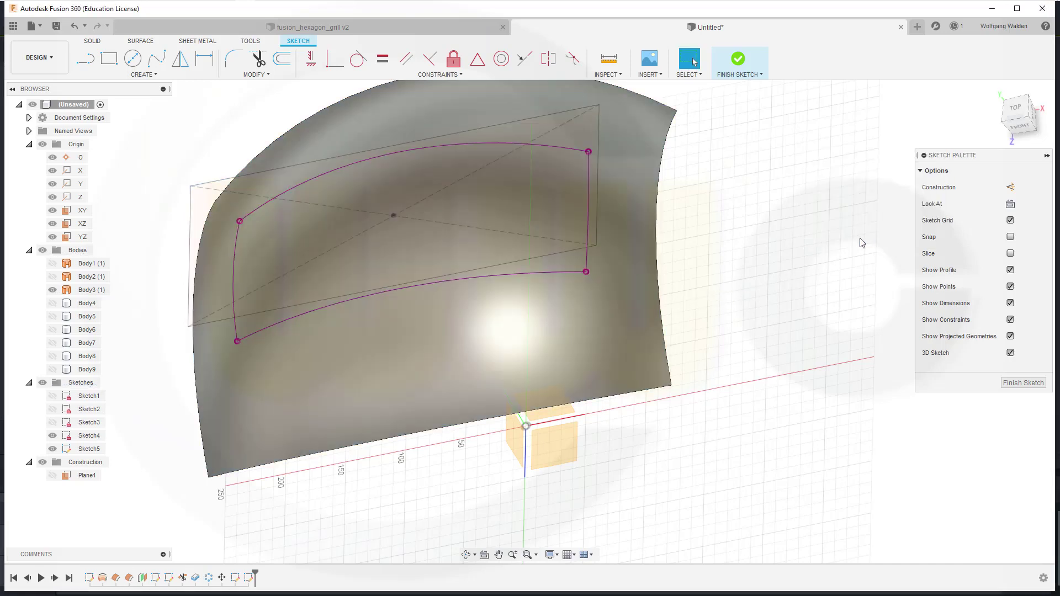
# Hide the flat rectangle sketch Sketch4 and the curved surface Body3
pyautogui.moveTo(760, 244); pyautogui.dragTo(850, 294, button='middle')
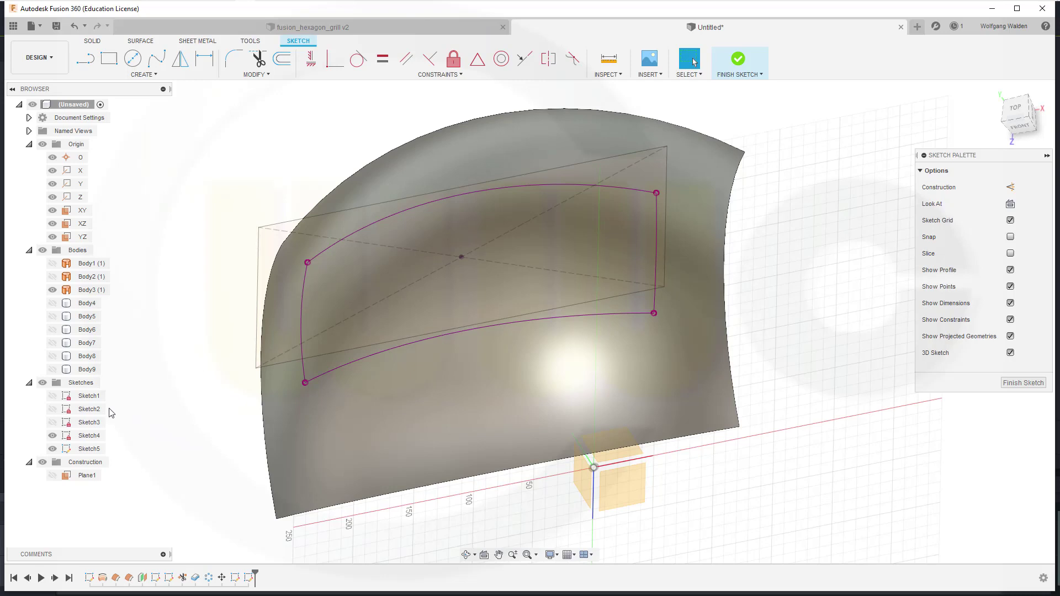
pyautogui.click(52, 436)
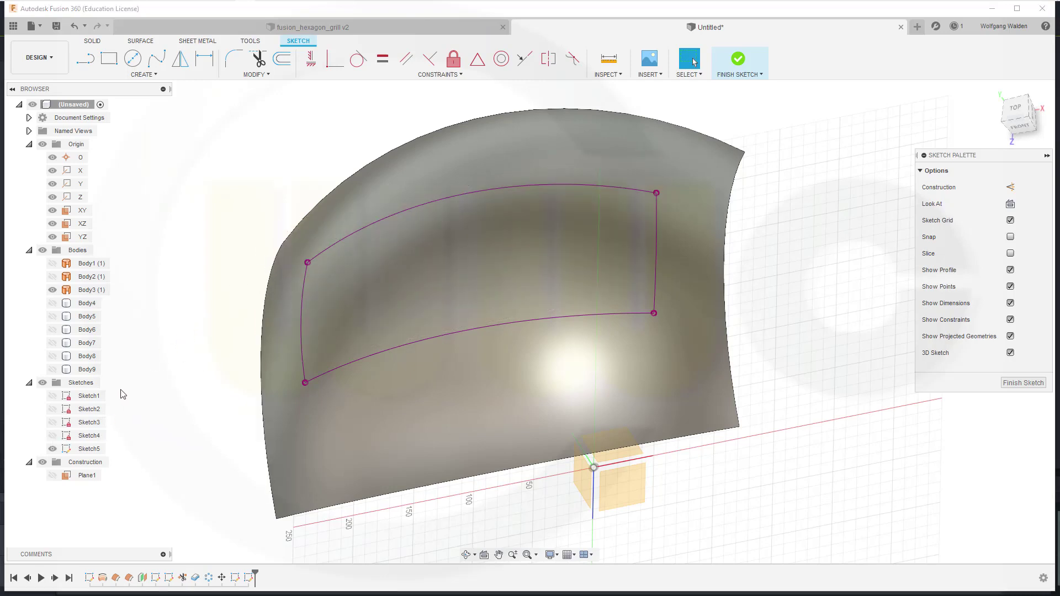
pyautogui.click(52, 290)
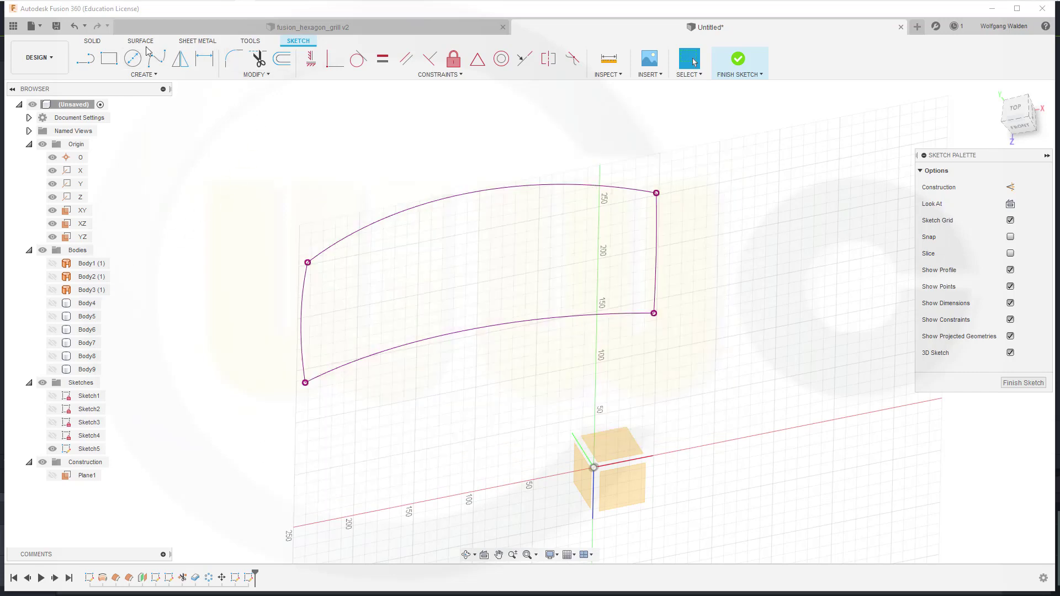
# Finish the outline sketch and trim Body3, removing everything outside the projected curves
pyautogui.click(1018, 382)
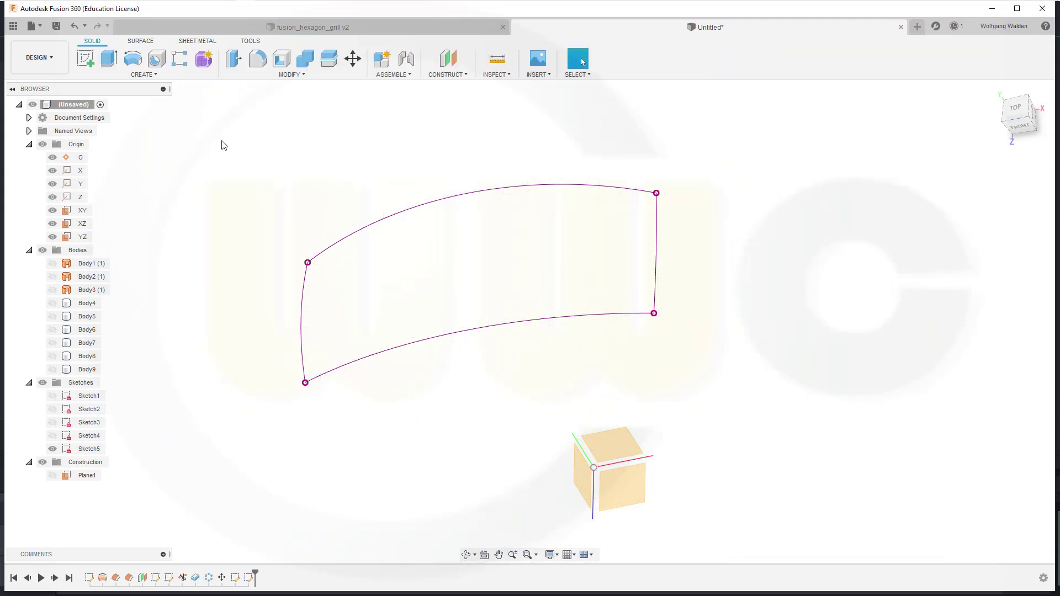
pyautogui.click(141, 41)
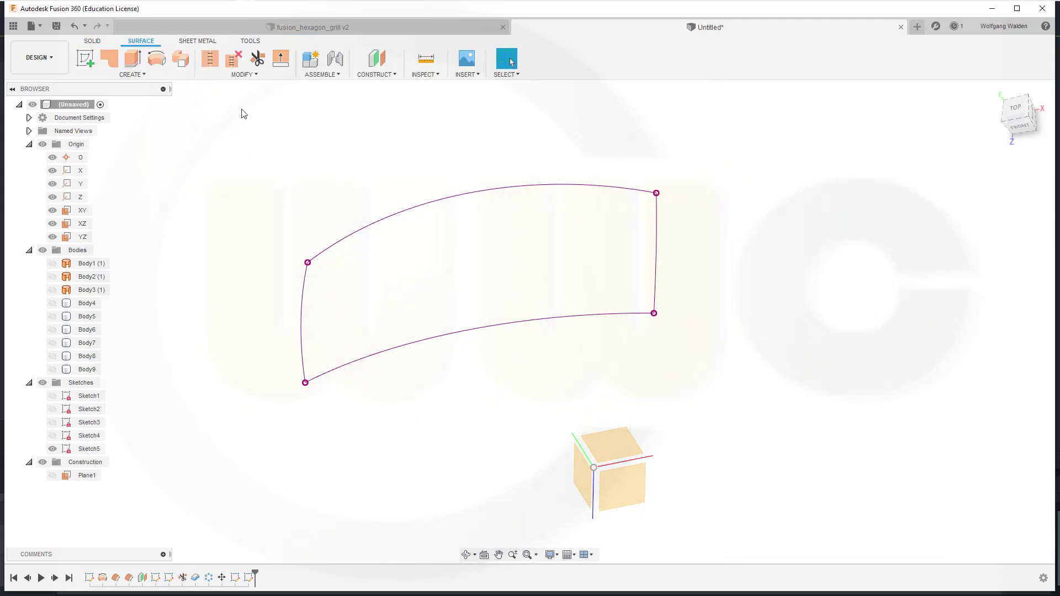
pyautogui.click(258, 58)
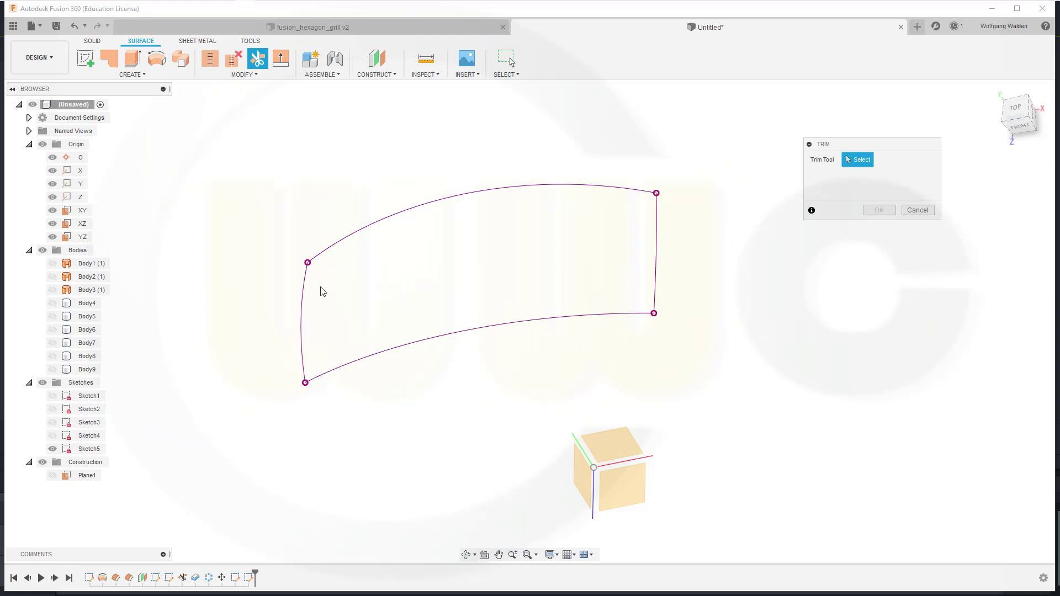
pyautogui.click(302, 312)
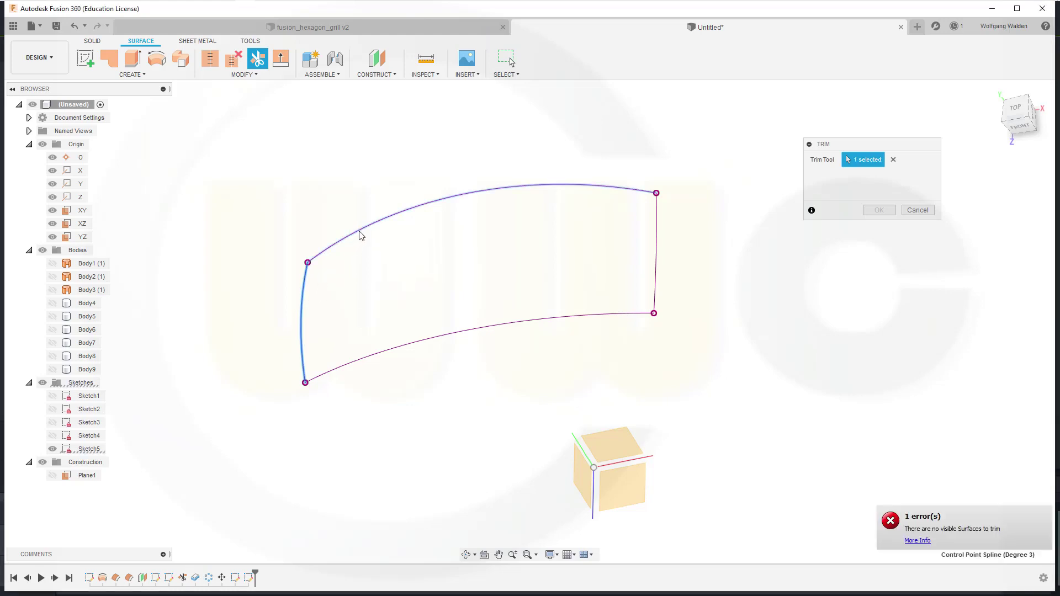
pyautogui.click(568, 318)
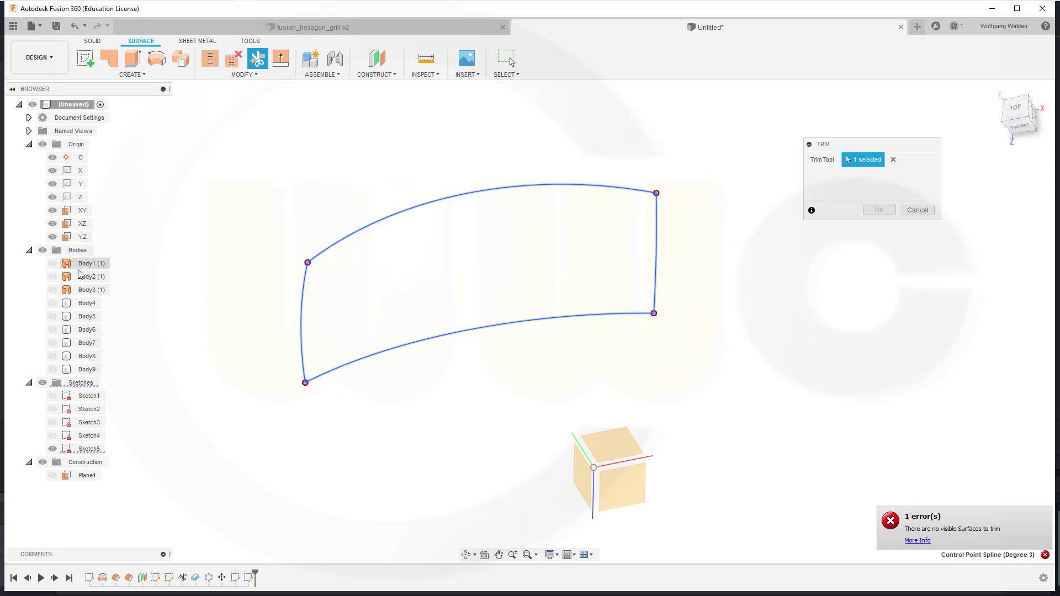
pyautogui.click(53, 290)
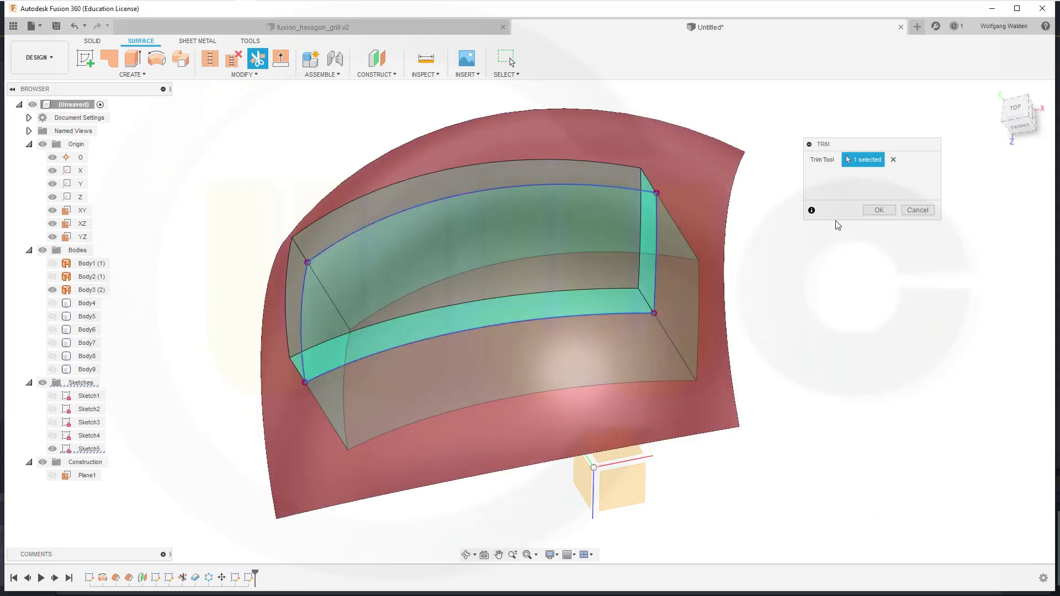
pyautogui.click(879, 210)
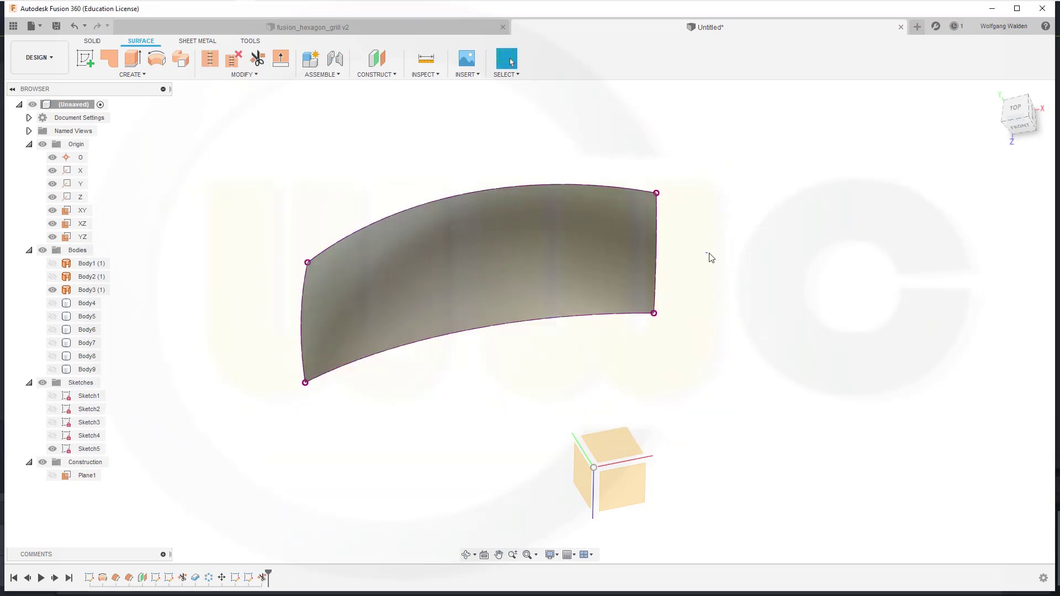
pyautogui.moveTo(298, 208); pyautogui.dragTo(315, 186, button='middle')
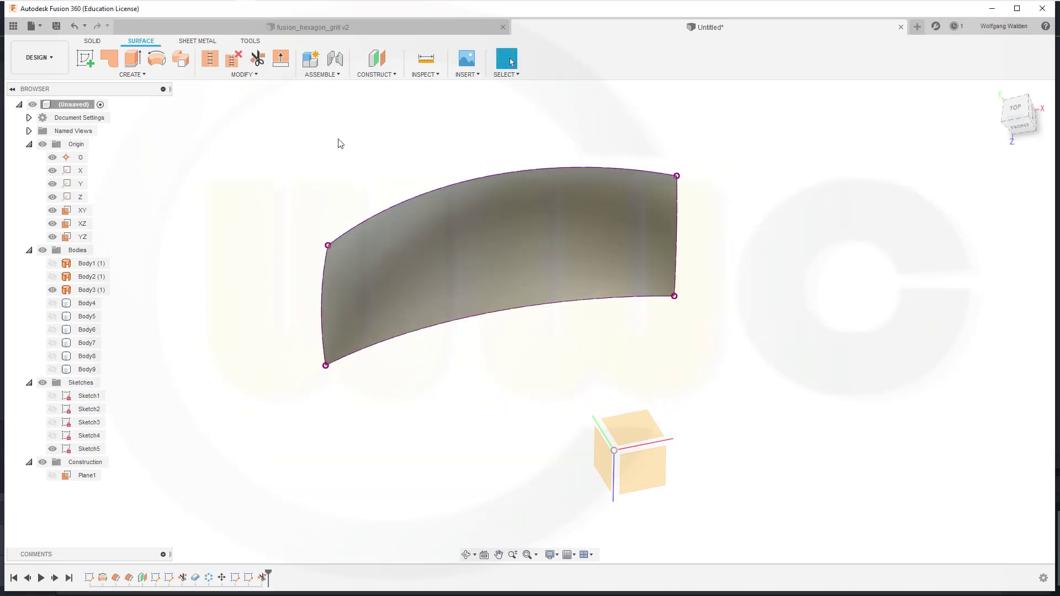
# Thicken the trimmed curved panel 0.50 mm symmetrically into new solid Body10
pyautogui.click(141, 75)
pyautogui.click(113, 234)
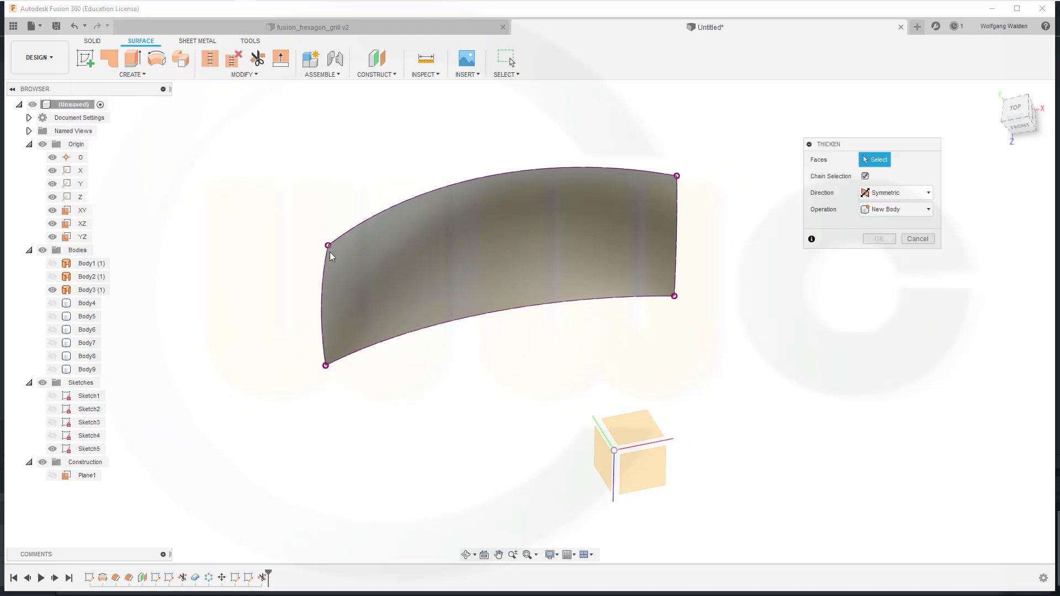
pyautogui.click(428, 263)
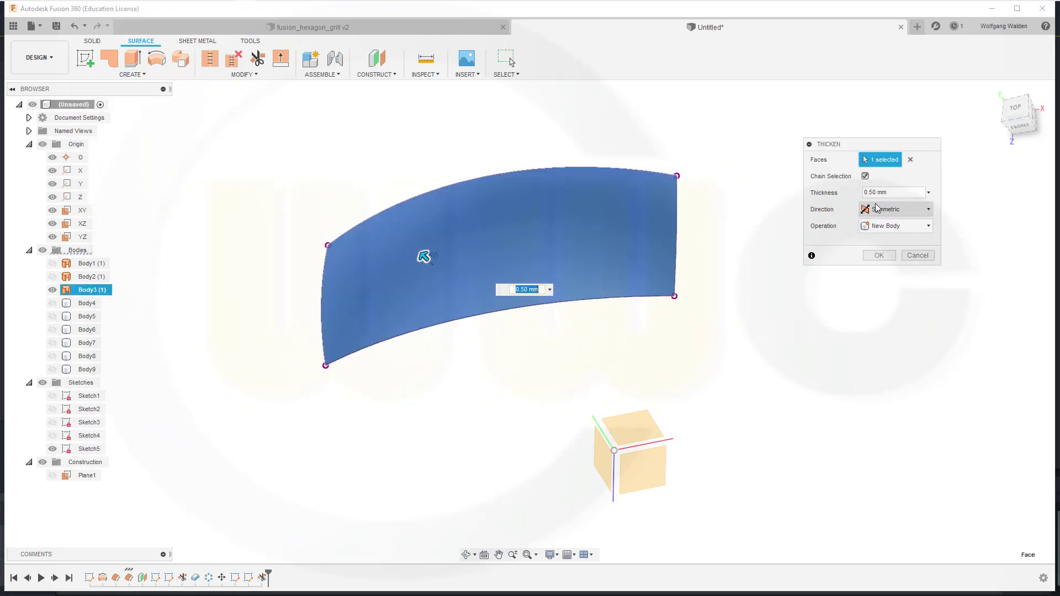
pyautogui.click(878, 256)
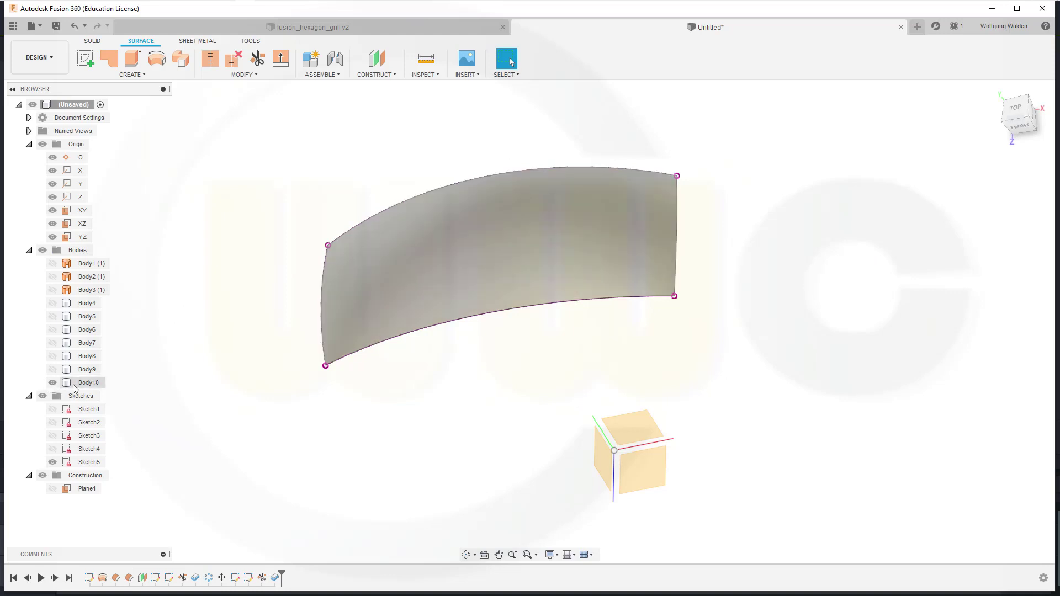
# Check Body10's properties, then rename the body to thickened_trim
pyautogui.click(91, 388)
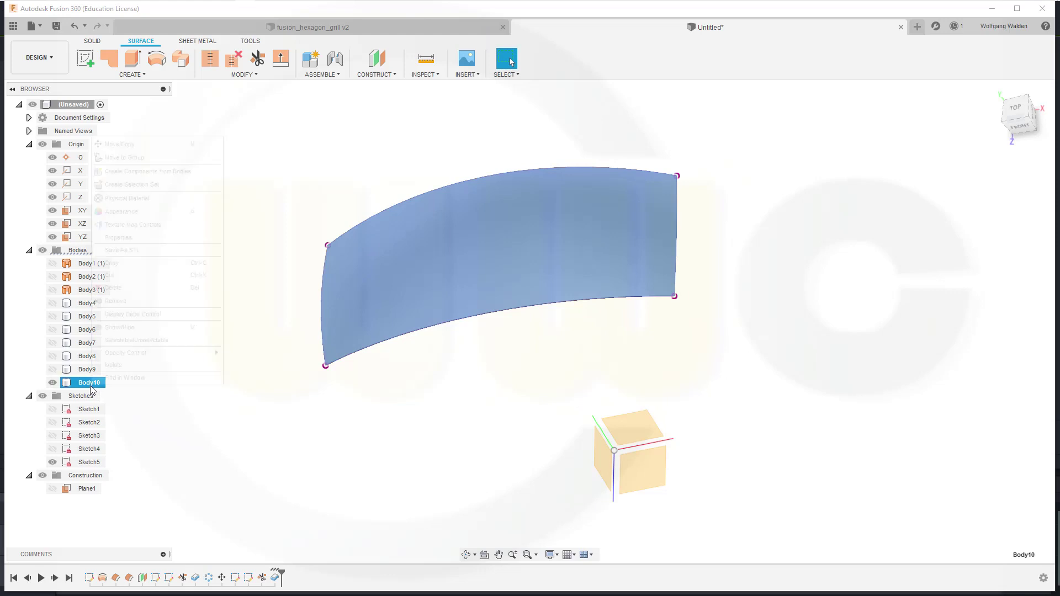
pyautogui.rightClick(91, 388)
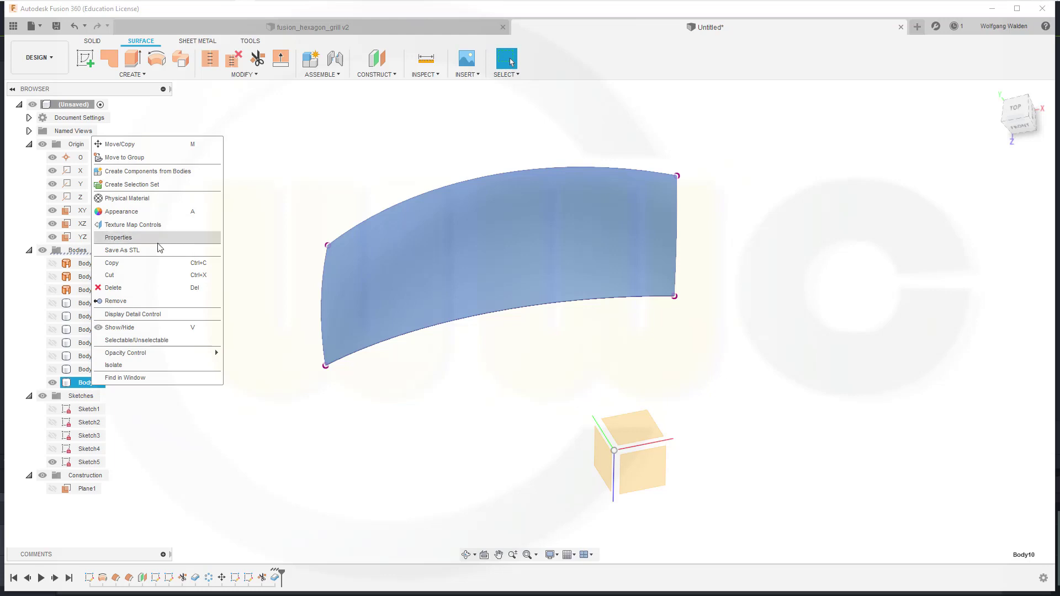
pyautogui.click(129, 238)
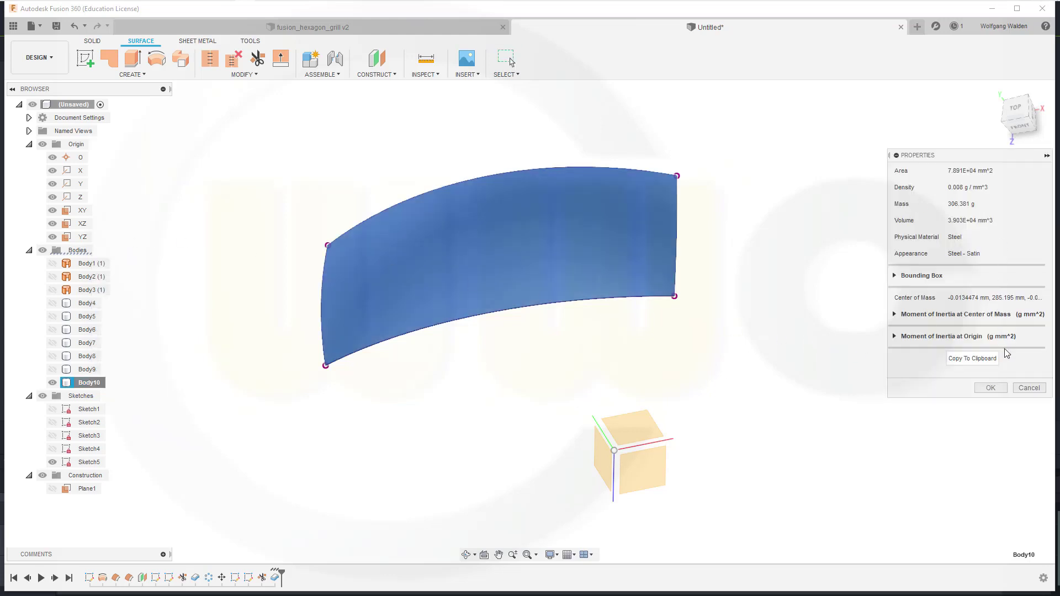
pyautogui.click(1029, 388)
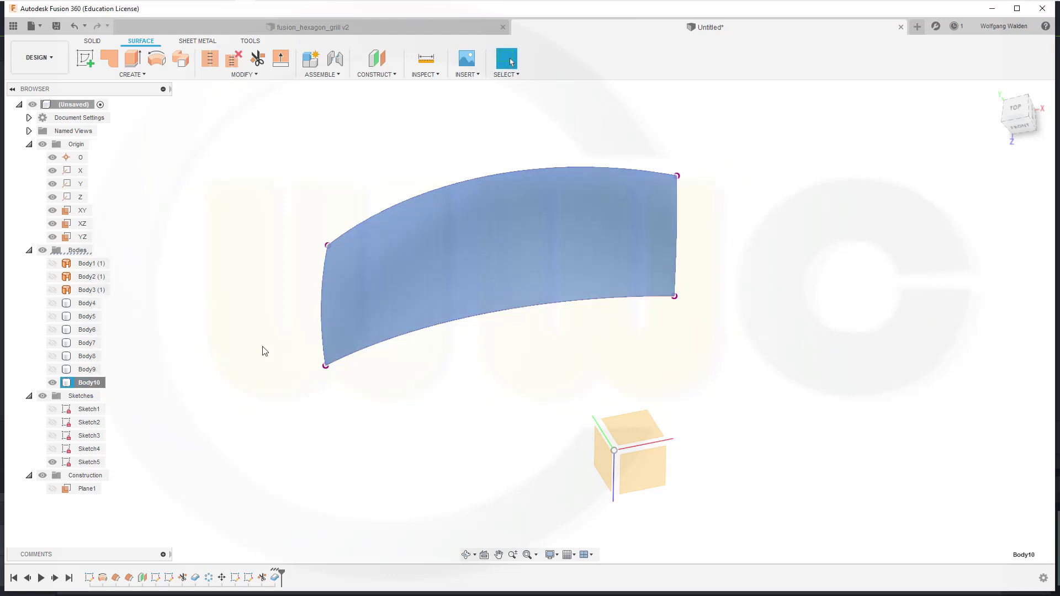
pyautogui.doubleClick(93, 382)
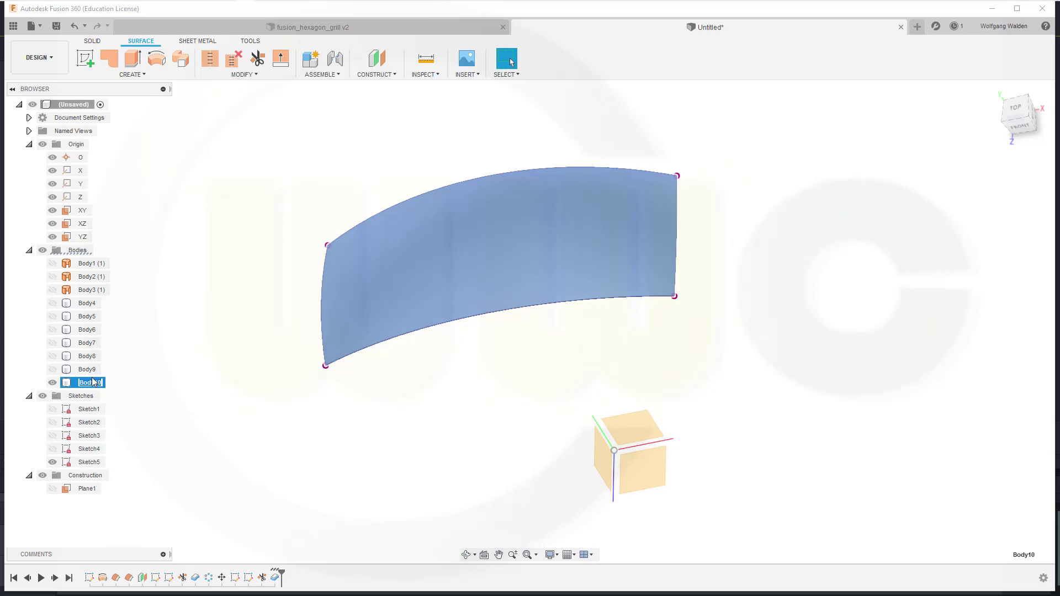
pyautogui.write('thickened_trim')
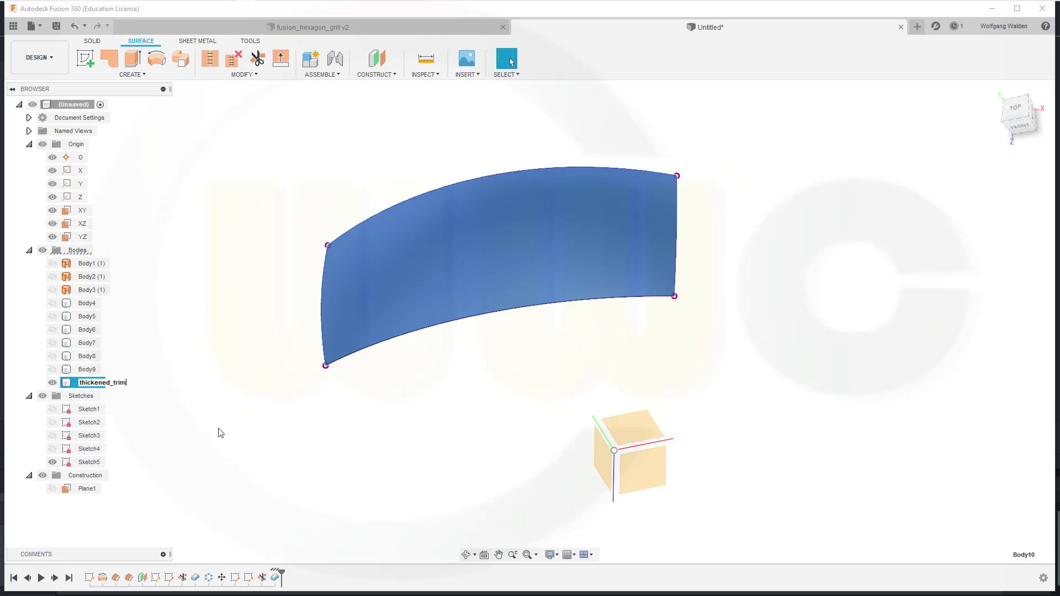
pyautogui.press('Return')
# Hide the thickened_trim body and the Sketch5 outline
pyautogui.click(171, 386)
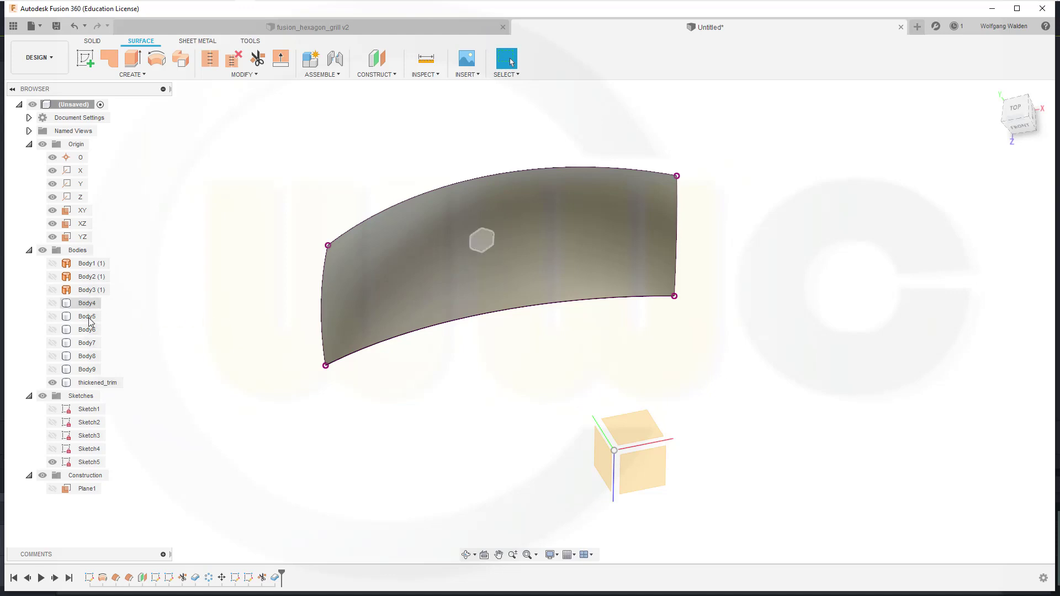
pyautogui.click(52, 383)
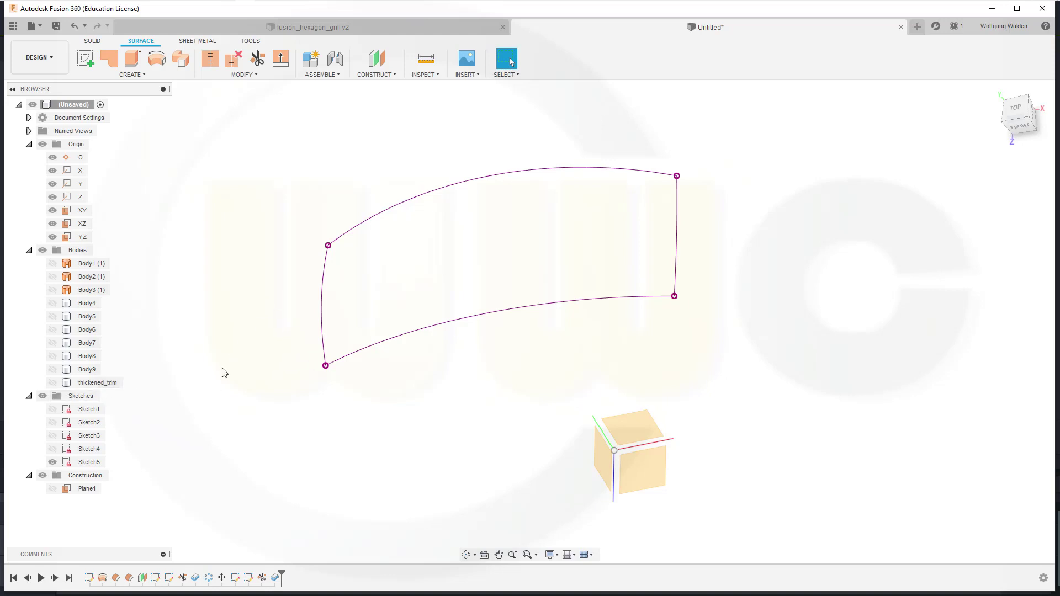
pyautogui.click(53, 462)
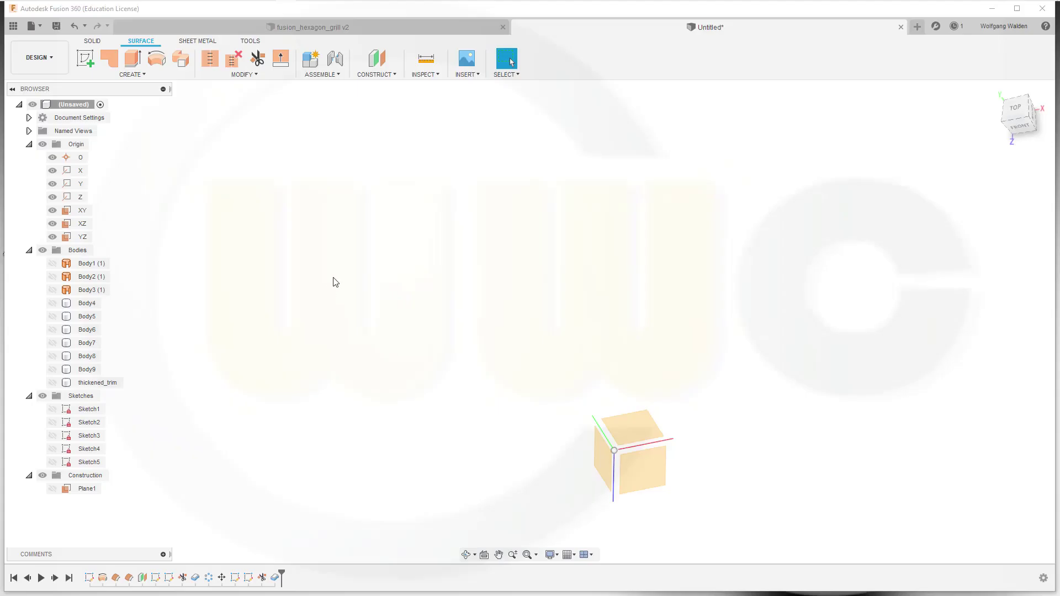
# Show hexagon bodies Body4 through Body9 and view them from the top
pyautogui.click(90, 303)
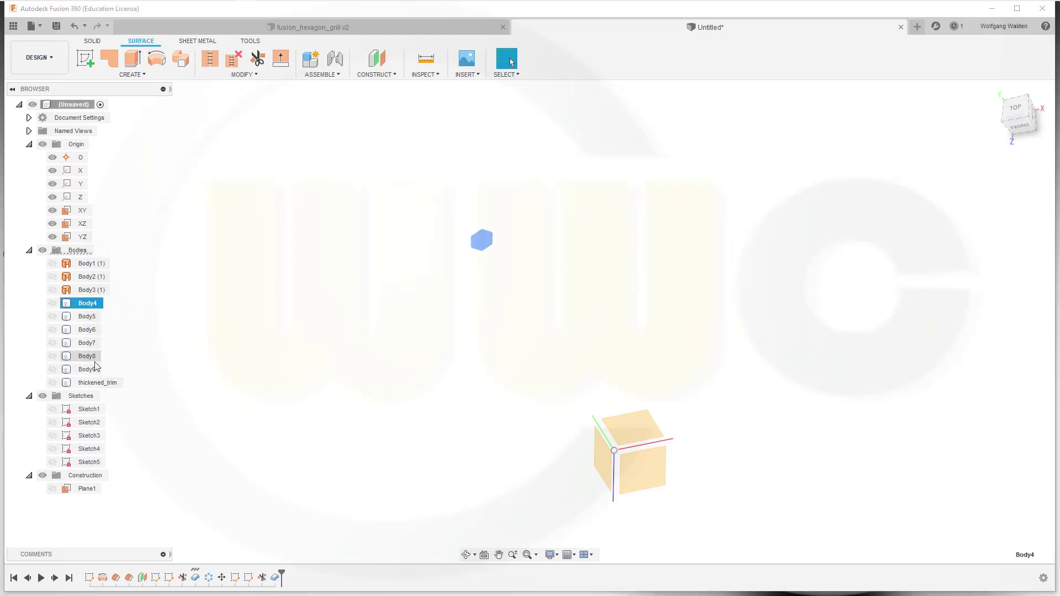
pyautogui.keyDown('shift'); pyautogui.click(94, 368); pyautogui.keyUp('shift')
pyautogui.rightClick(93, 375)
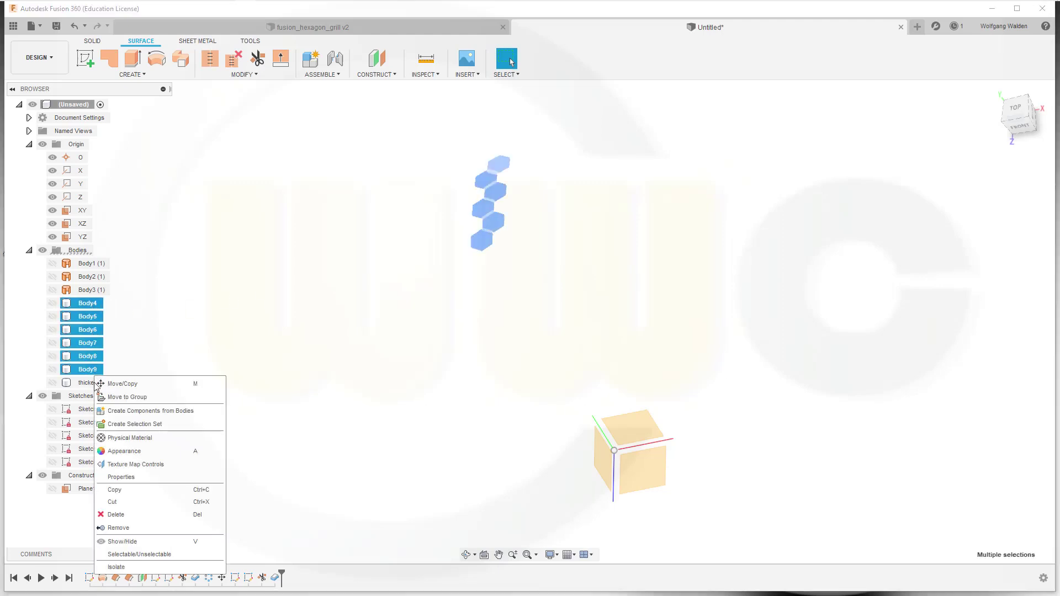
pyautogui.click(111, 543)
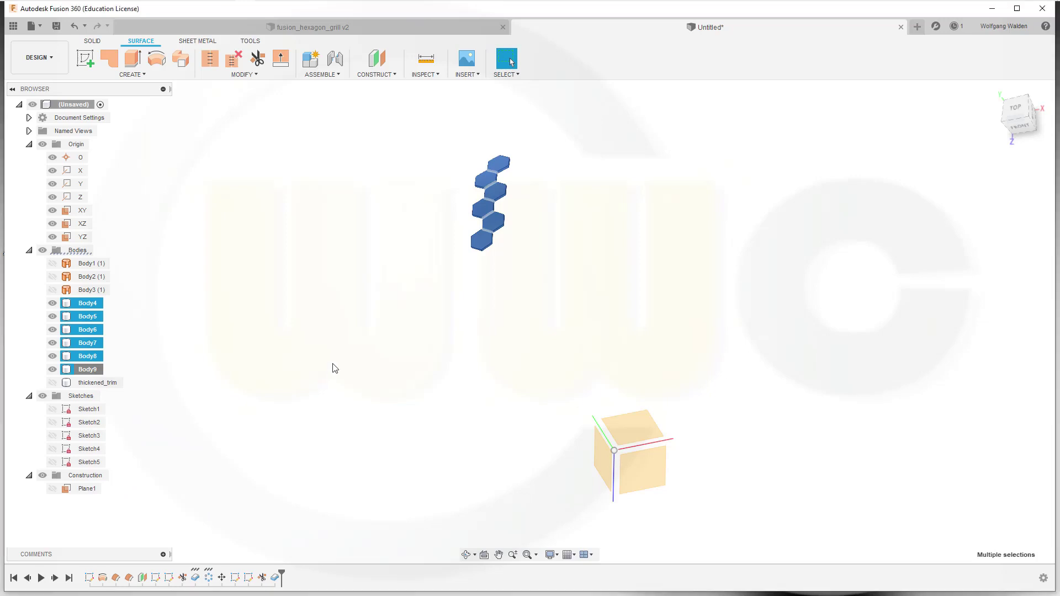
pyautogui.click(345, 343)
pyautogui.moveTo(372, 240); pyautogui.dragTo(402, 285, button='middle')
pyautogui.moveTo(409, 293); pyautogui.dragTo(411, 324)
pyautogui.press('Escape')
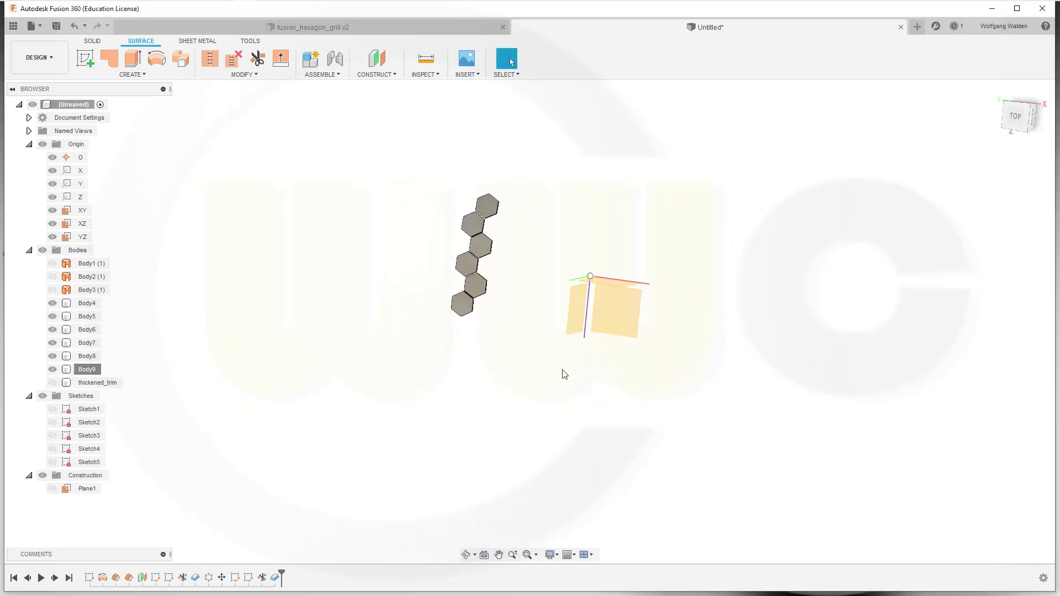
pyautogui.click(586, 339)
pyautogui.click(608, 239)
pyautogui.moveTo(608, 239); pyautogui.dragTo(615, 242, button='middle')
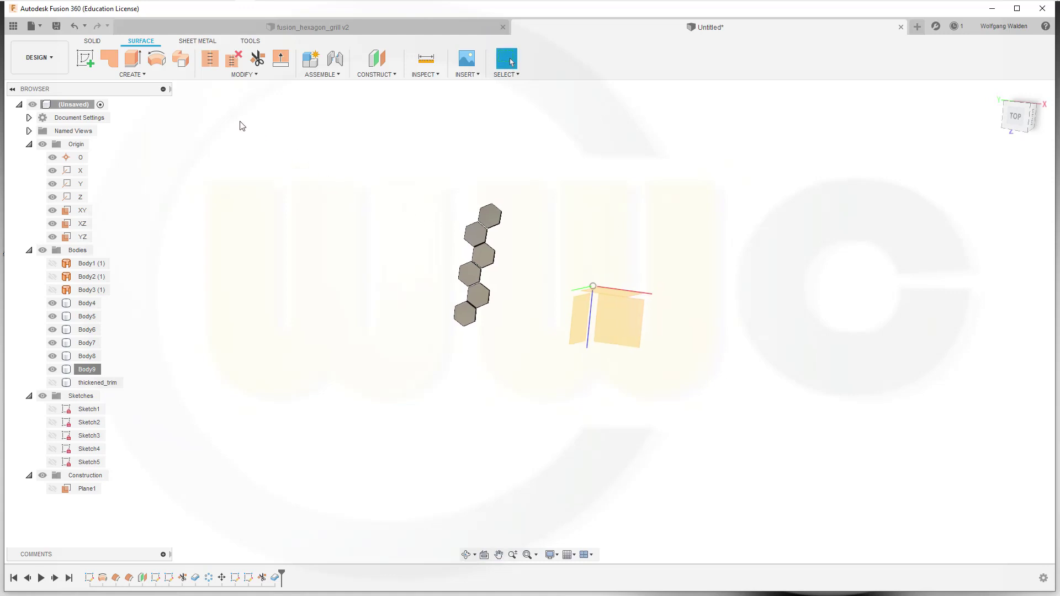
# Start a circular pattern of the six hexagon bodies around the Z axis
pyautogui.click(144, 75)
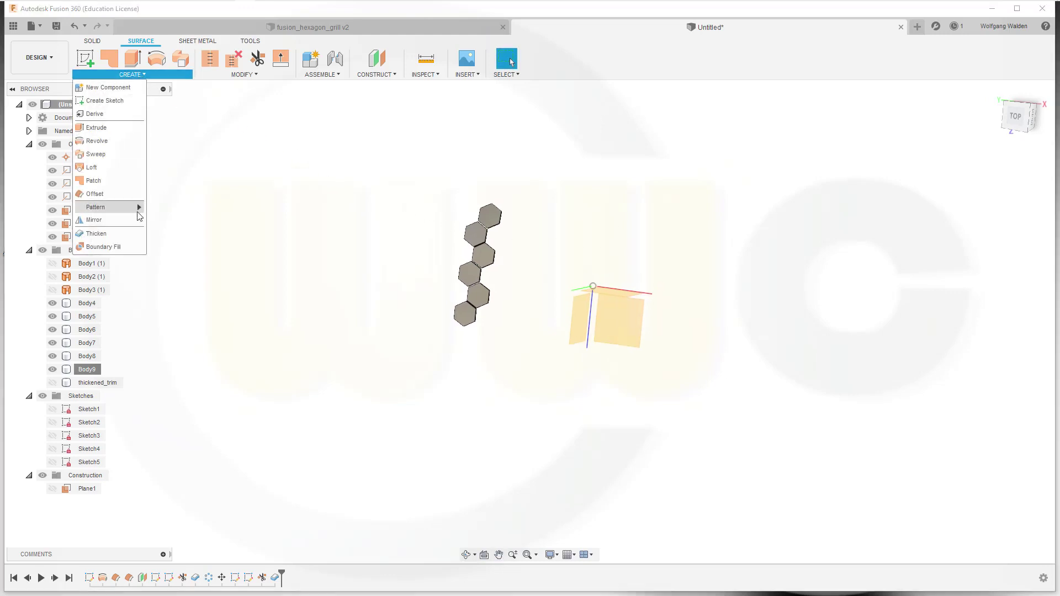
pyautogui.moveTo(135, 207)
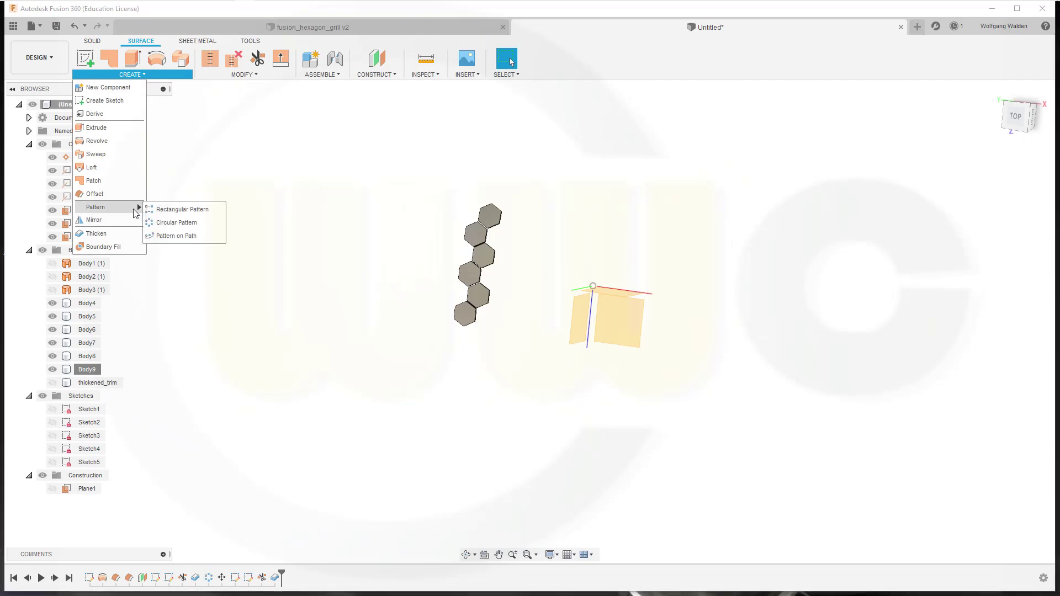
pyautogui.click(171, 222)
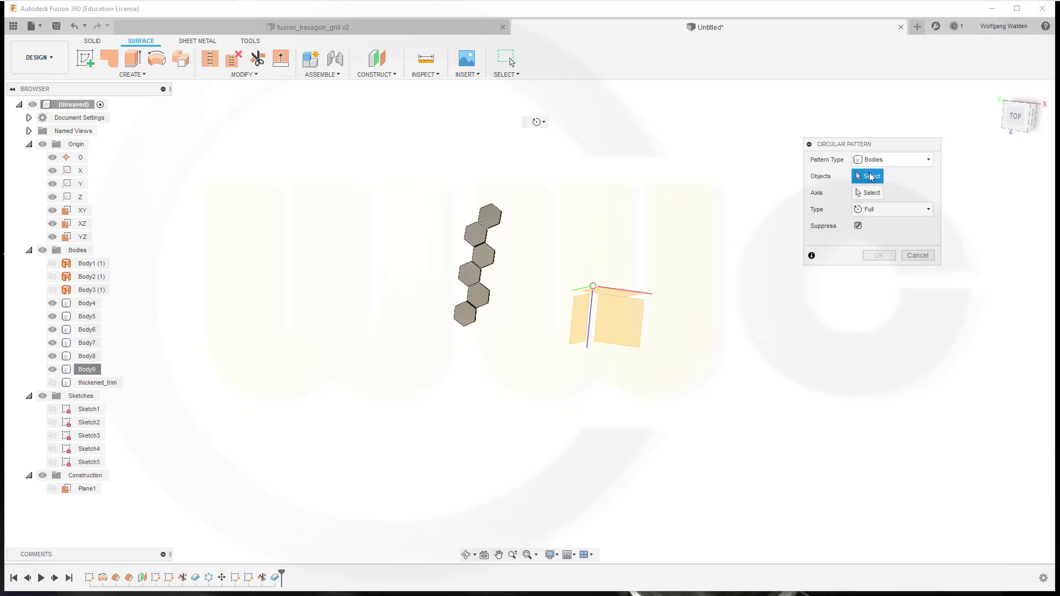
pyautogui.moveTo(398, 176); pyautogui.dragTo(516, 360)
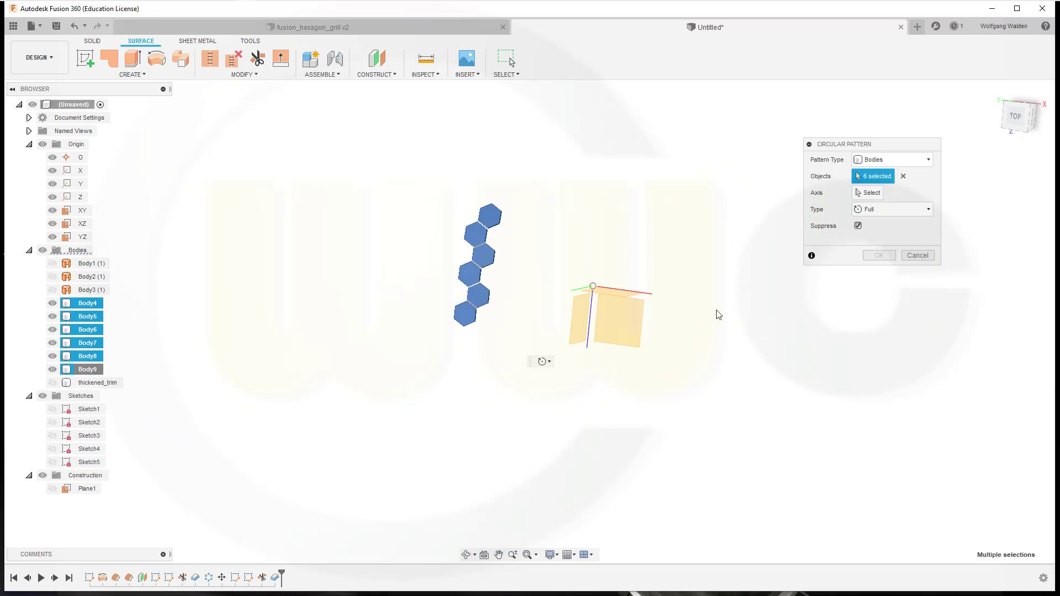
pyautogui.click(877, 192)
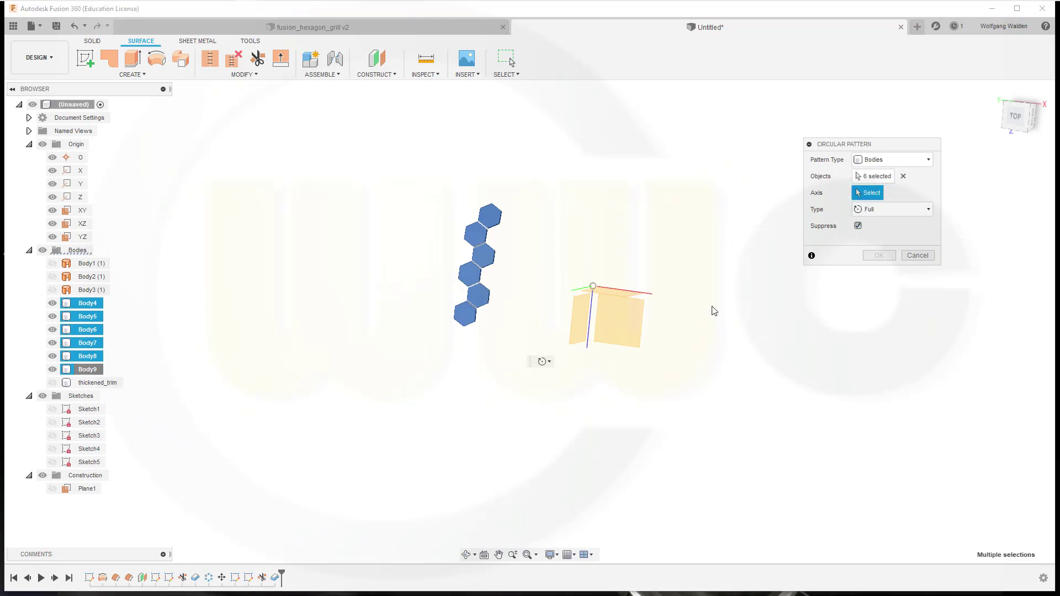
pyautogui.click(589, 347)
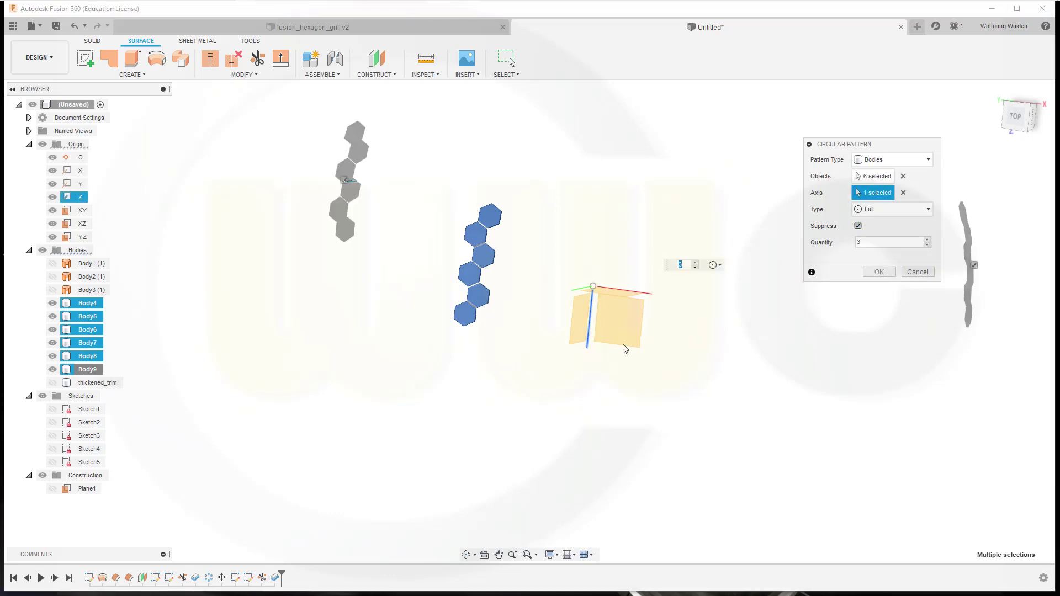
# Pattern them over a 32° total angle with 10 instances and confirm
pyautogui.click(928, 209)
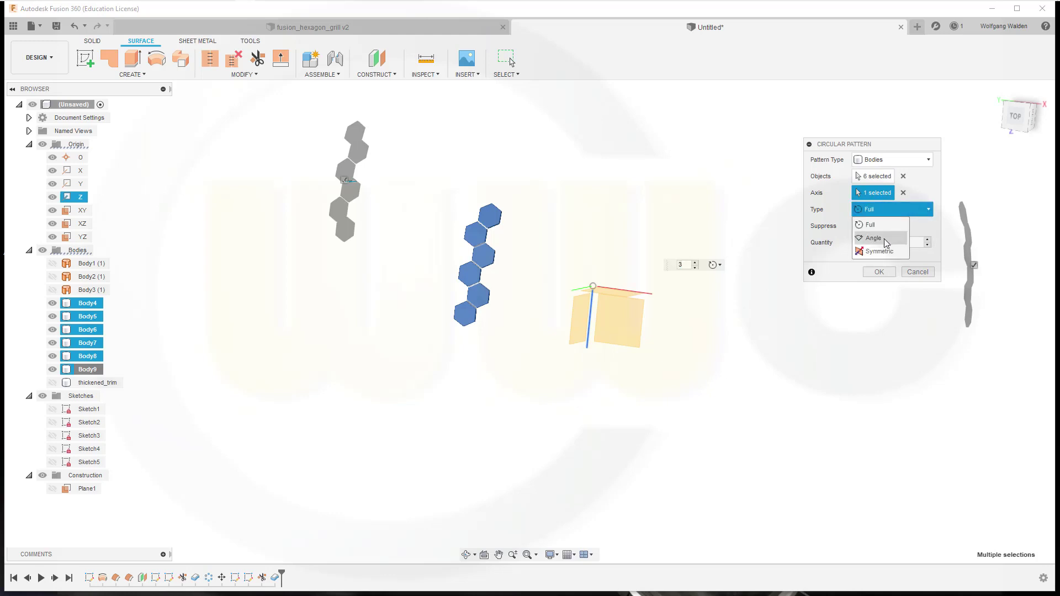
pyautogui.click(872, 237)
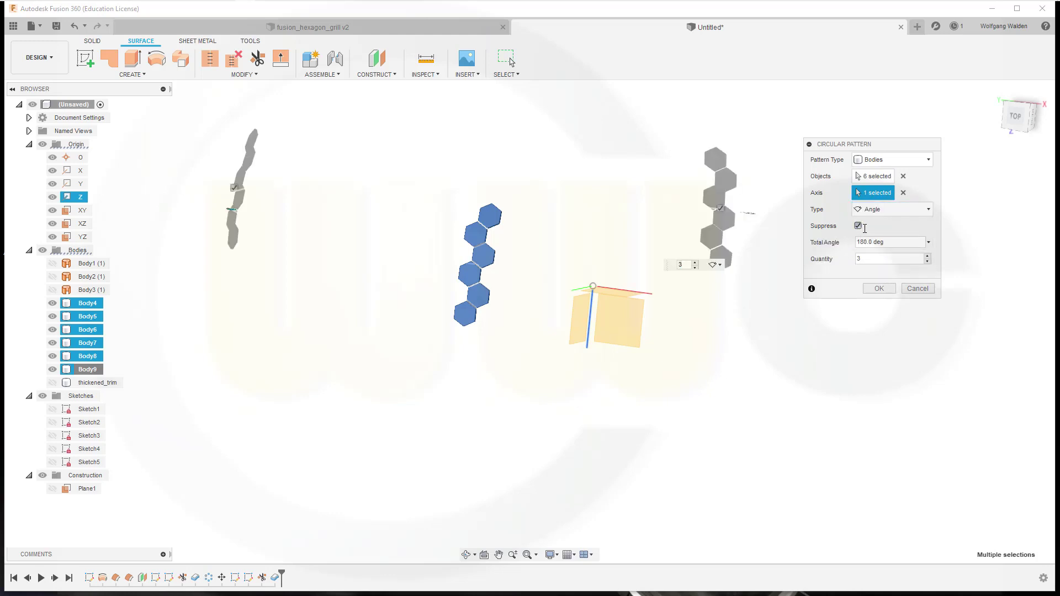
pyautogui.click(888, 242)
pyautogui.write('32')
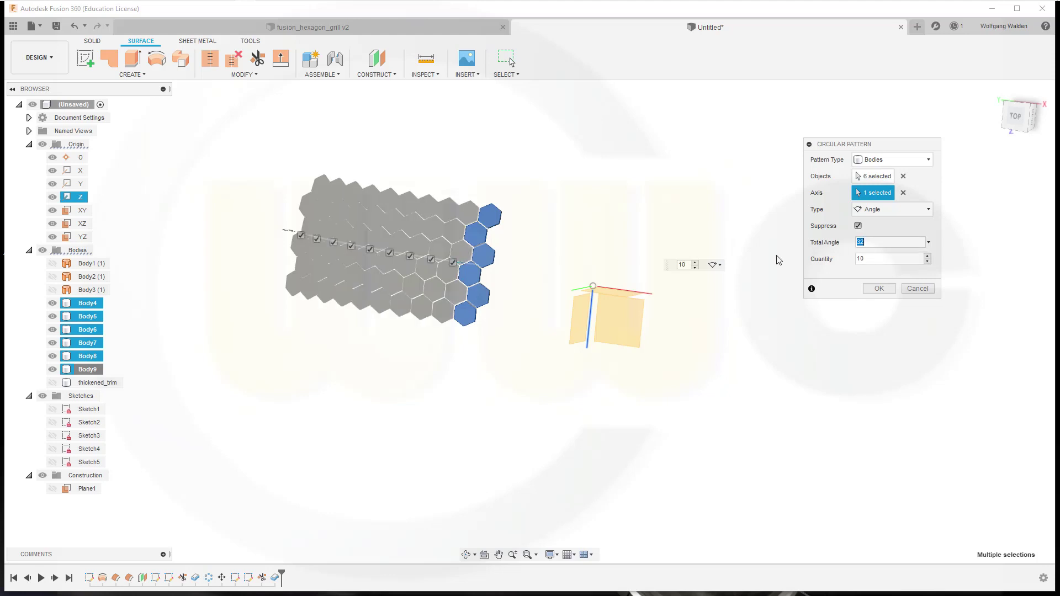
pyautogui.scroll(-1, 517, 271)
pyautogui.keyDown('shift'); pyautogui.moveTo(447, 278); pyautogui.dragTo(455, 296, button='middle'); pyautogui.keyUp('shift')
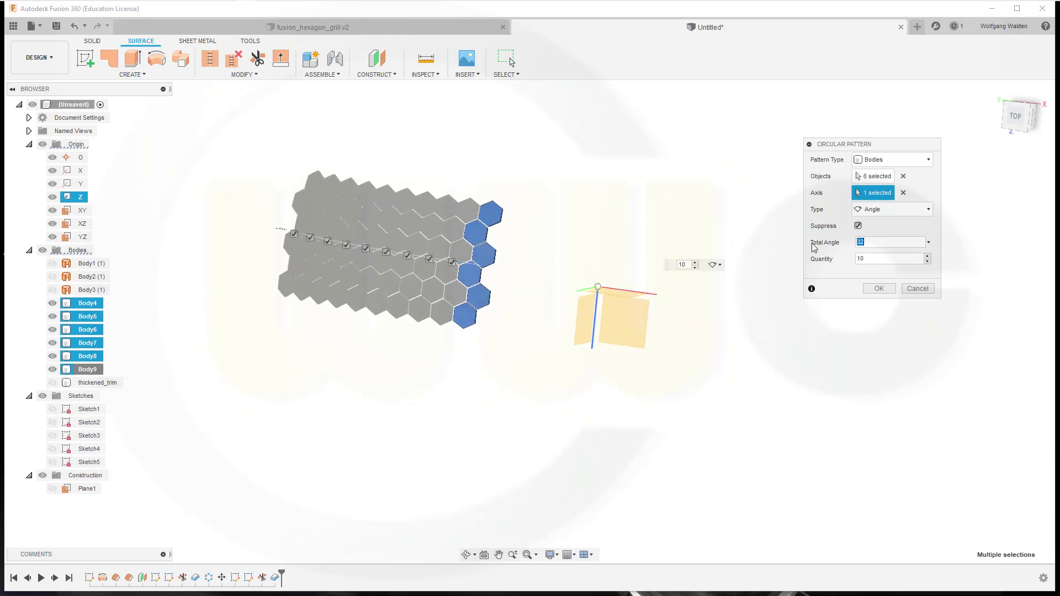
pyautogui.click(879, 289)
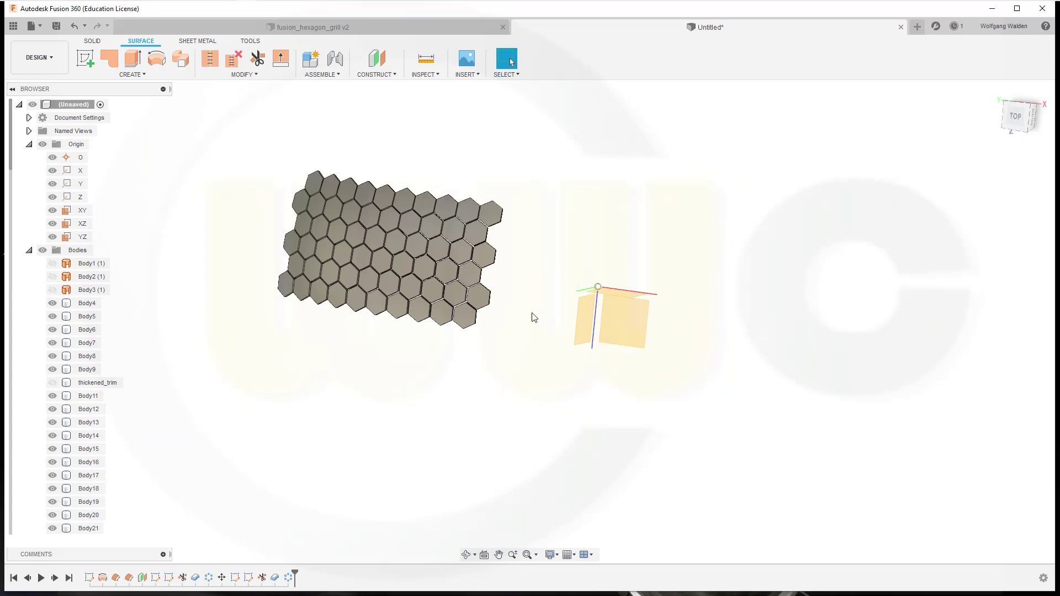
# Start a mirror and window-select the 54 hexagon bodies as its objects
pyautogui.keyDown('shift'); pyautogui.moveTo(305, 261); pyautogui.dragTo(306, 260, button='middle'); pyautogui.keyUp('shift')
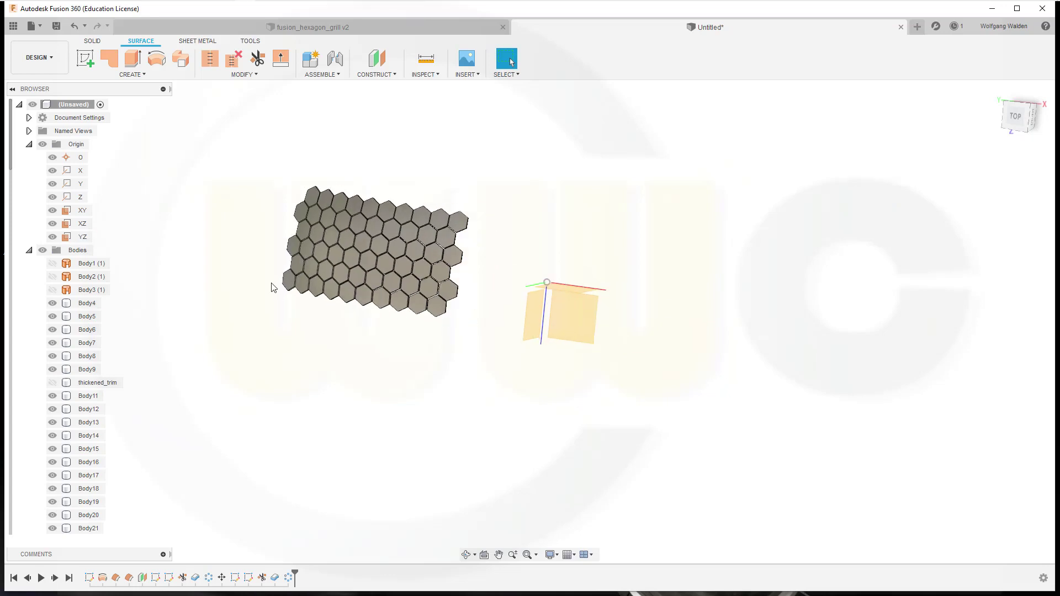
pyautogui.keyDown('shift'); pyautogui.moveTo(316, 296); pyautogui.dragTo(346, 292, button='middle'); pyautogui.keyUp('shift')
pyautogui.moveTo(348, 299); pyautogui.dragTo(349, 307)
pyautogui.press('Escape')
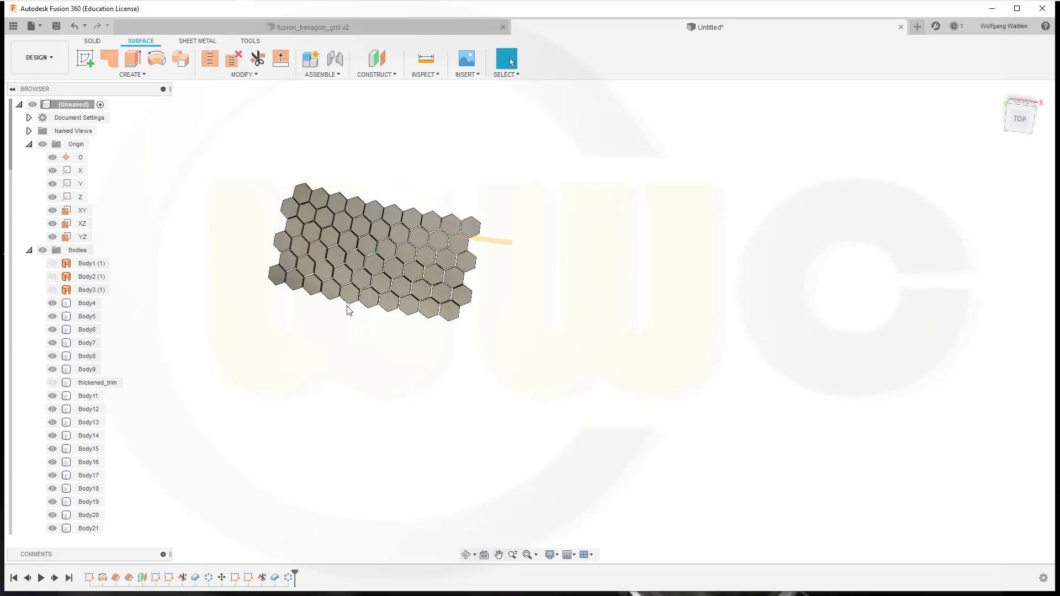
pyautogui.click(143, 76)
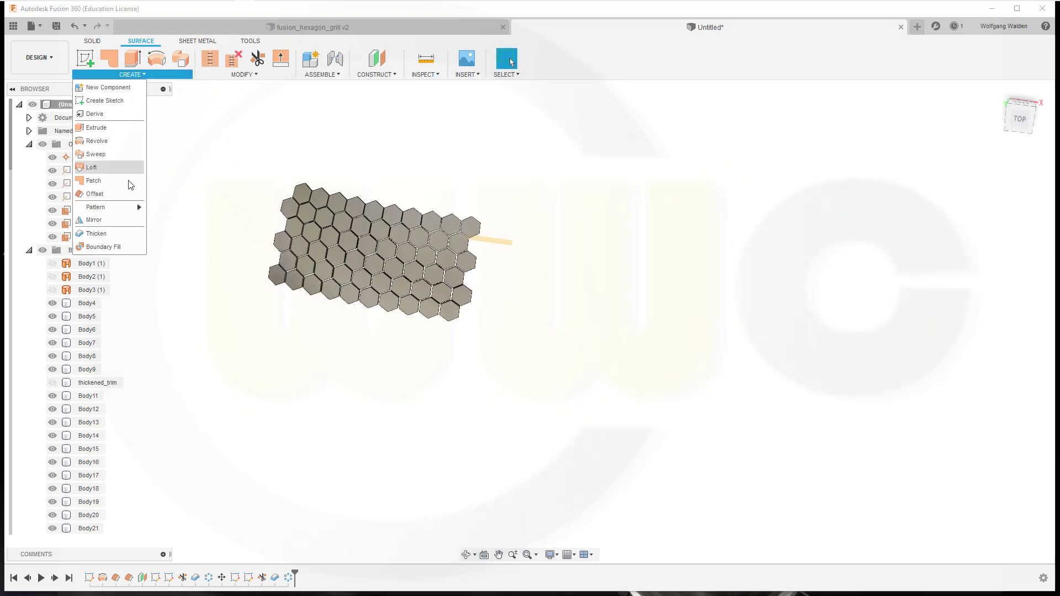
pyautogui.click(122, 222)
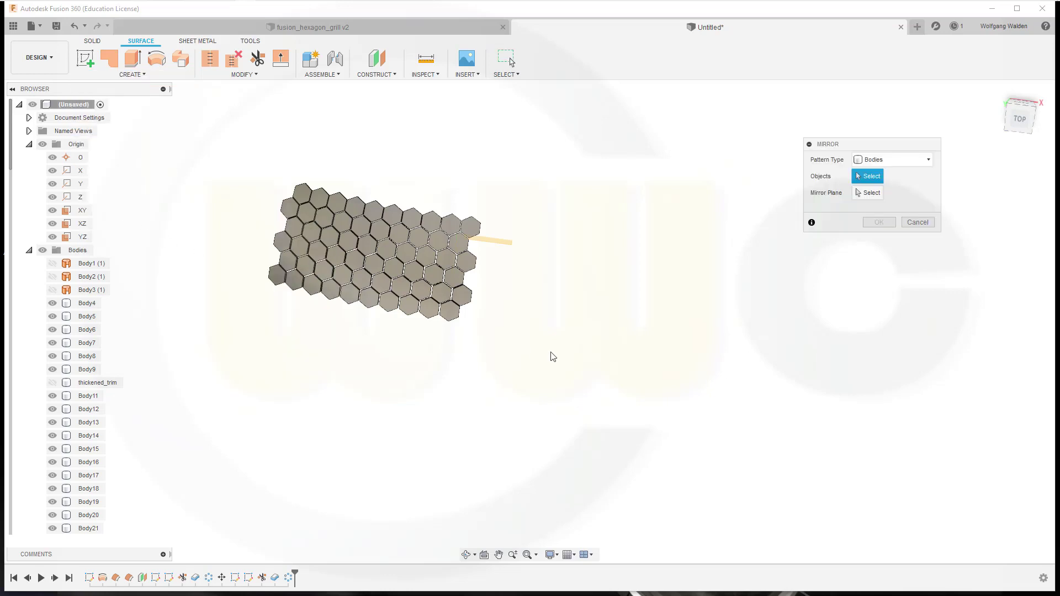
pyautogui.keyDown('shift'); pyautogui.moveTo(549, 355); pyautogui.dragTo(564, 333, button='middle'); pyautogui.keyUp('shift')
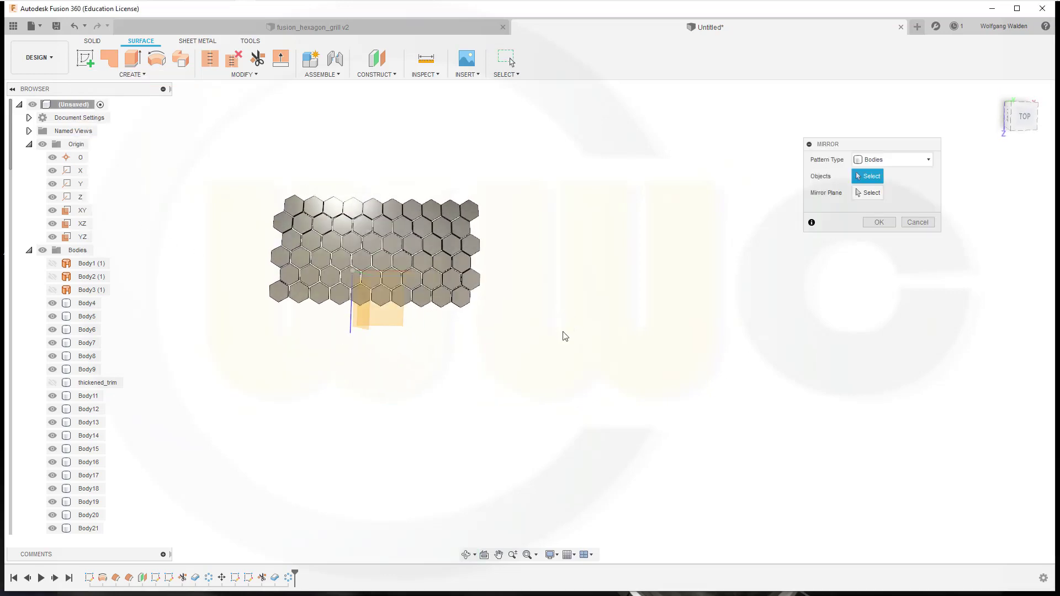
pyautogui.moveTo(446, 337); pyautogui.dragTo(249, 158)
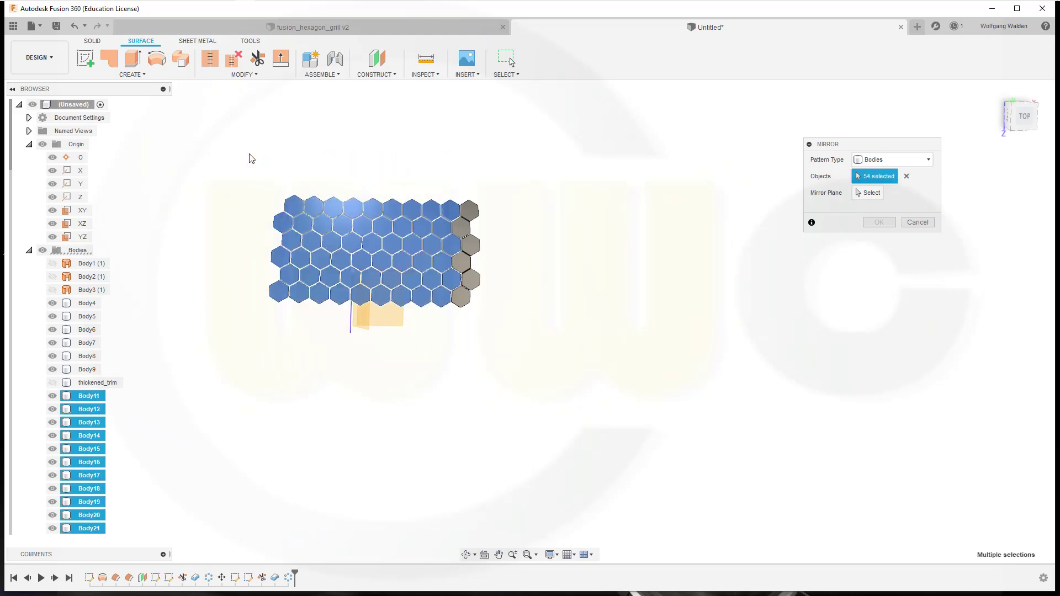
pyautogui.click(471, 223)
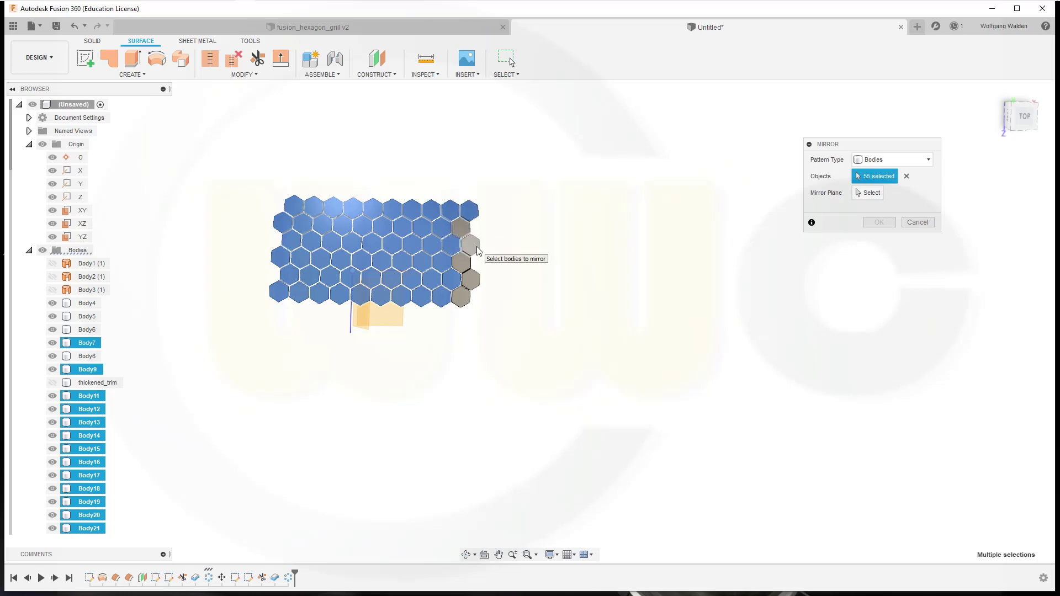
pyautogui.click(471, 213)
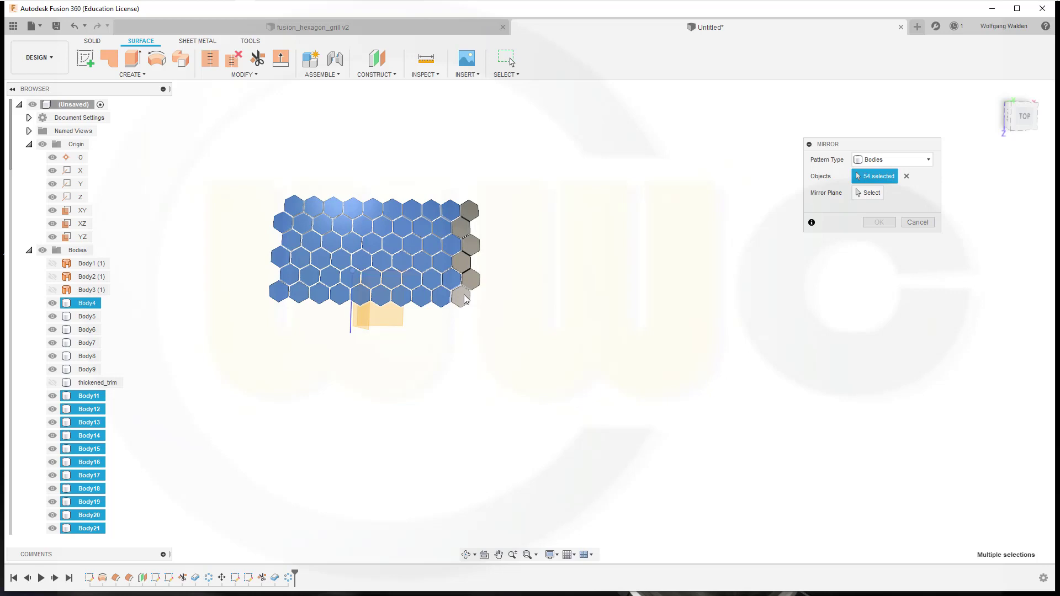
pyautogui.click(470, 279)
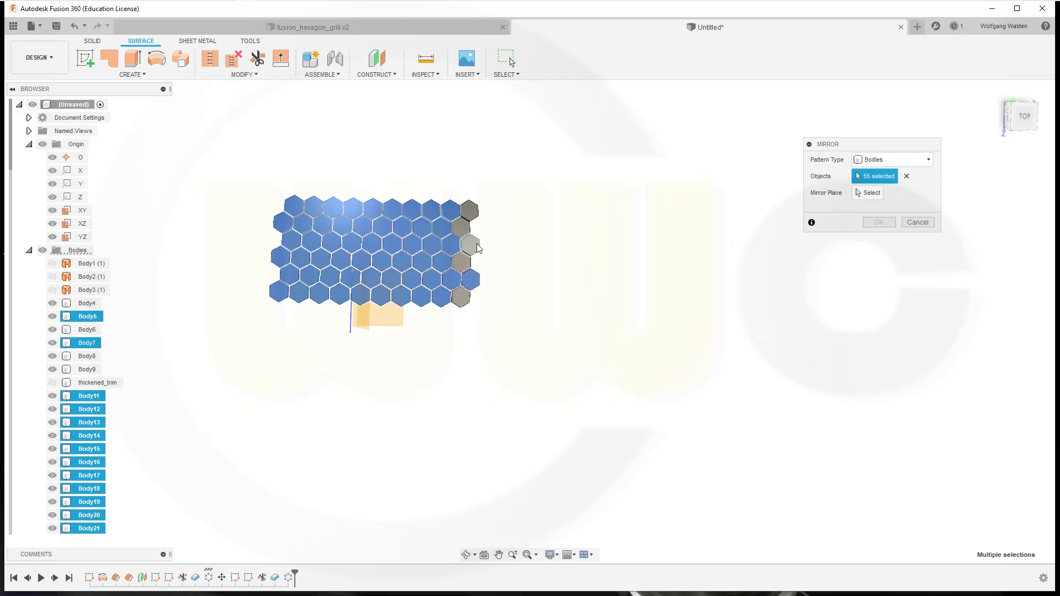
pyautogui.click(470, 279)
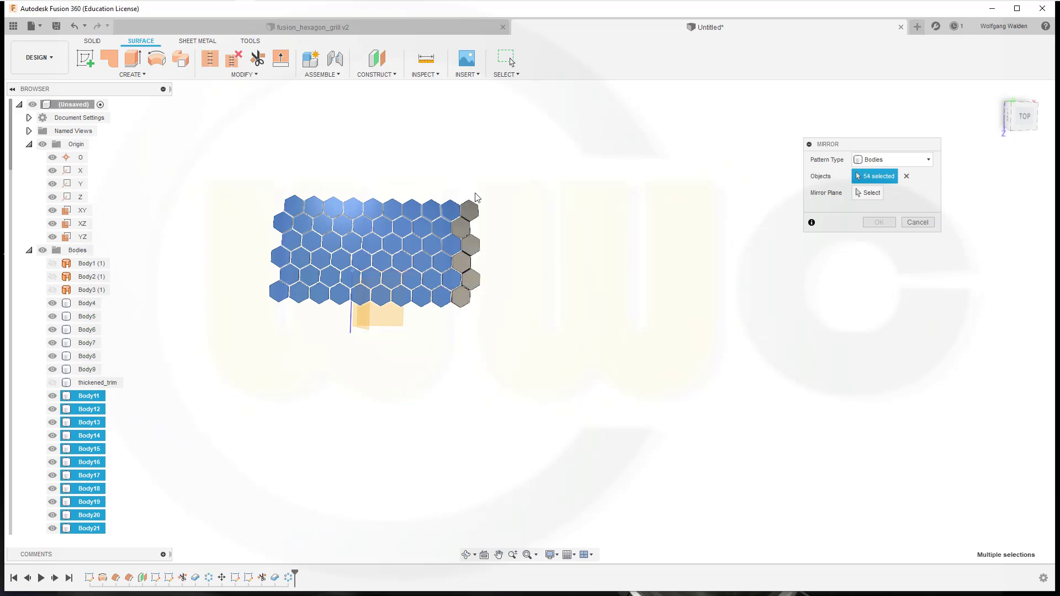
# Mirror the selected hexagons across the YZ plane
pyautogui.click(868, 192)
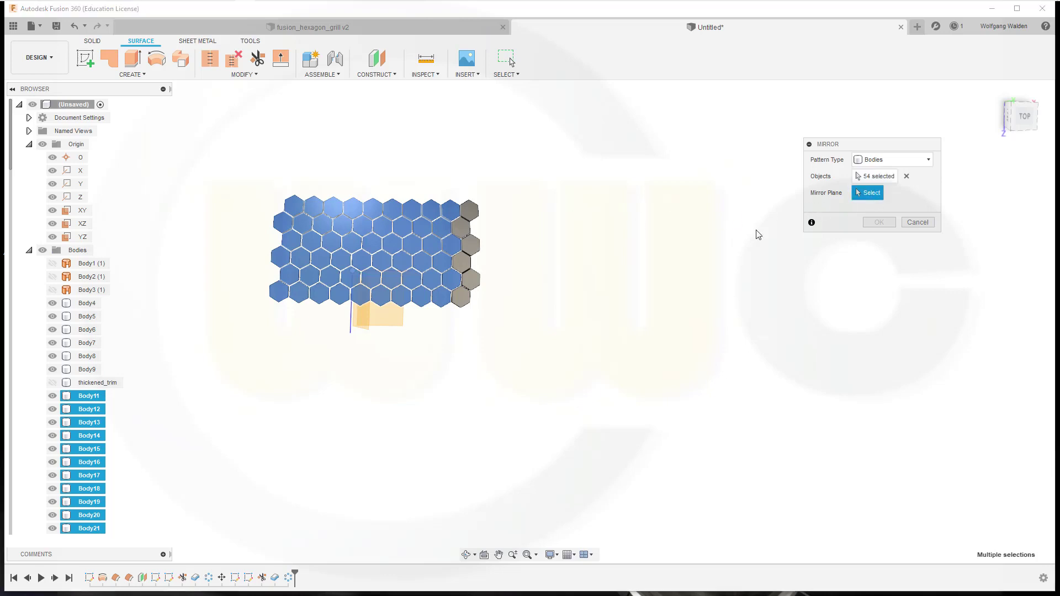
pyautogui.click(360, 316)
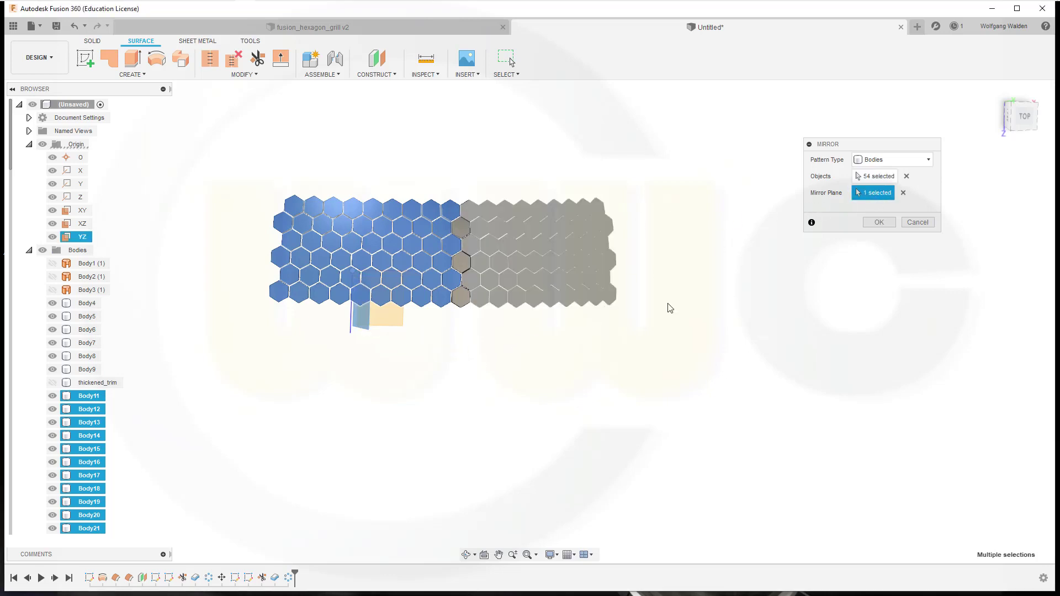
pyautogui.click(882, 226)
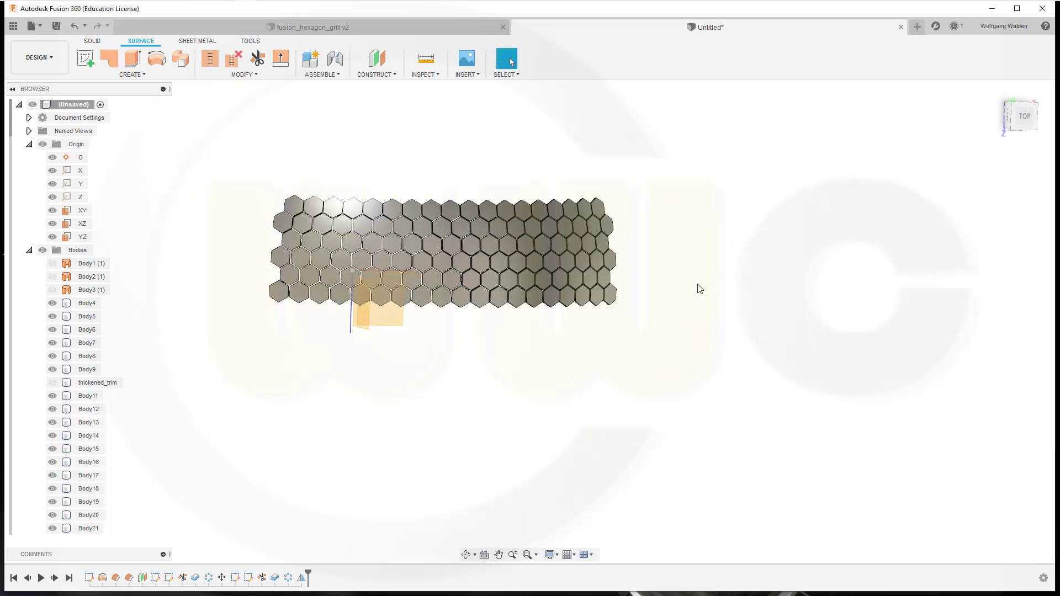
pyautogui.moveTo(611, 324); pyautogui.dragTo(530, 301, button='middle')
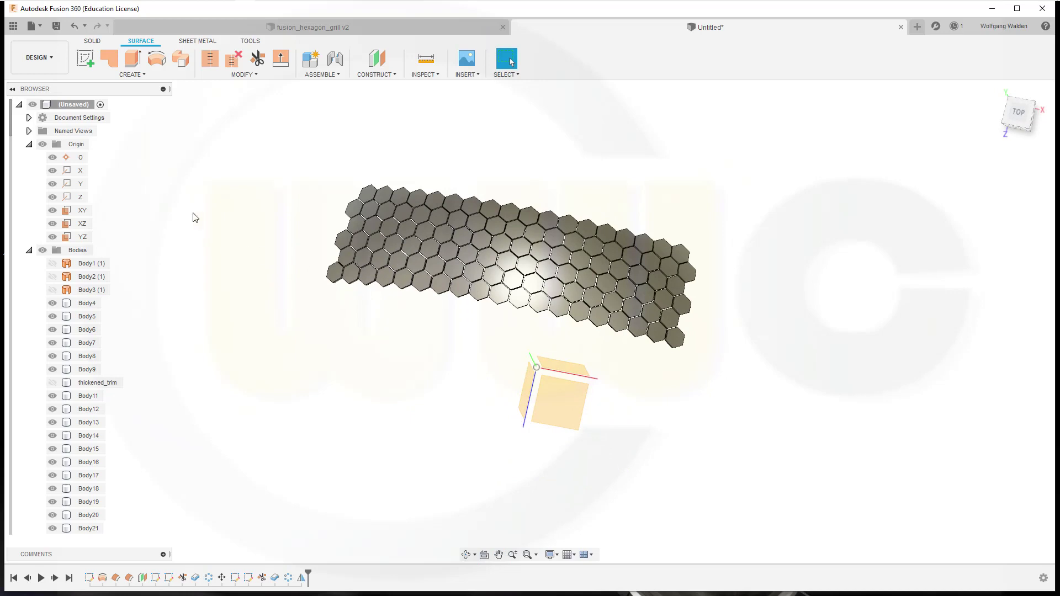
# Start a new mirror of the hexagon grid, excluding the bottom-row and top-centre hexagons
pyautogui.click(157, 75)
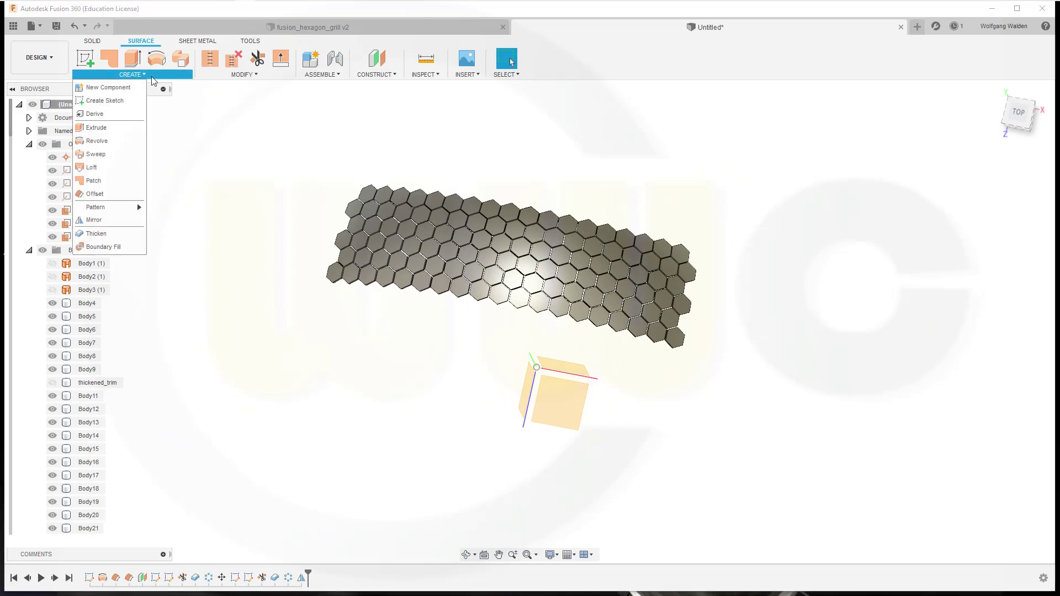
pyautogui.click(94, 220)
pyautogui.moveTo(314, 143); pyautogui.dragTo(706, 365)
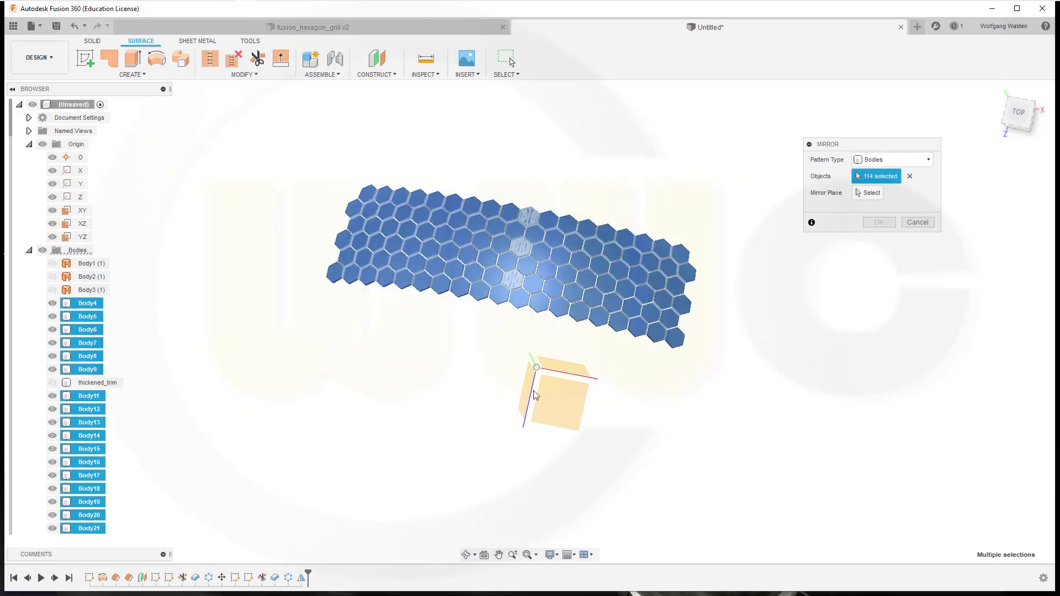
pyautogui.click(335, 273)
pyautogui.click(351, 273)
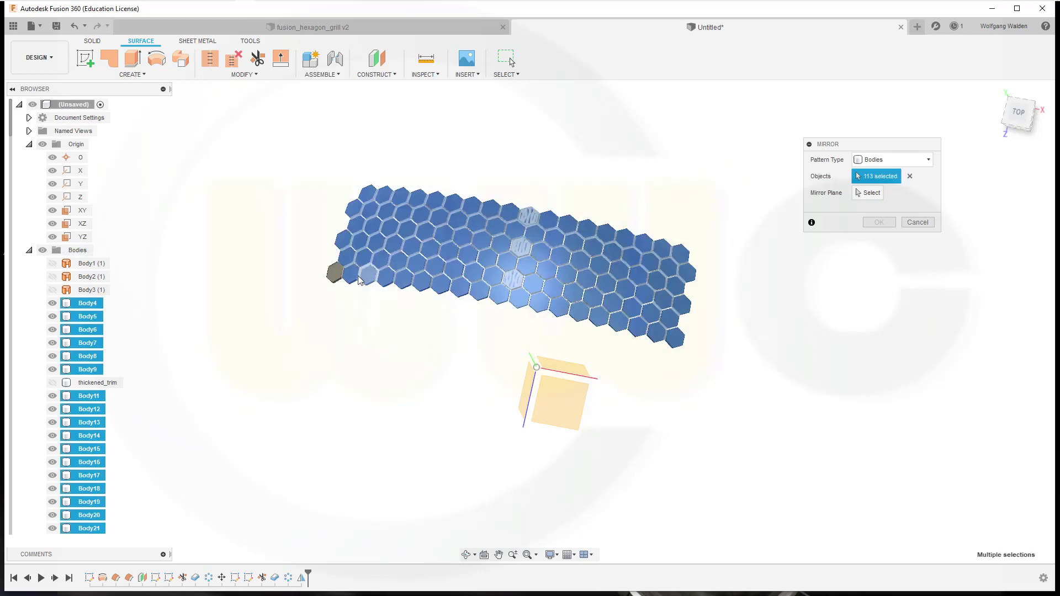
pyautogui.click(368, 274)
pyautogui.click(385, 276)
pyautogui.click(404, 278)
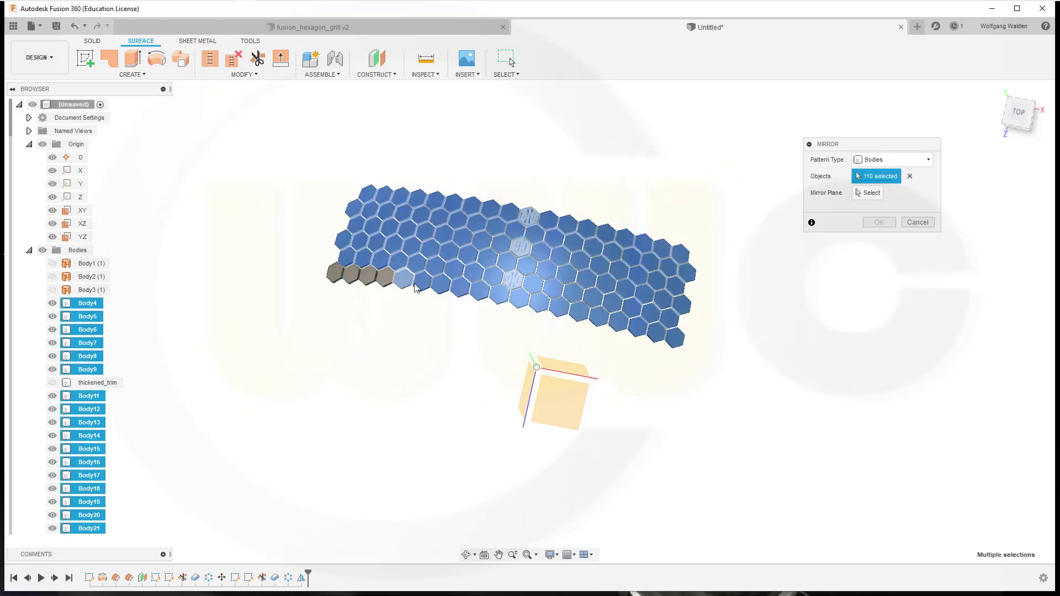
pyautogui.click(422, 280)
pyautogui.click(440, 287)
pyautogui.click(459, 290)
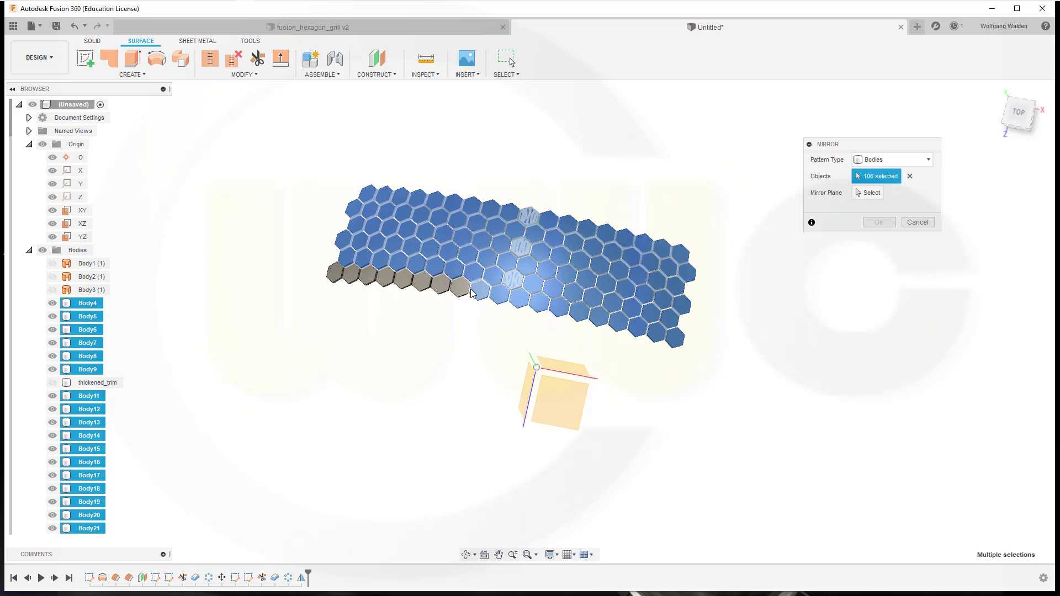
pyautogui.click(478, 293)
pyautogui.click(499, 294)
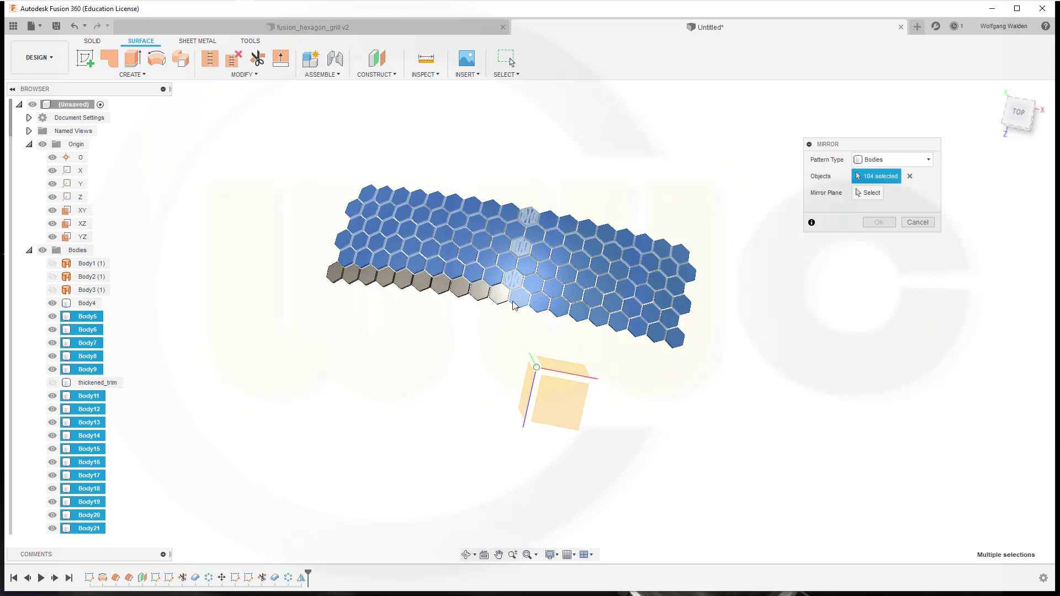
pyautogui.click(519, 299)
pyautogui.click(539, 305)
pyautogui.click(559, 310)
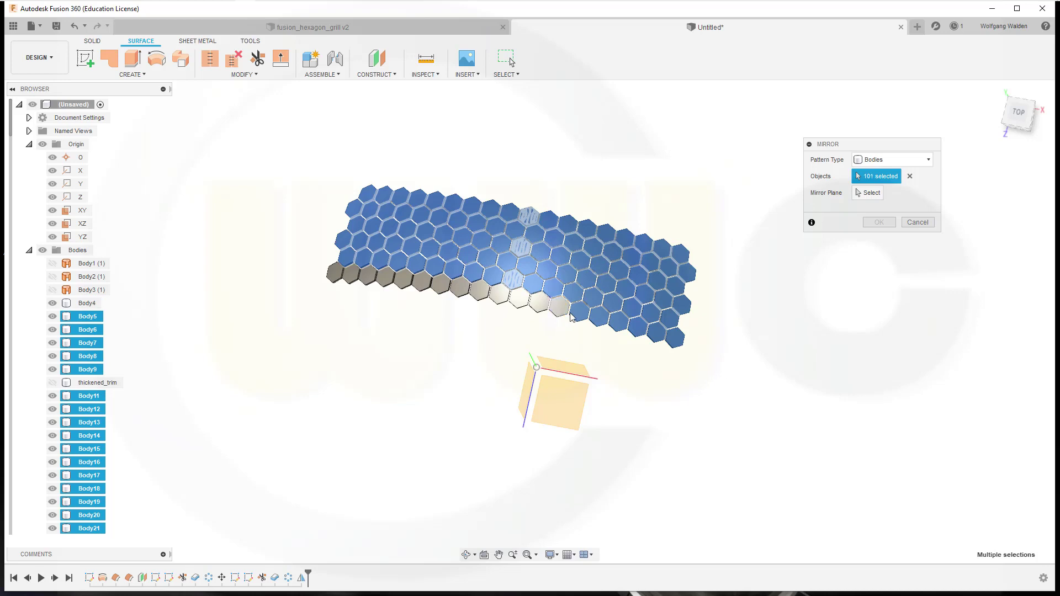
pyautogui.click(579, 314)
pyautogui.click(588, 321)
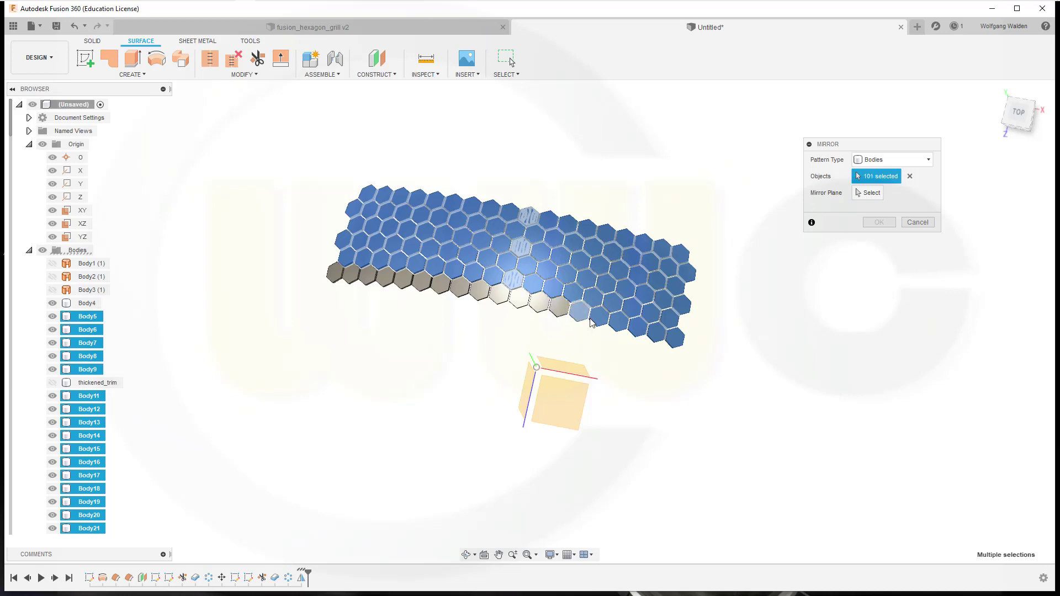
pyautogui.click(590, 320)
pyautogui.click(601, 321)
pyautogui.click(620, 321)
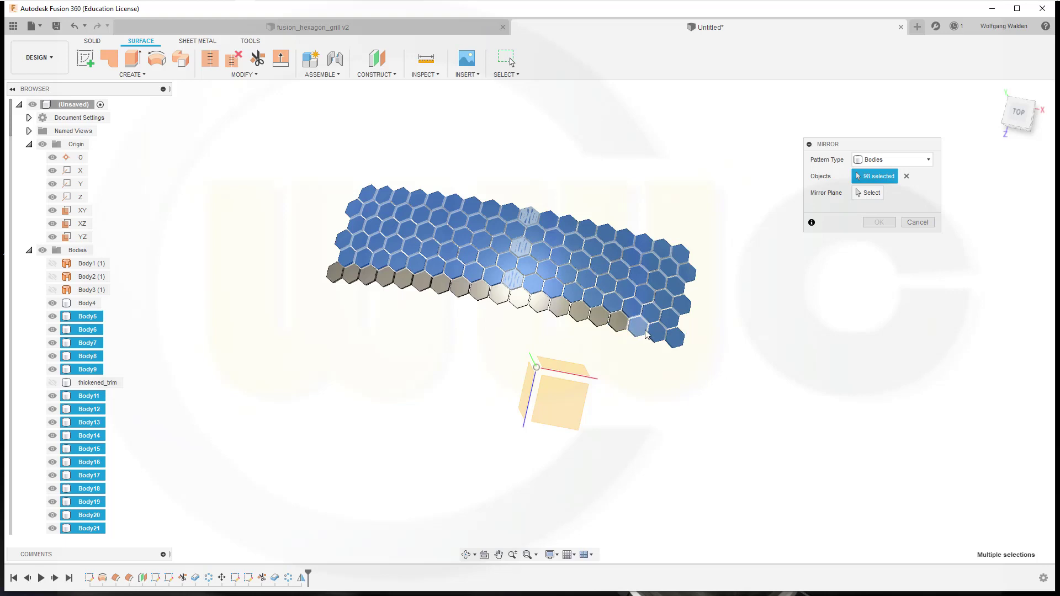
pyautogui.click(638, 331)
pyautogui.click(656, 334)
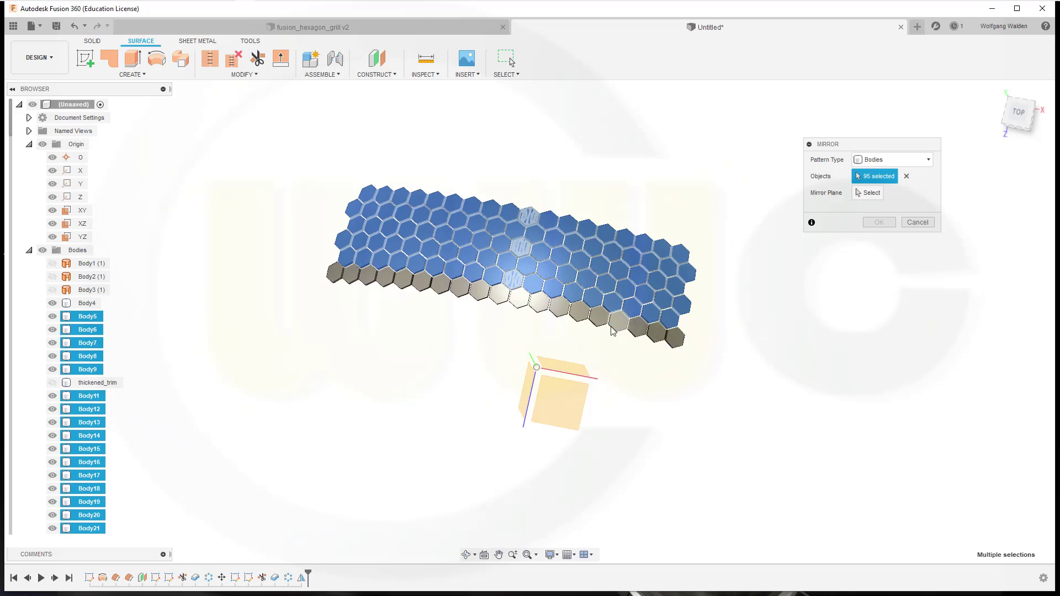
pyautogui.click(513, 286)
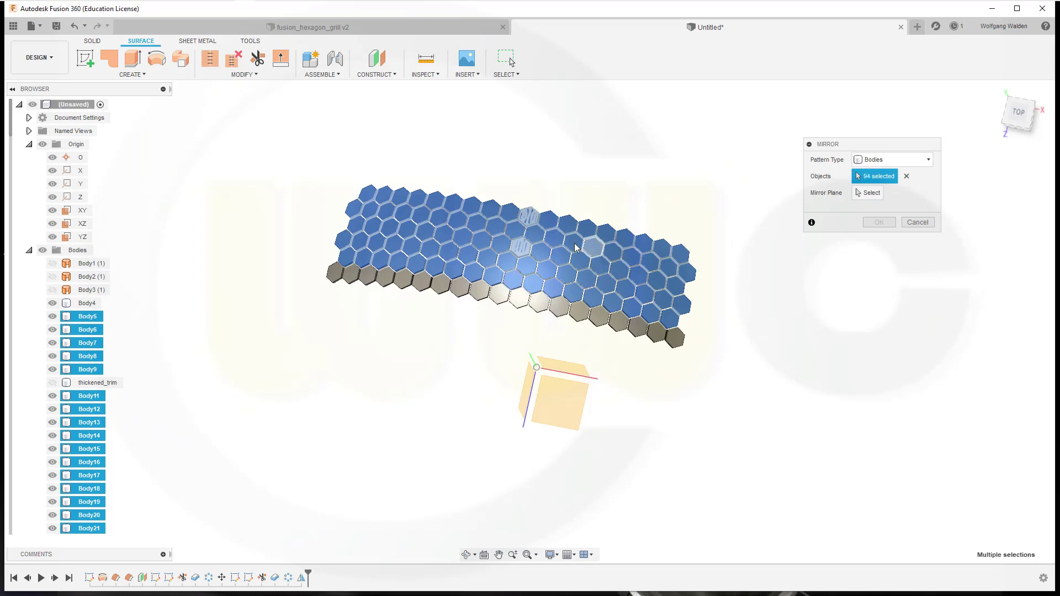
pyautogui.click(518, 251)
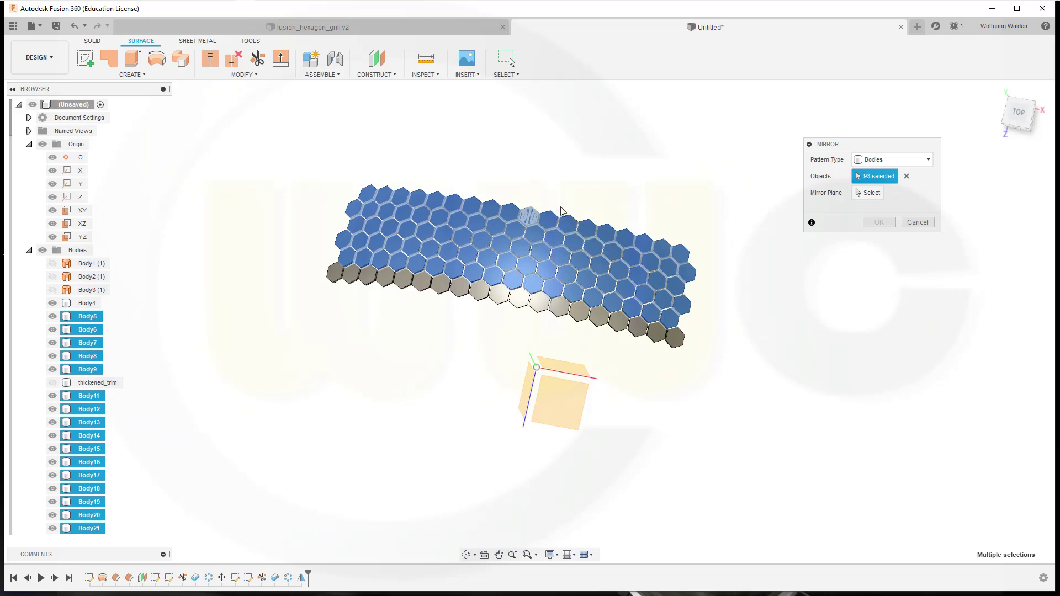
pyautogui.click(529, 216)
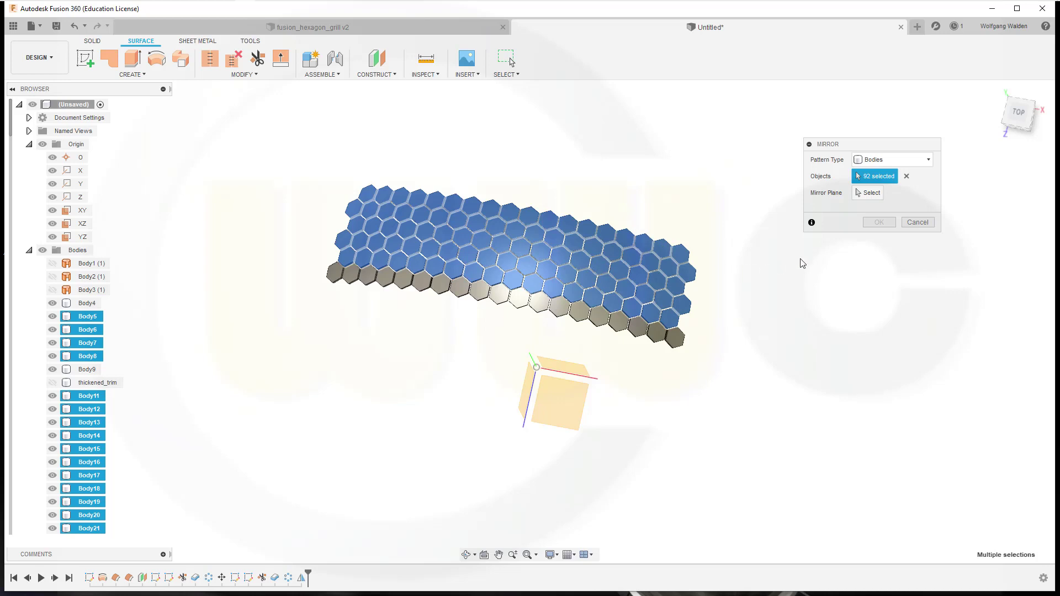
# Mirror the selected hexagon bodies across the XY plane
pyautogui.click(867, 193)
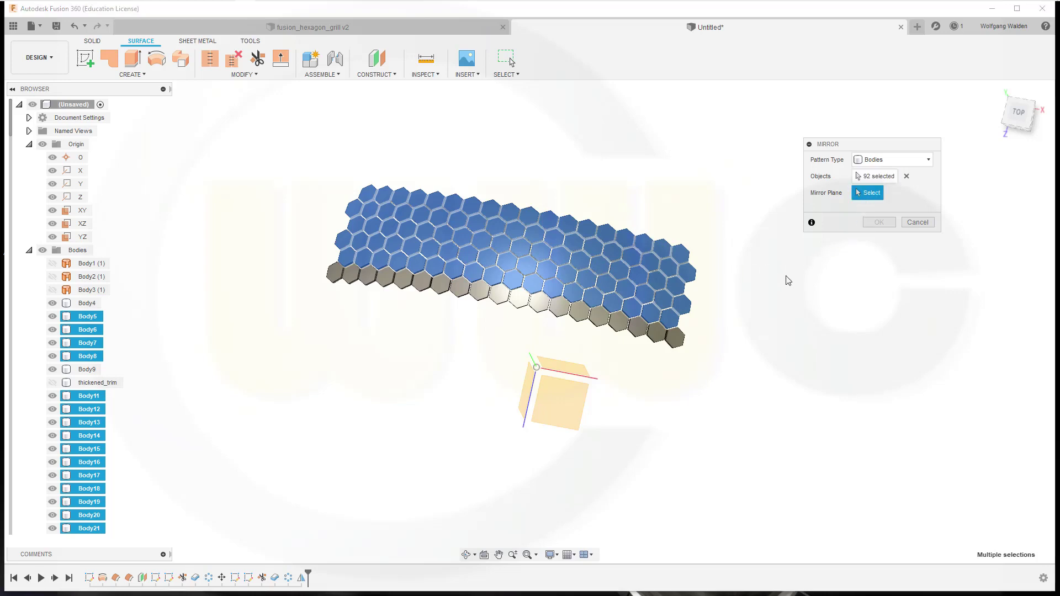
pyautogui.click(579, 365)
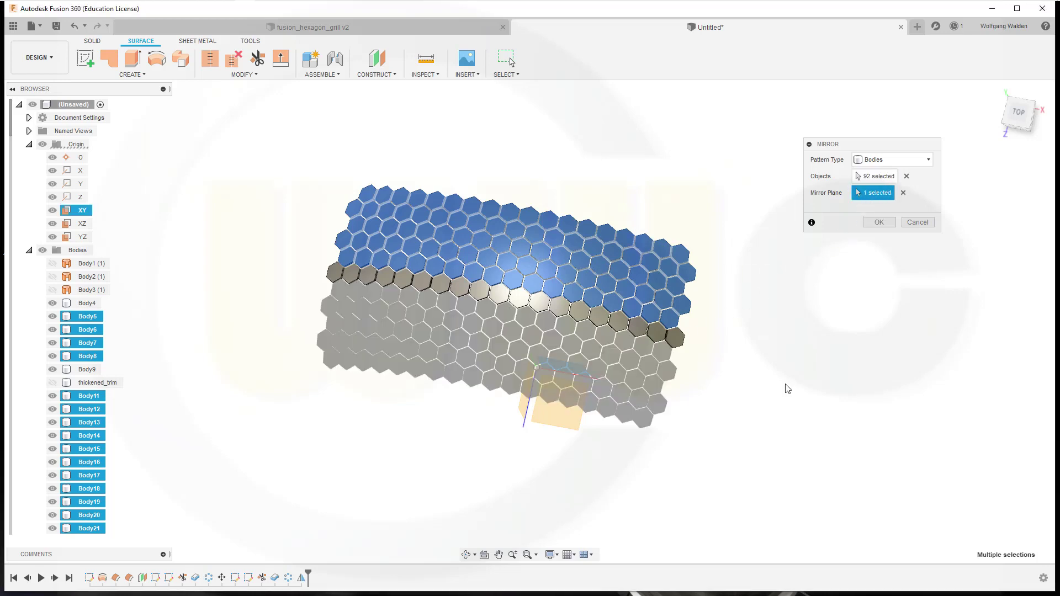
pyautogui.click(883, 224)
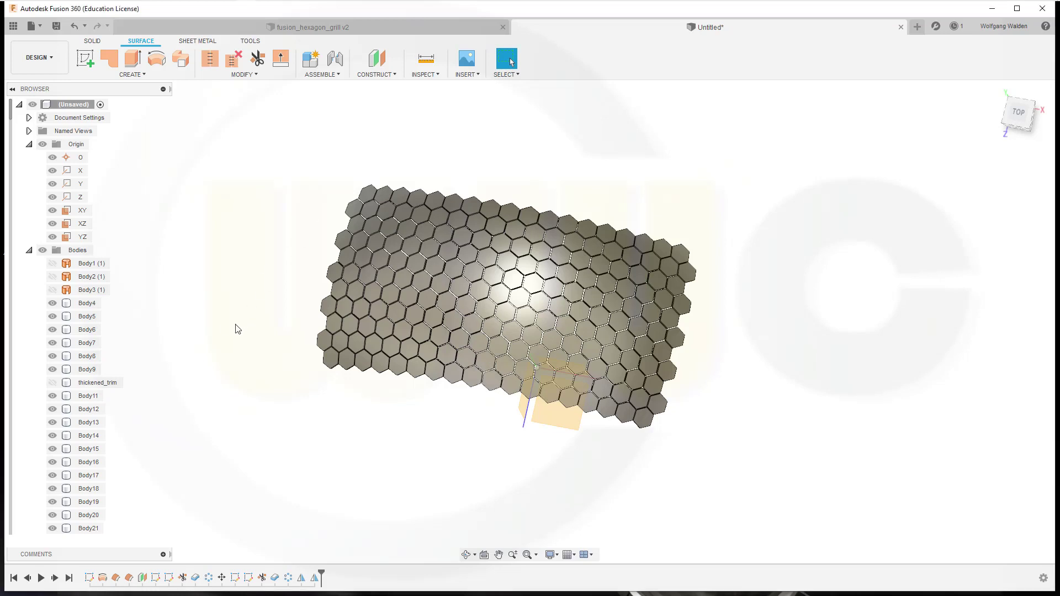
pyautogui.click(286, 580)
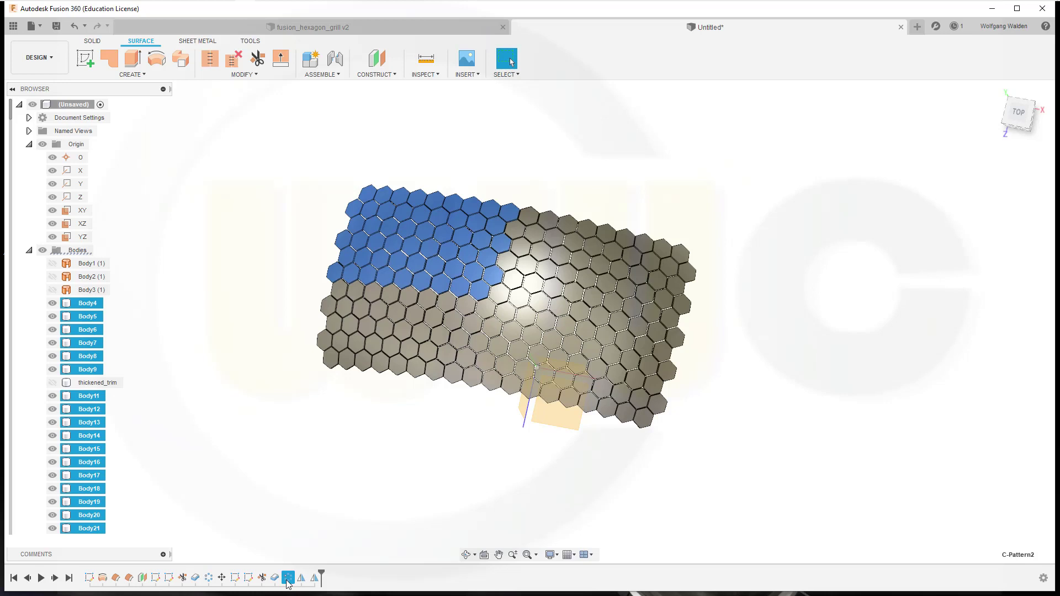
pyautogui.press('Escape')
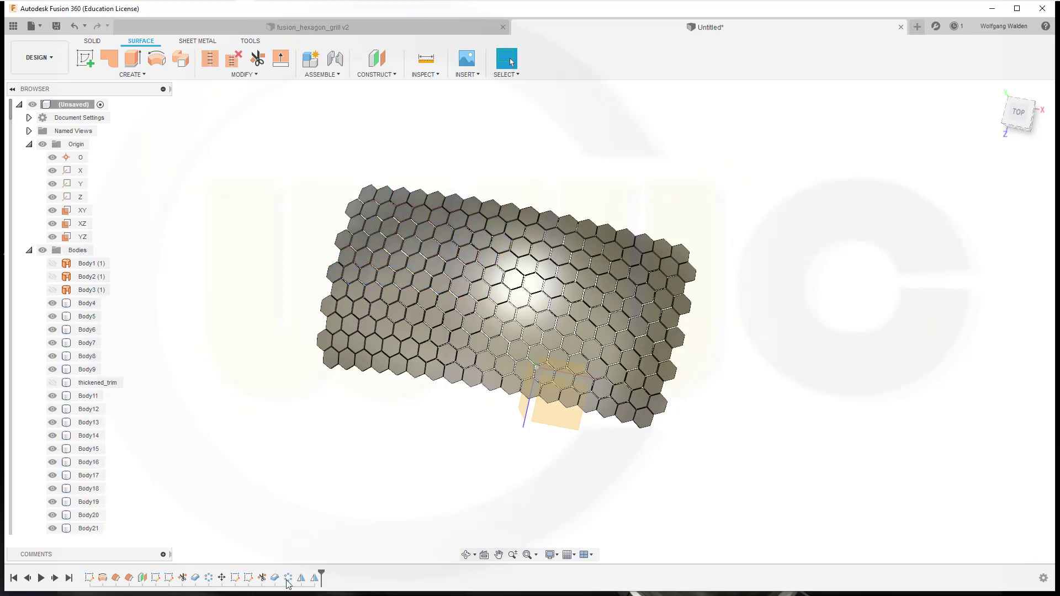
pyautogui.click(288, 580)
pyautogui.press('Escape')
# Edit C-Pattern2 to drop the top hexagon from its source bodies
pyautogui.doubleClick(288, 580)
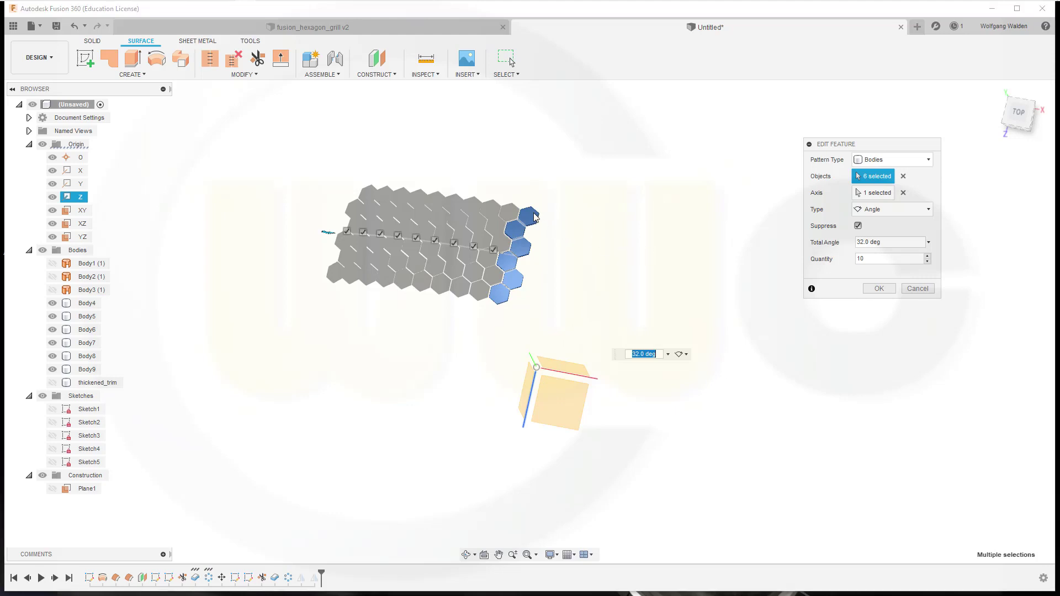
pyautogui.click(859, 182)
pyautogui.click(537, 219)
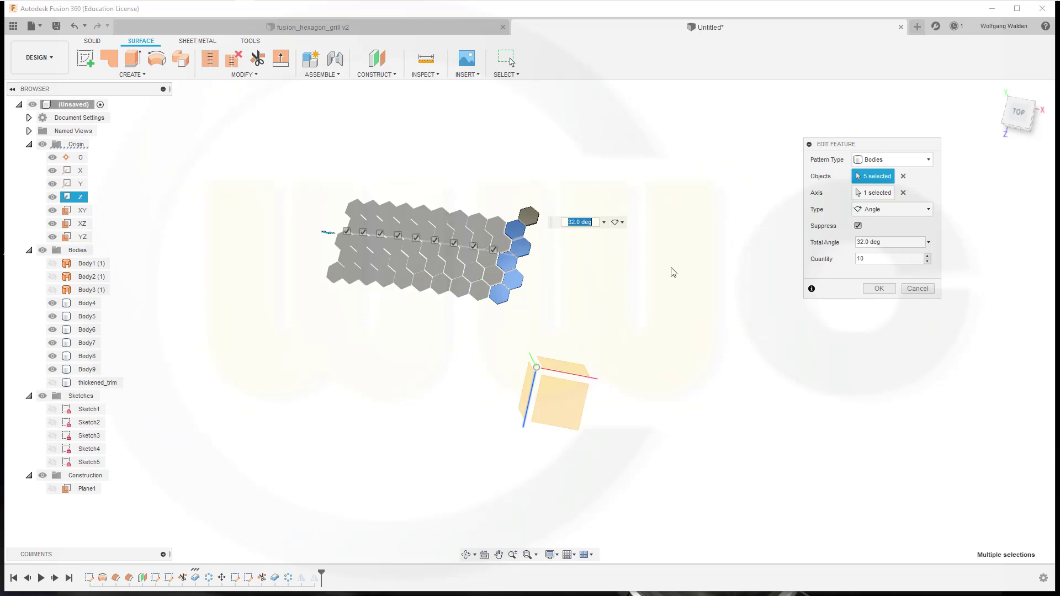
pyautogui.click(879, 289)
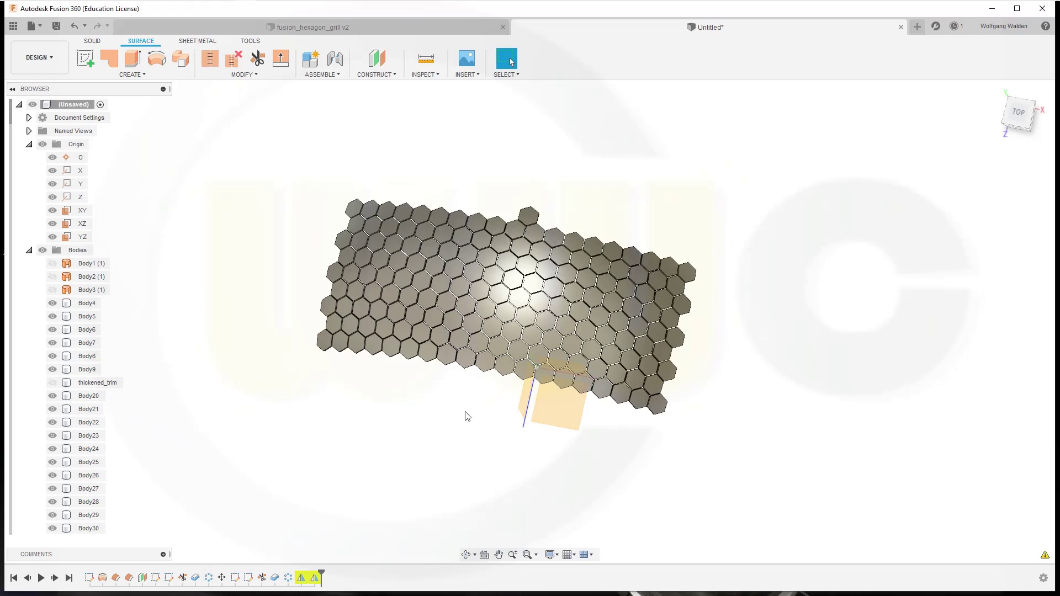
pyautogui.keyDown('shift'); pyautogui.moveTo(474, 426); pyautogui.dragTo(478, 436, button='middle'); pyautogui.keyUp('shift')
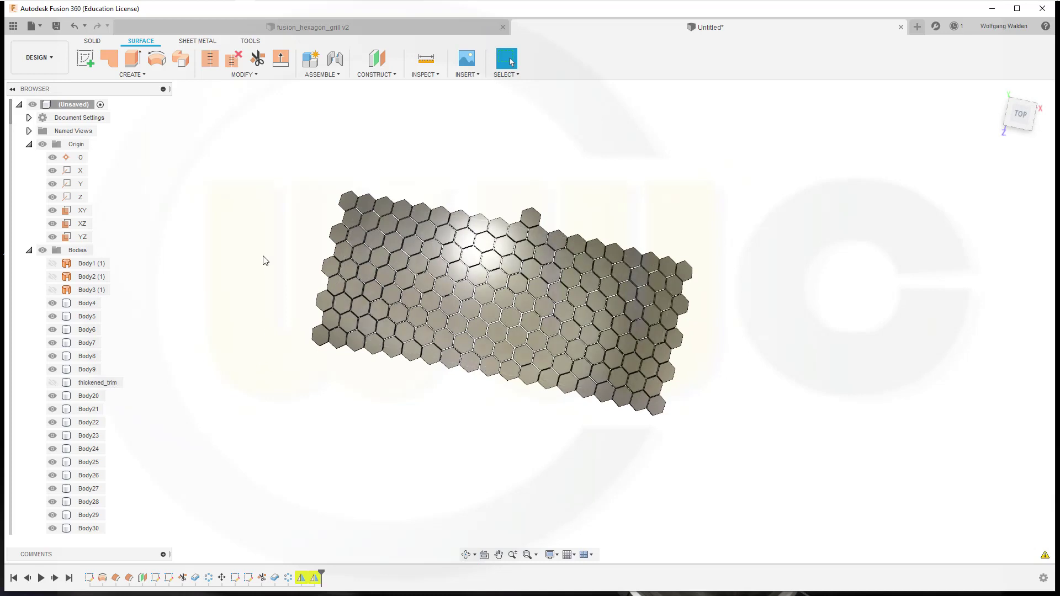
# Start a Combine from the SOLID tab with thickened_trim as target body
pyautogui.click(538, 221)
pyautogui.press('Escape')
pyautogui.click(532, 218)
pyautogui.press('Escape')
pyautogui.click(92, 41)
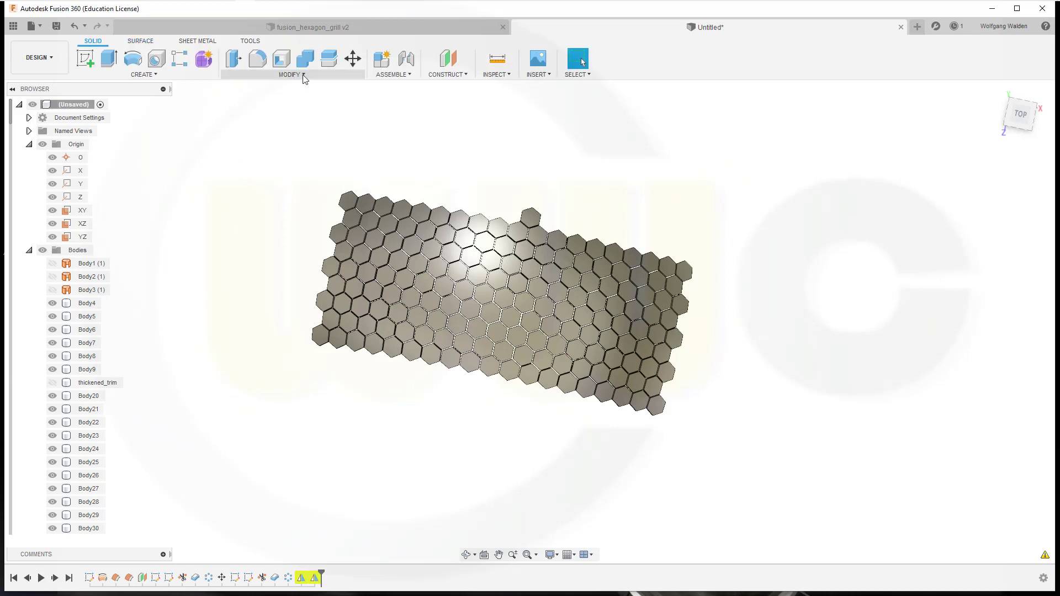
pyautogui.click(306, 58)
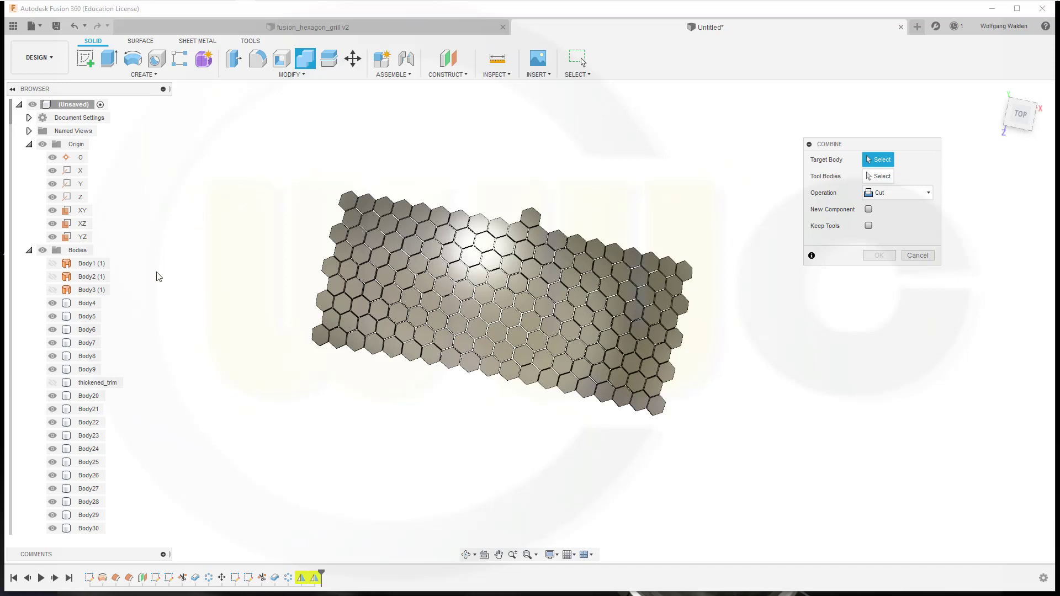
pyautogui.click(110, 383)
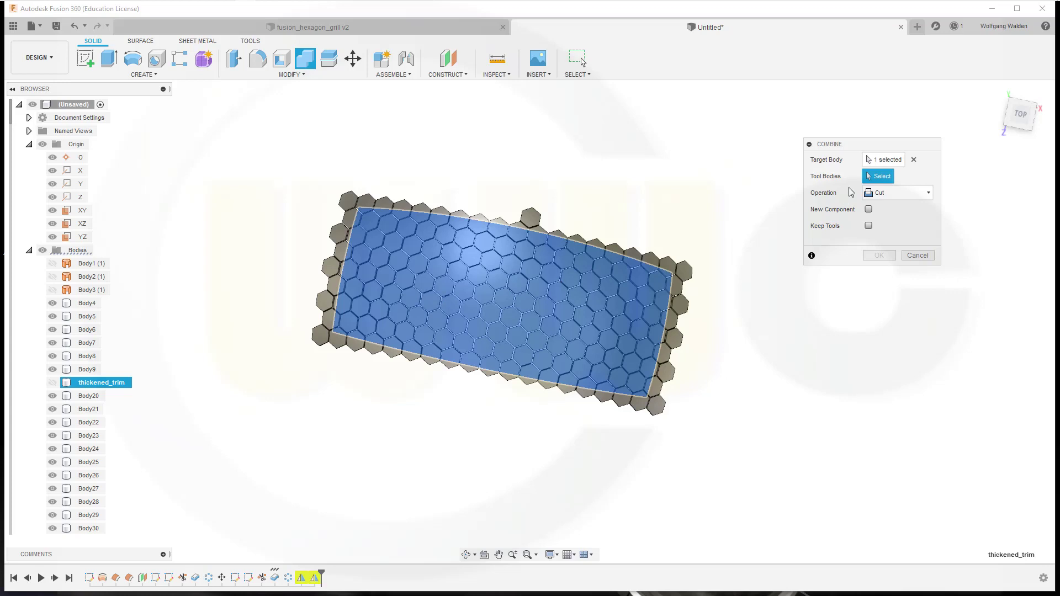
# Window-select the hexagons as tool bodies, excluding a left-edge and a top-right edge hexagon
pyautogui.moveTo(307, 151); pyautogui.dragTo(702, 432)
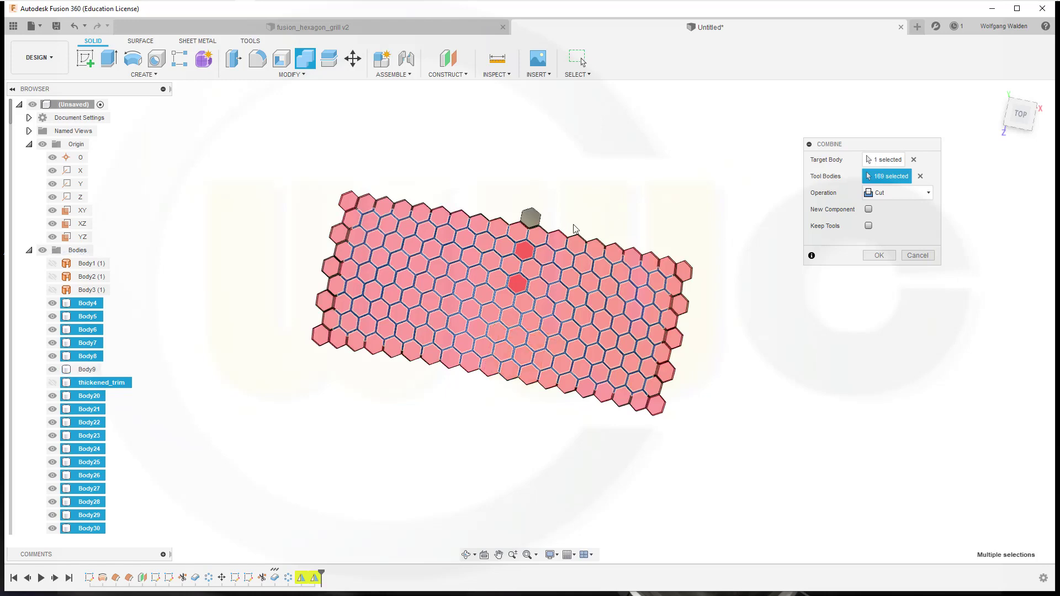
pyautogui.scroll(6, 298, 298)
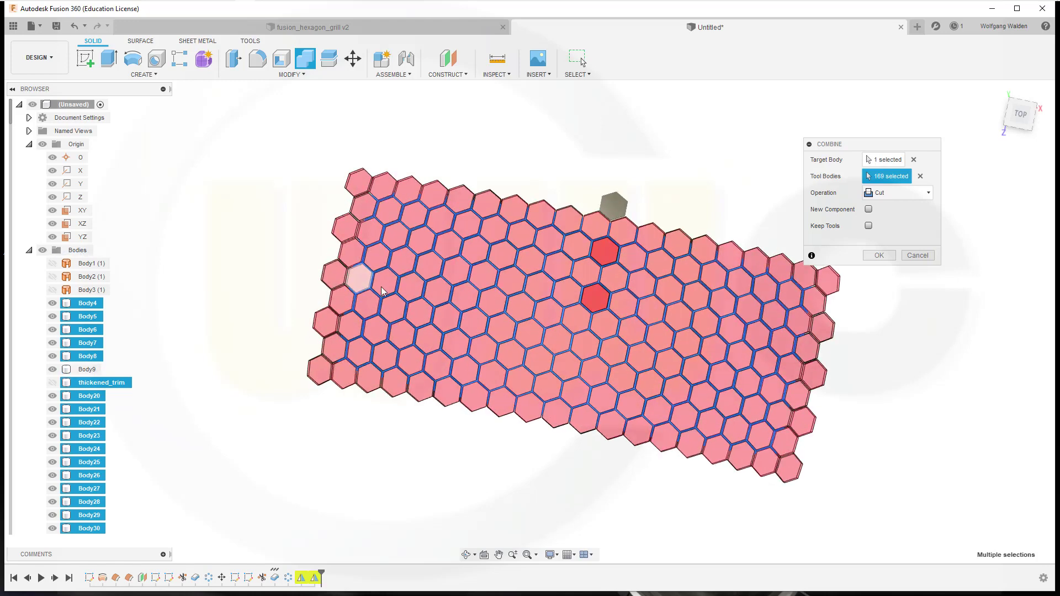
pyautogui.scroll(3, 364, 315)
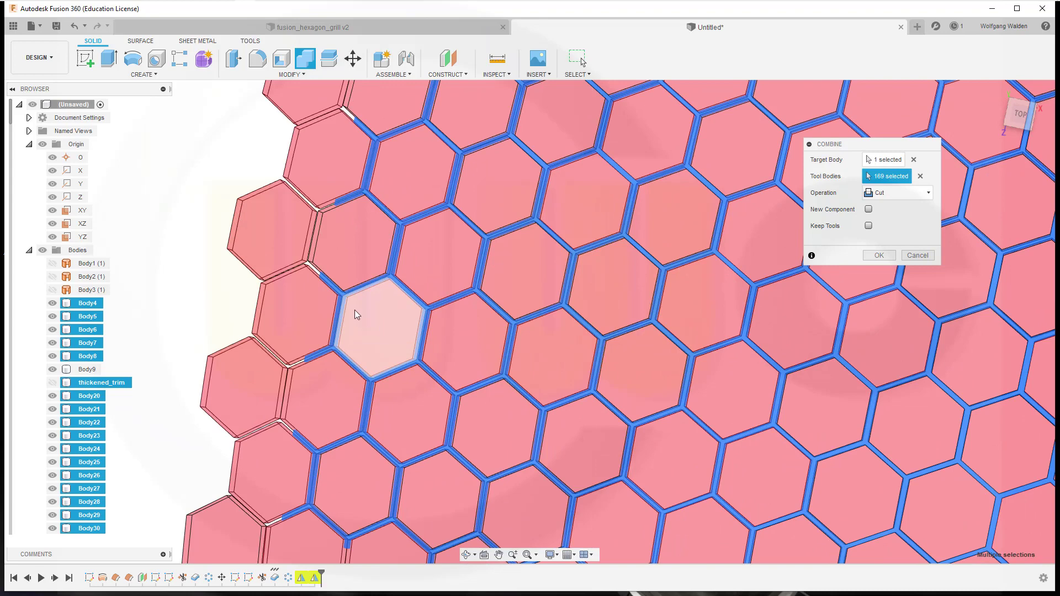
pyautogui.scroll(-4, 352, 307)
pyautogui.scroll(-3, 350, 307)
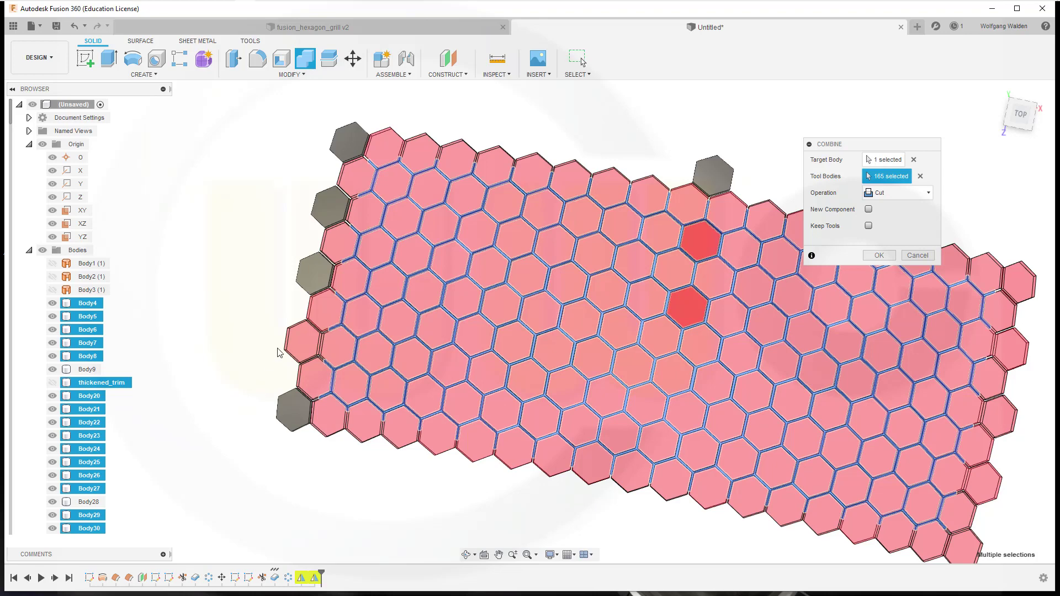
pyautogui.click(303, 344)
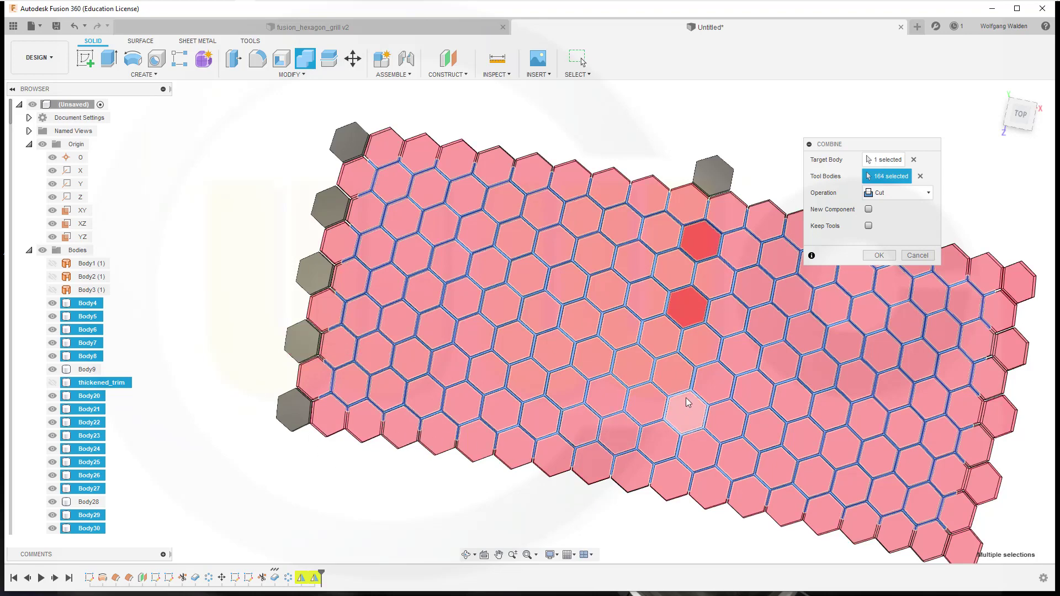
pyautogui.click(1027, 290)
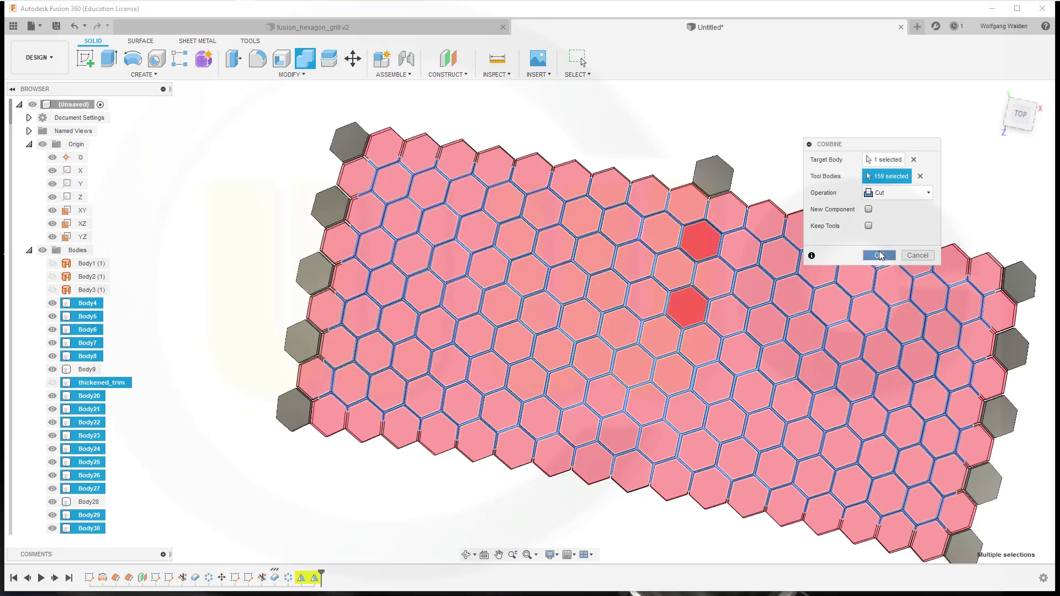
# Apply the cut, show thickened_trim, and hide the eleven leftover edge hexagon bodies
pyautogui.click(880, 255)
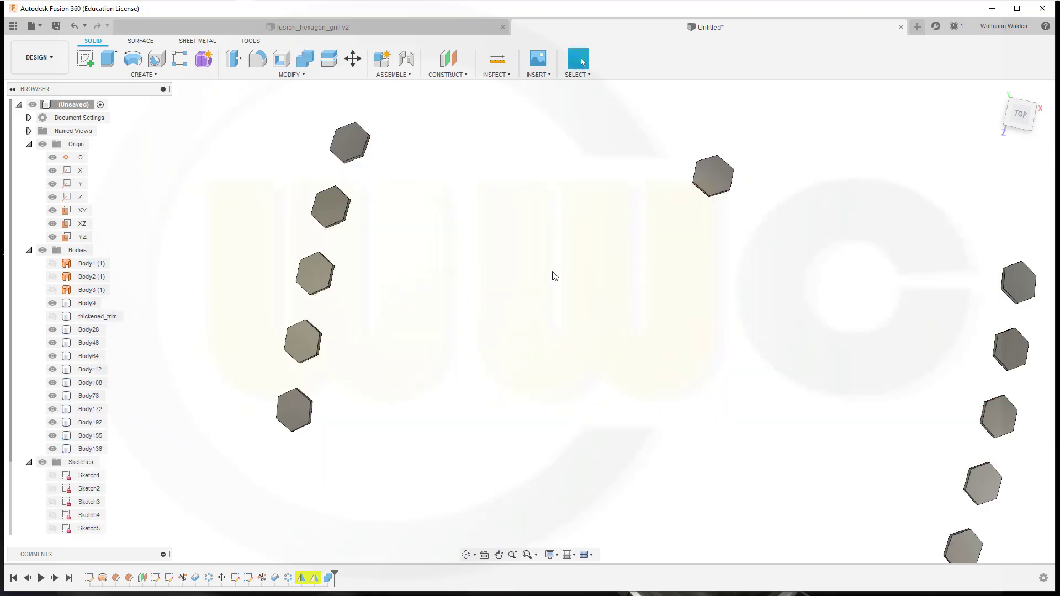
pyautogui.click(53, 316)
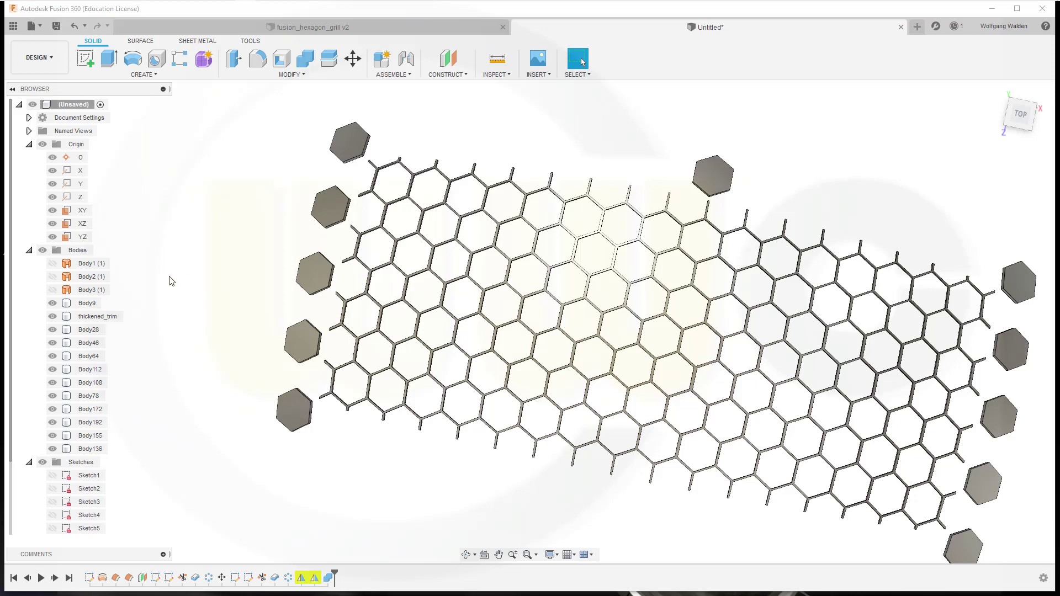
pyautogui.click(52, 303)
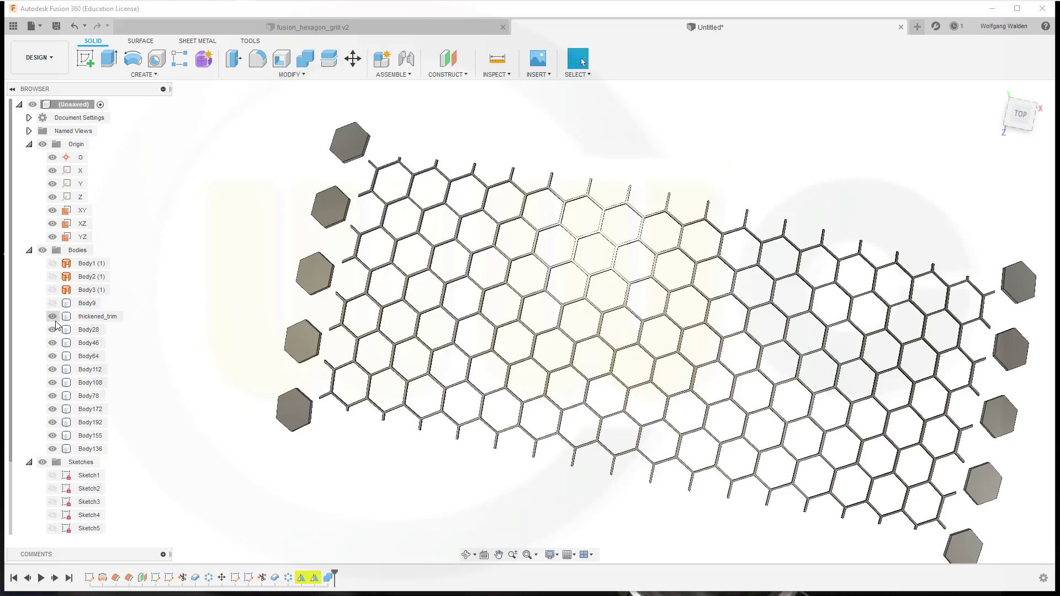
pyautogui.click(53, 329)
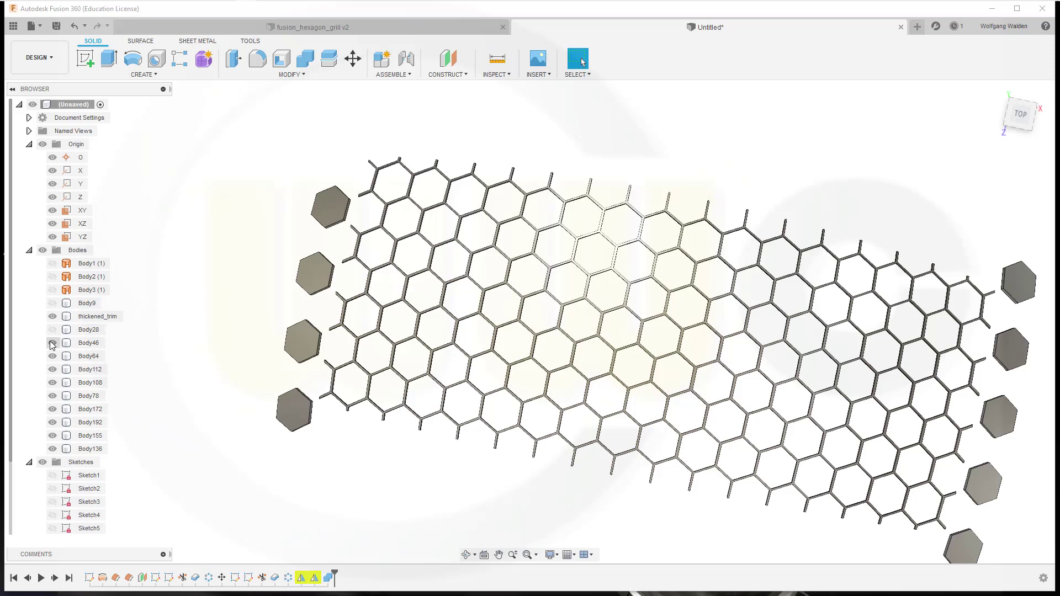
pyautogui.click(53, 343)
pyautogui.click(53, 356)
pyautogui.click(52, 369)
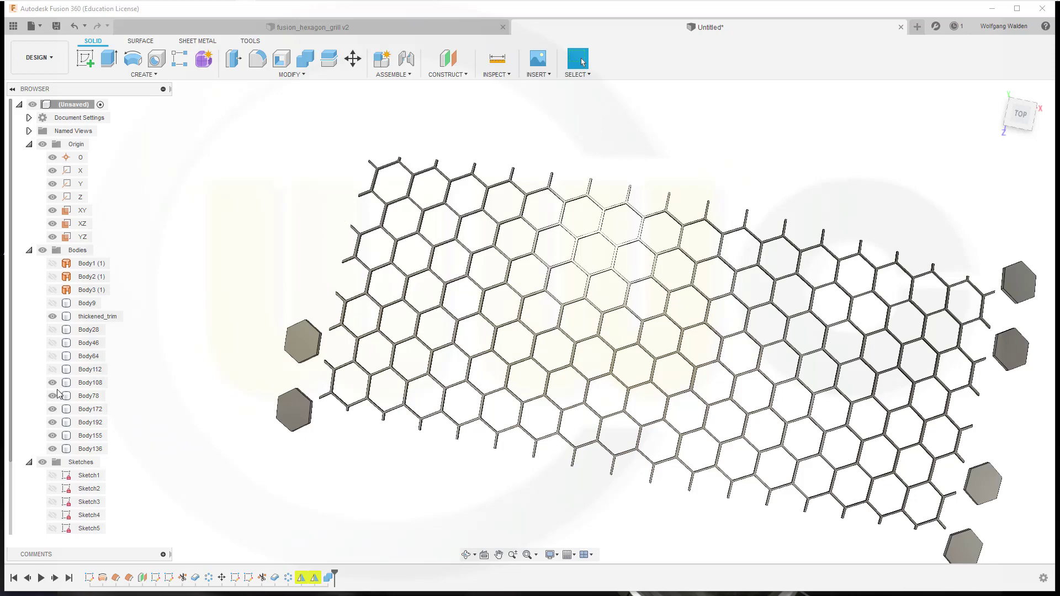
pyautogui.click(53, 383)
pyautogui.click(52, 396)
pyautogui.click(52, 409)
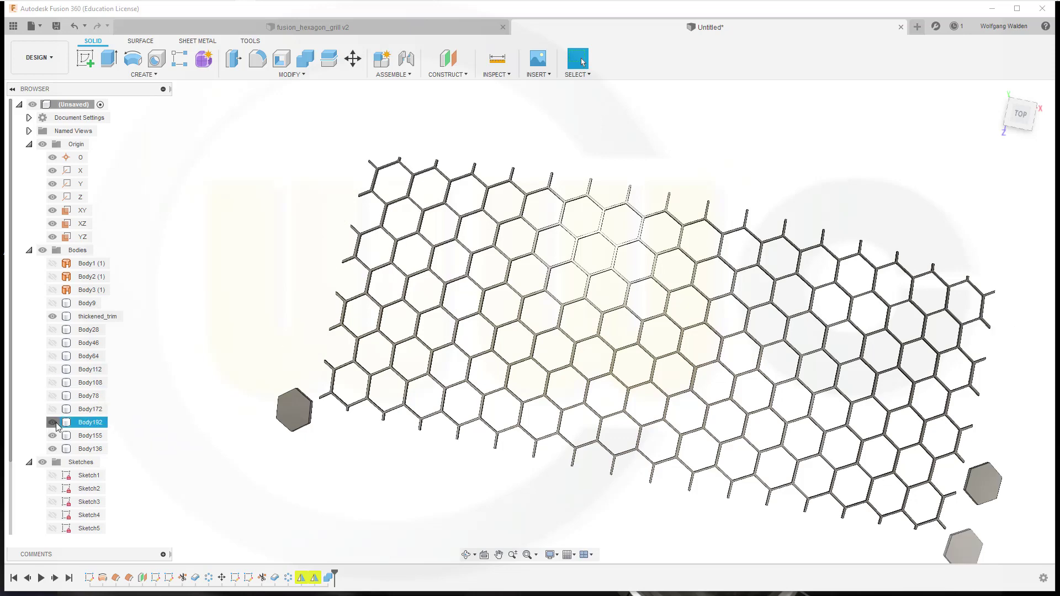
pyautogui.click(52, 423)
pyautogui.click(52, 435)
pyautogui.click(52, 449)
pyautogui.click(638, 449)
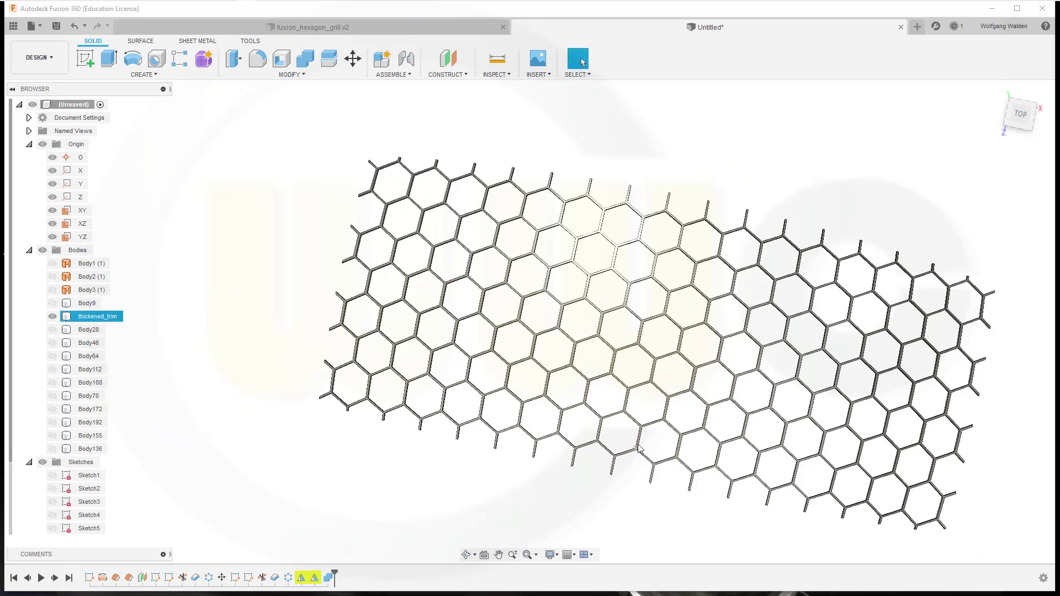
pyautogui.keyDown('shift'); pyautogui.moveTo(638, 449); pyautogui.dragTo(641, 434, button='middle'); pyautogui.keyUp('shift')
pyautogui.press('Escape')
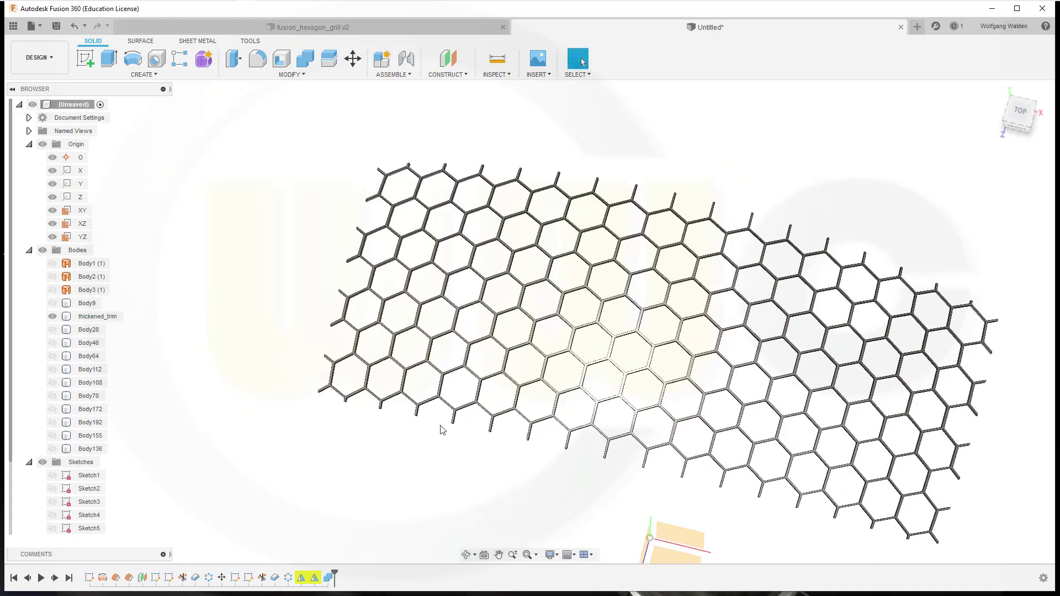